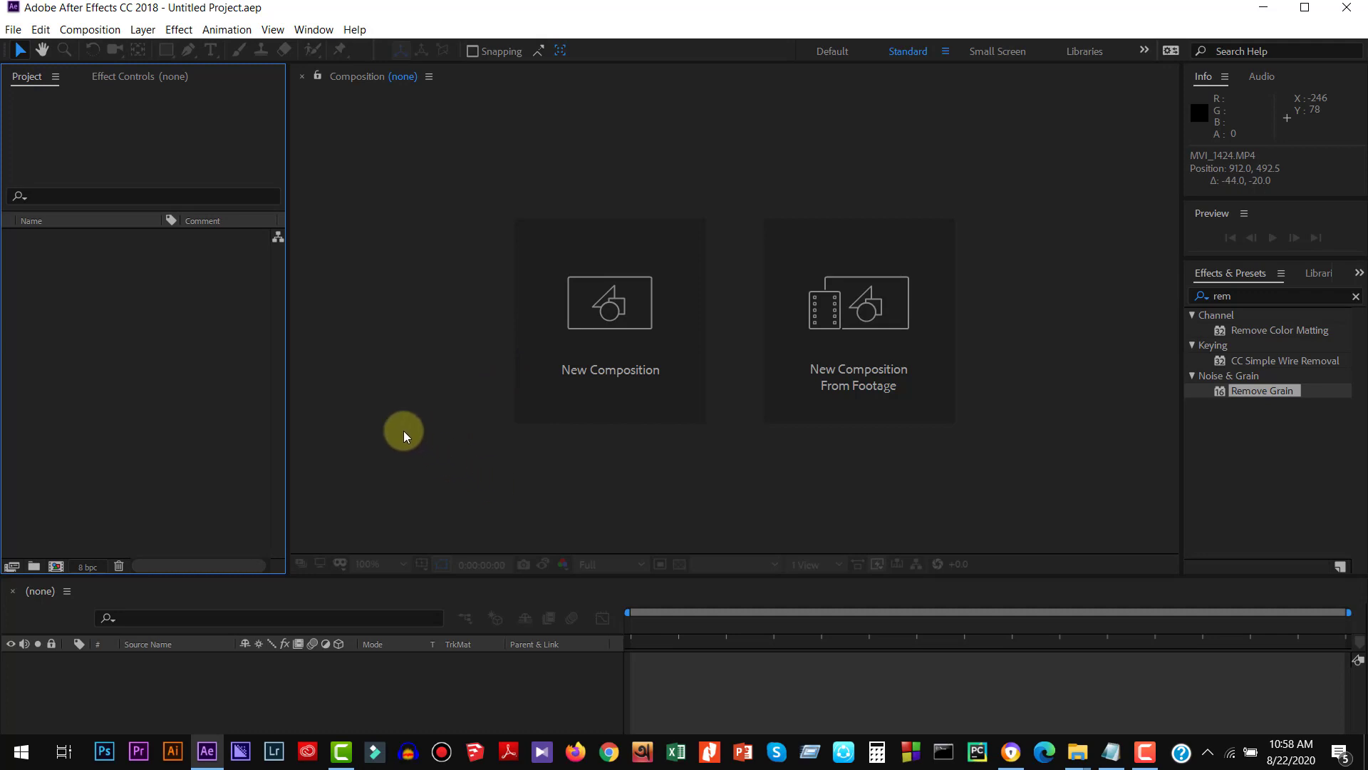
Step: Import the MVI_1424.MP4 clip (1920x1080, 25 fps) from the Camtasia folder
{"action": "left_click", "coordinate": [14, 31]}
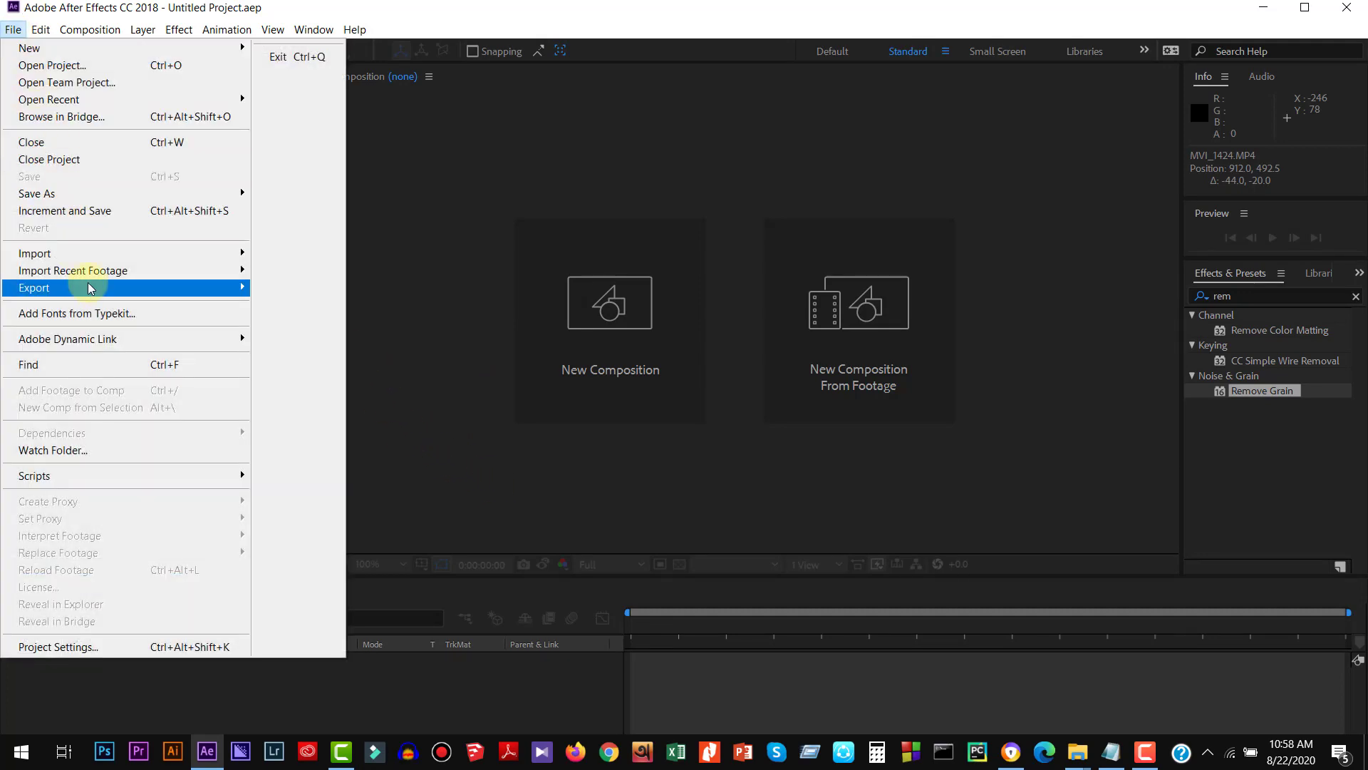
{"action": "mouse_move", "coordinate": [142, 288]}
{"action": "mouse_move", "coordinate": [183, 253]}
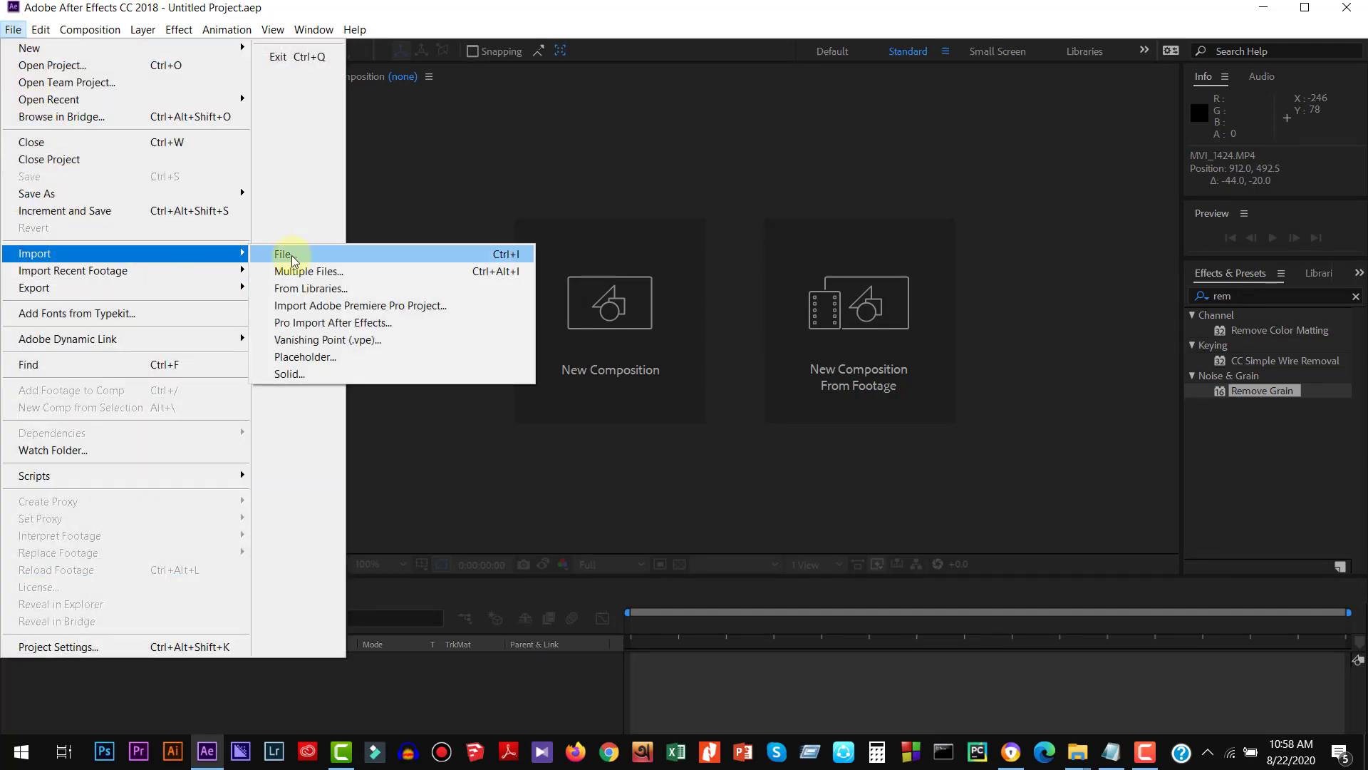
{"action": "left_click", "coordinate": [308, 258]}
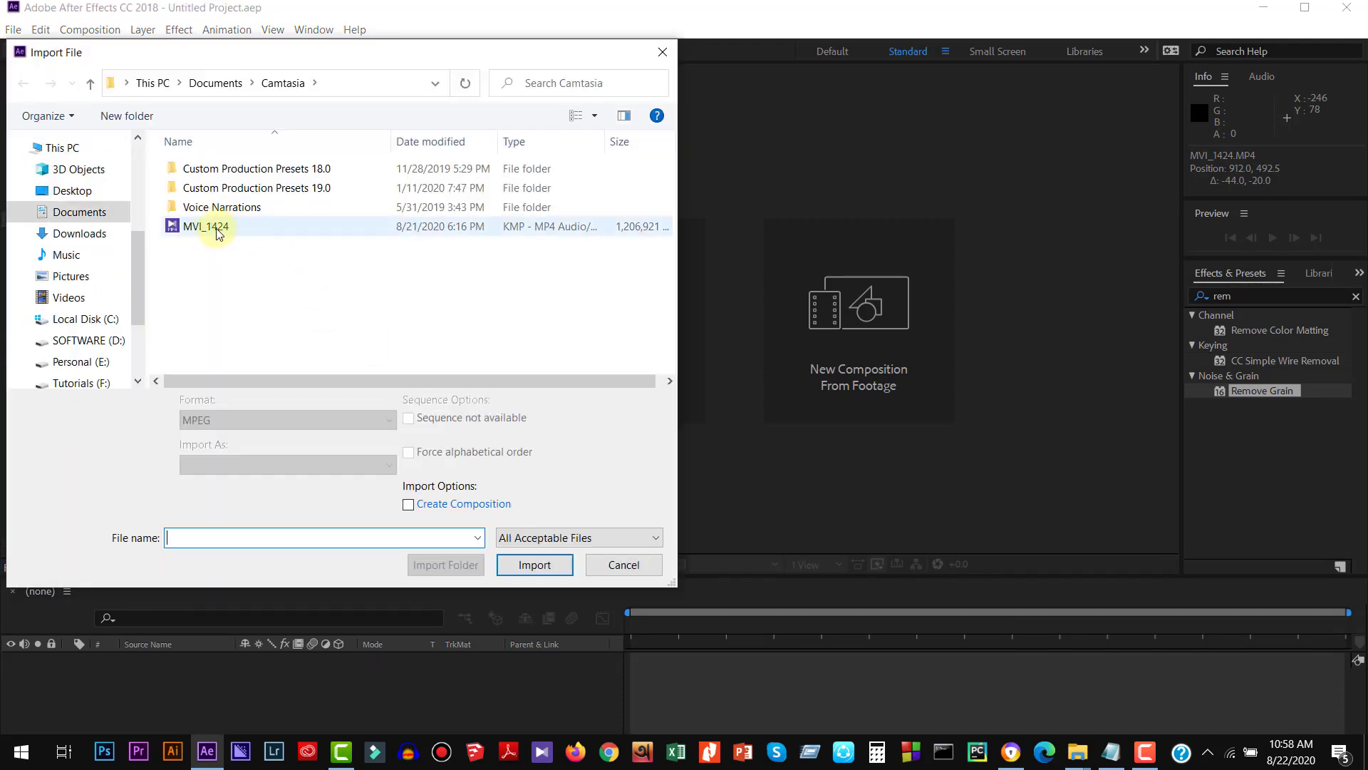
{"action": "double_click", "coordinate": [214, 228]}
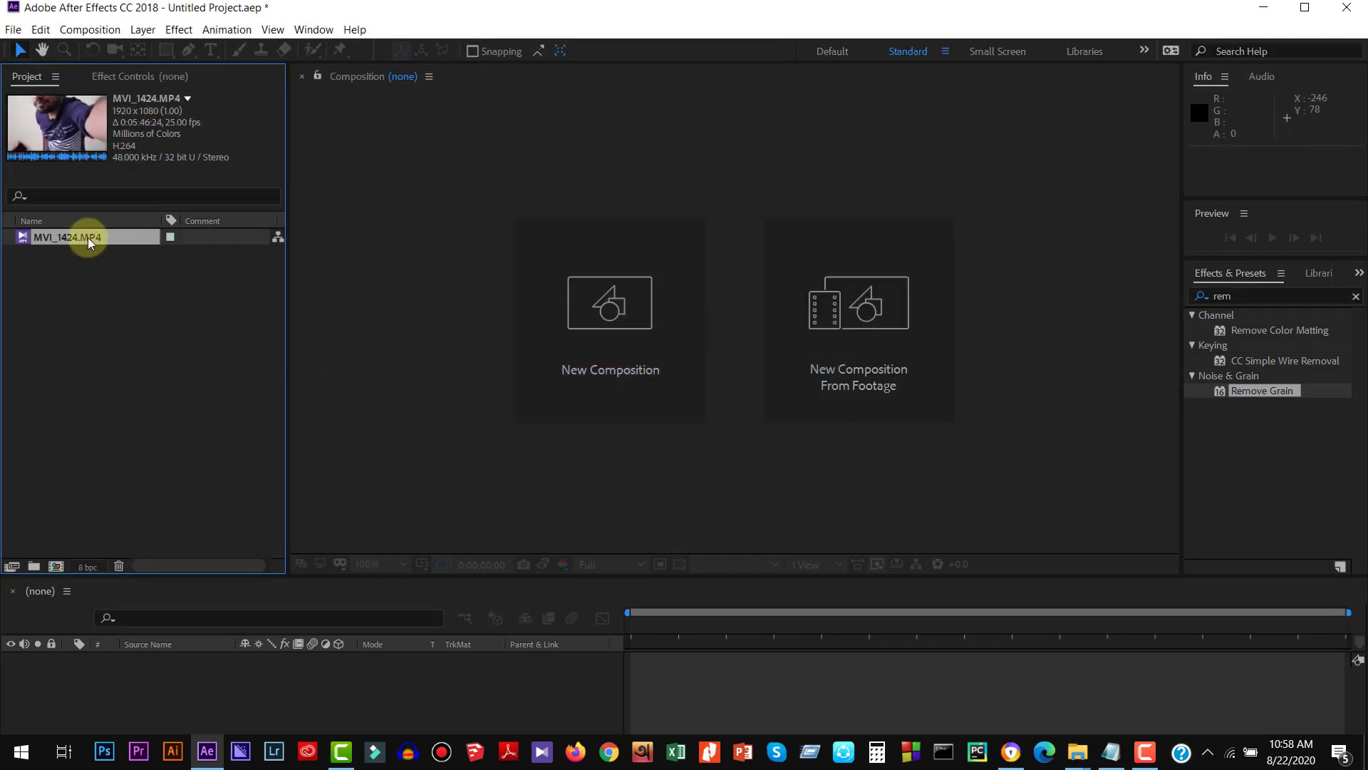
Step: Create an MVI_1424 composition from the clip and move the playhead later
{"action": "right_click", "coordinate": [88, 242]}
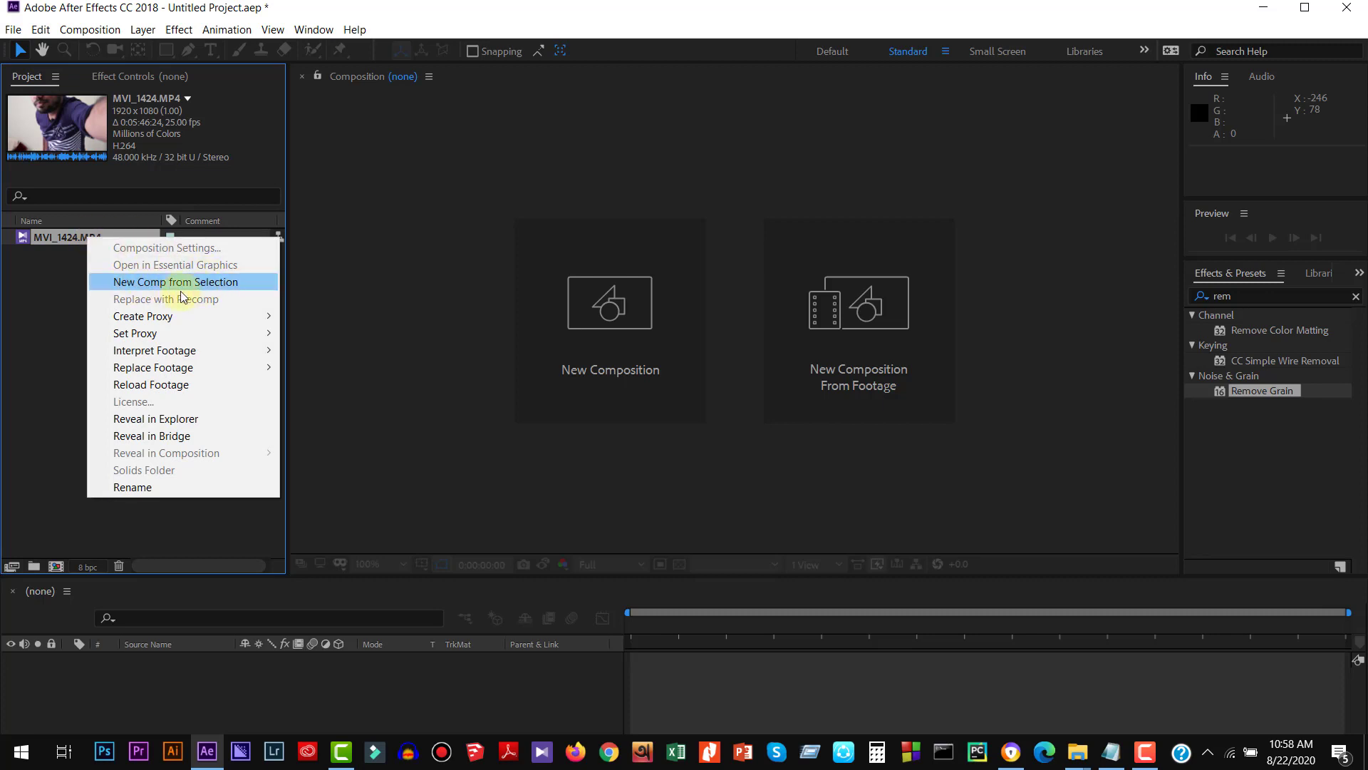
{"action": "left_click", "coordinate": [232, 282]}
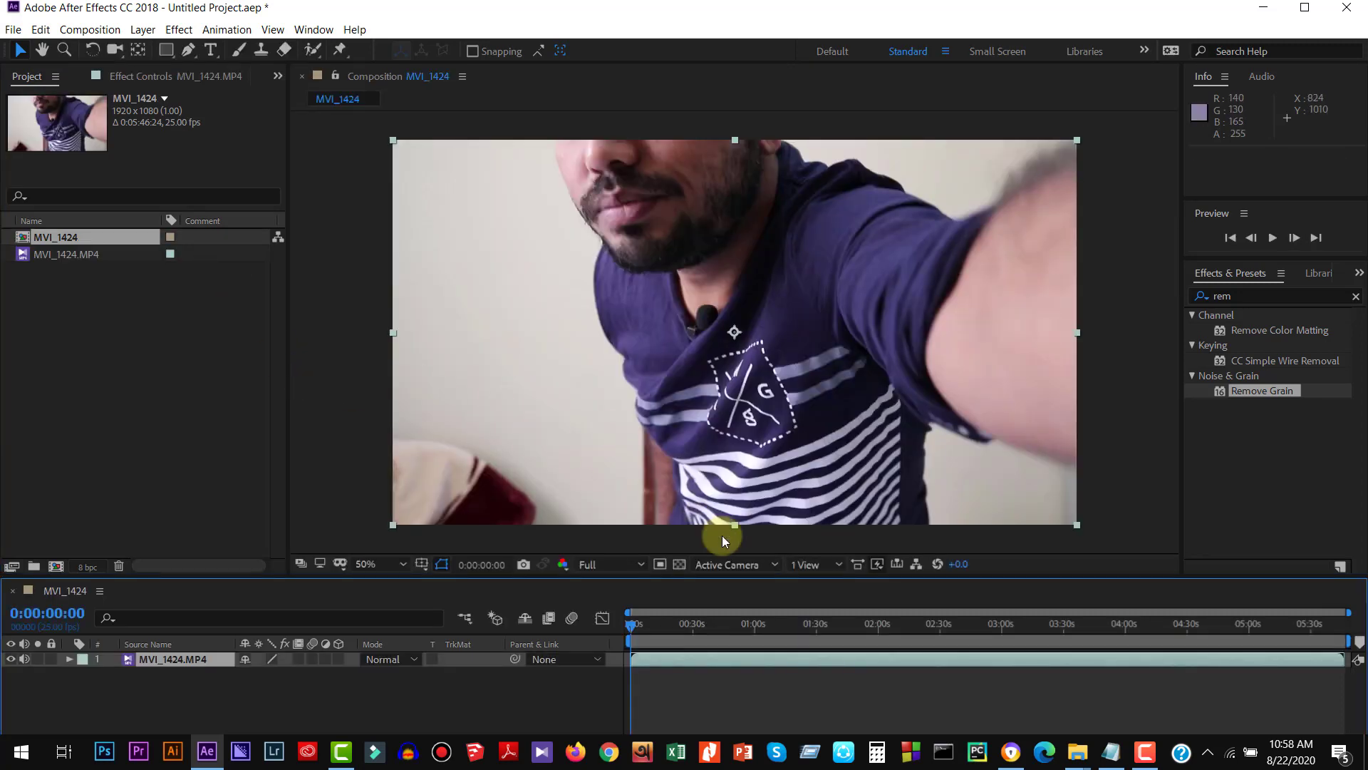
{"action": "left_click_drag", "start_coordinate": [631, 626], "coordinate": [746, 627]}
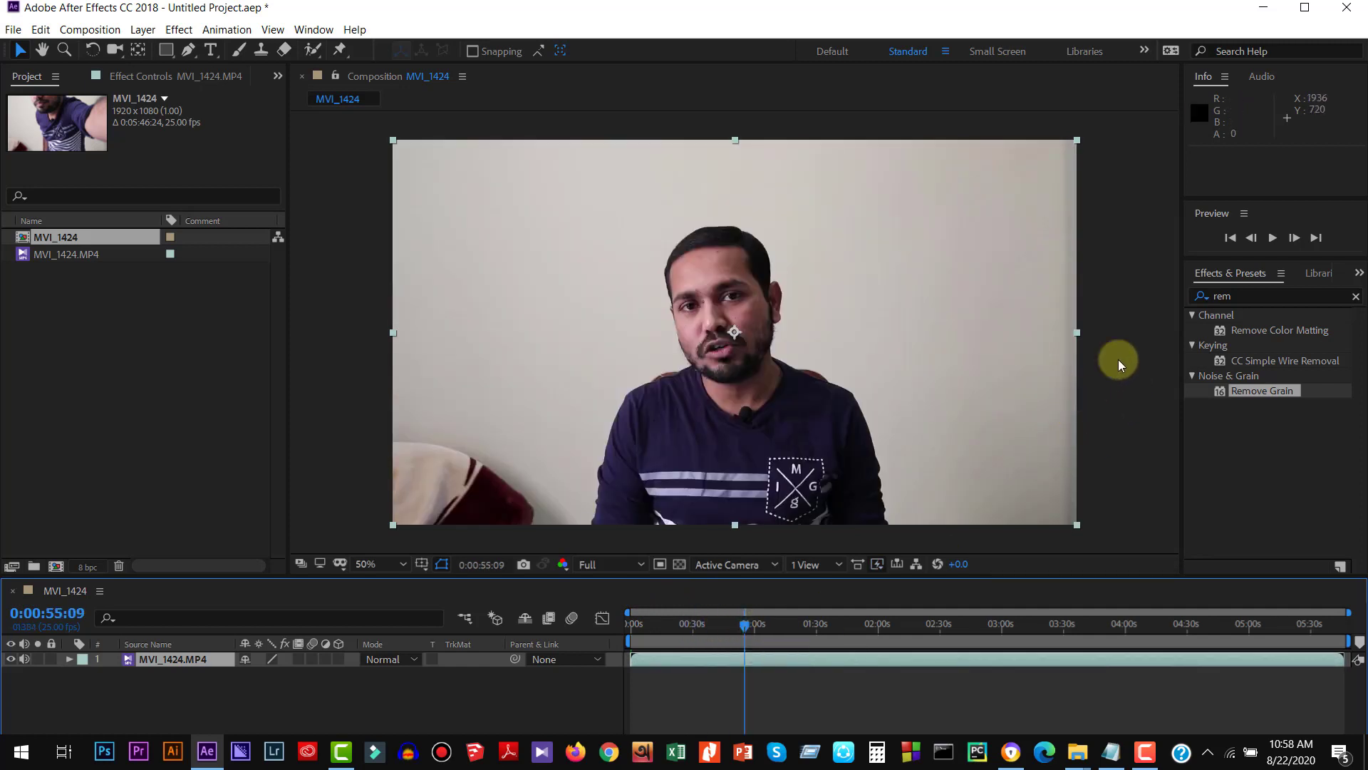
Step: Search Effects & Presets for 'remov' so Remove Grain is listed
{"action": "left_click", "coordinate": [1275, 295]}
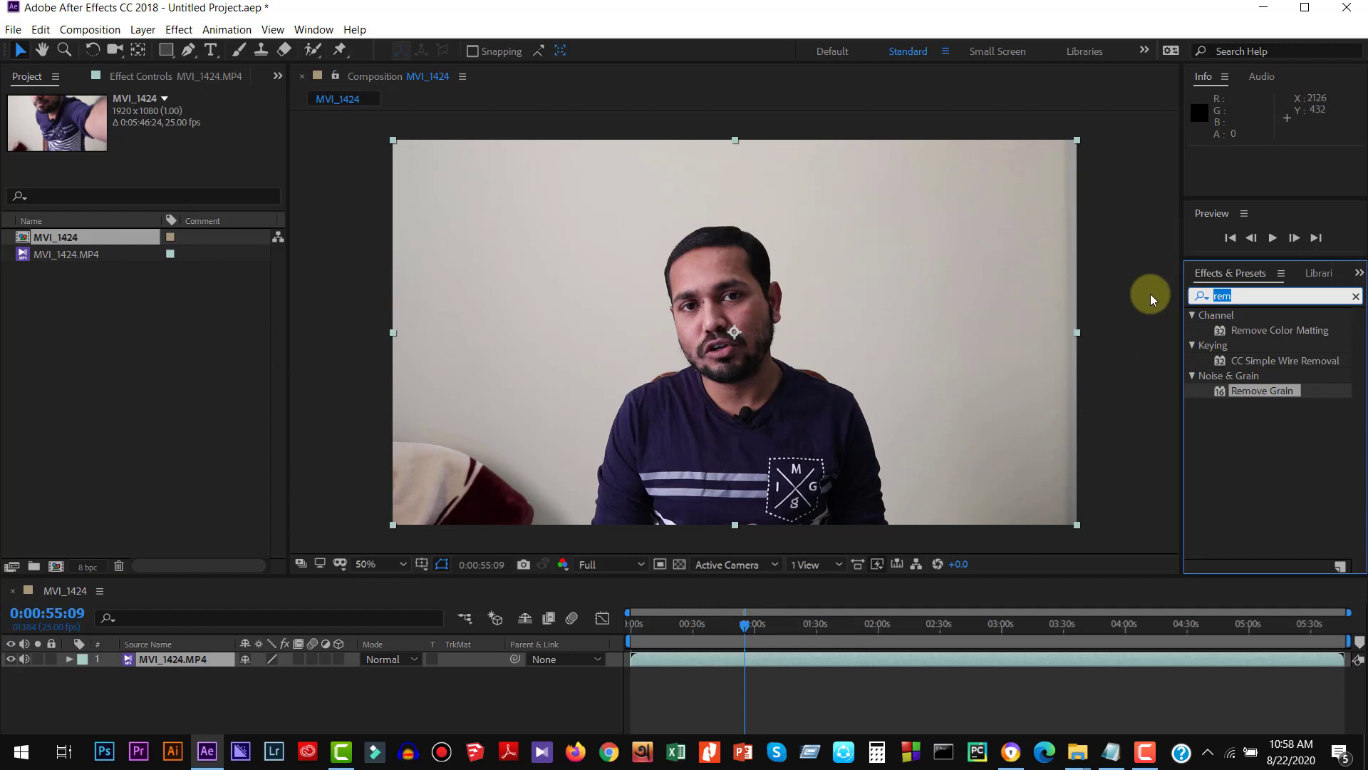
{"action": "type", "text": "re"}
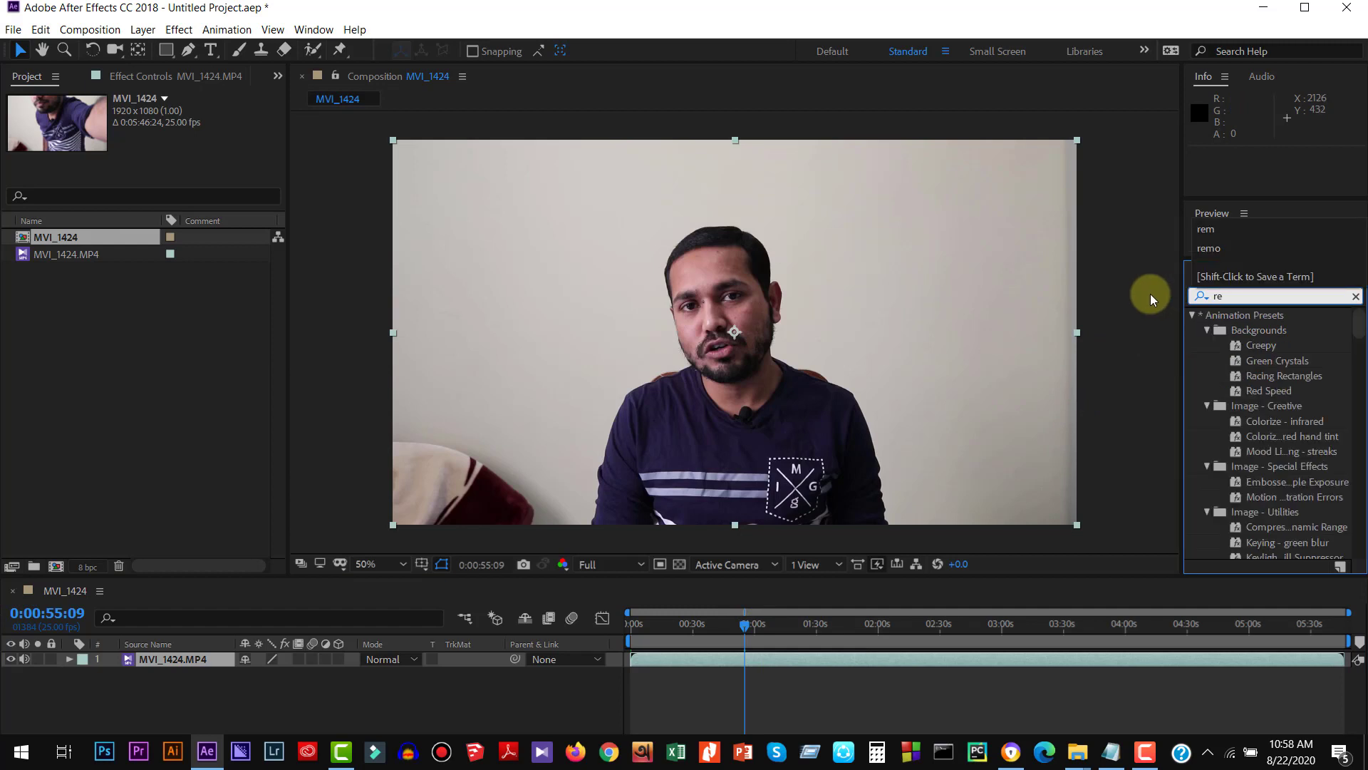
{"action": "type", "text": "mo"}
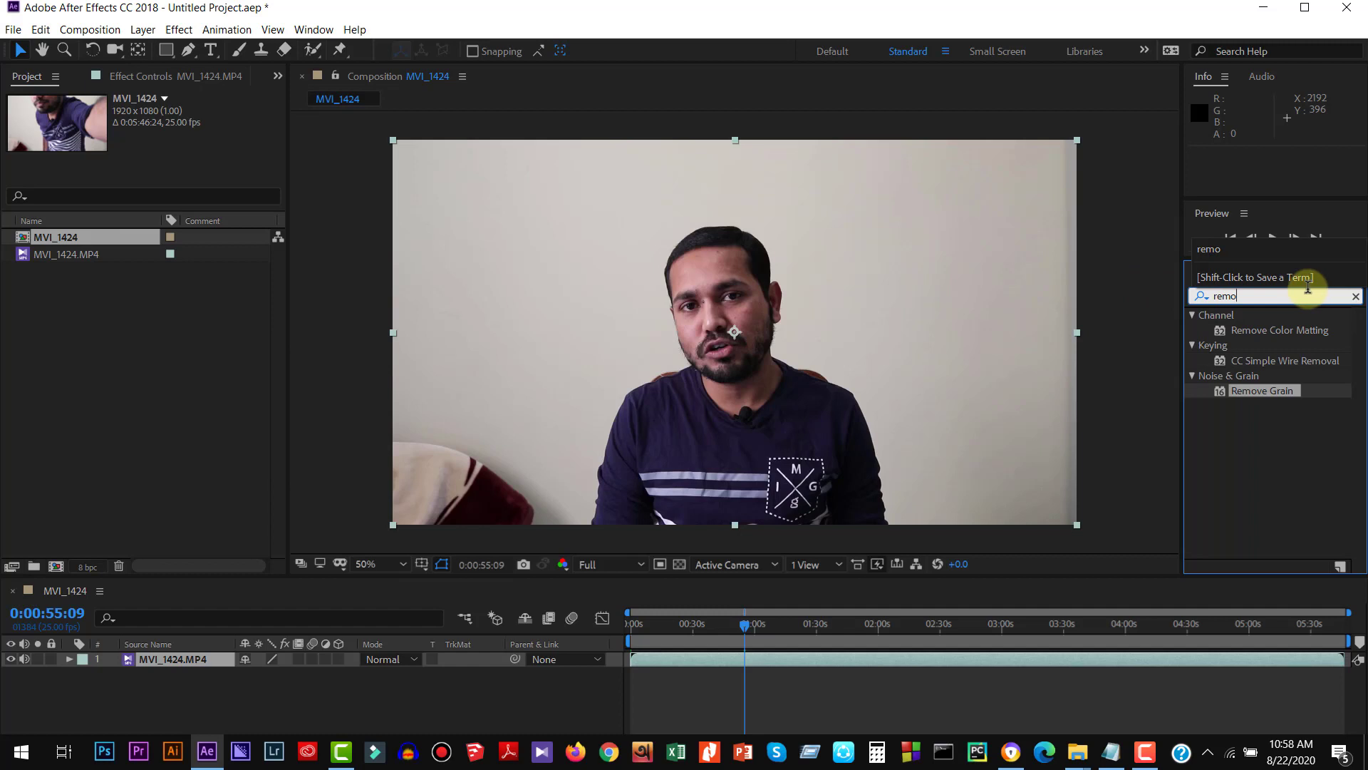
{"action": "type", "text": "v"}
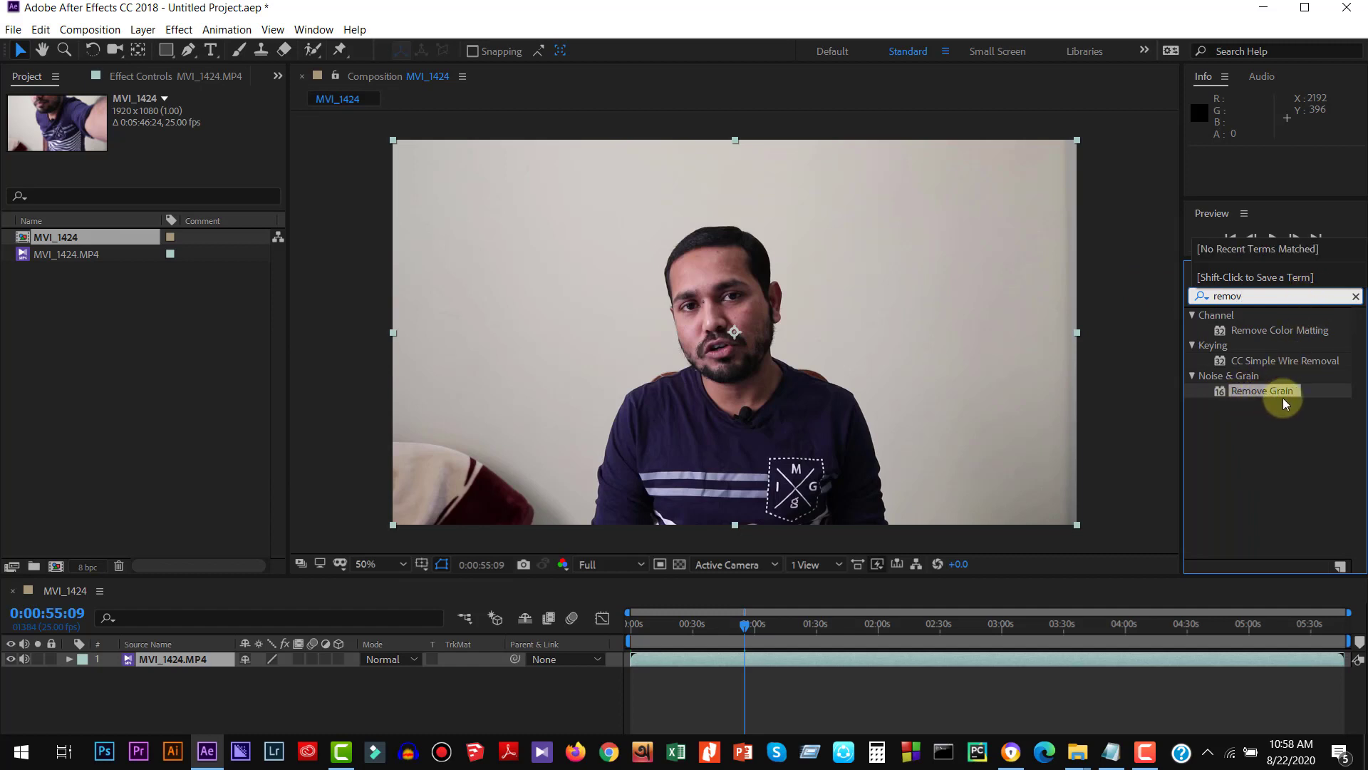
{"action": "left_click", "coordinate": [1277, 392]}
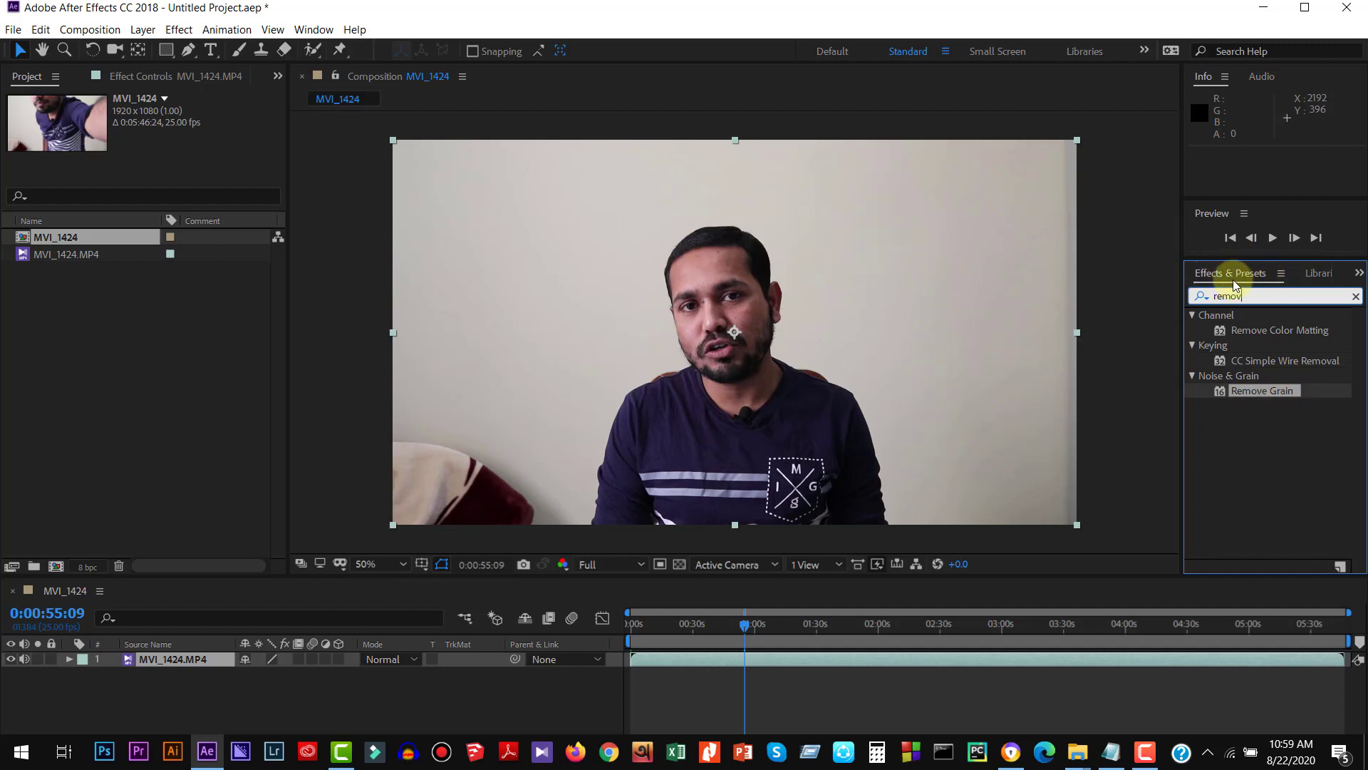
{"action": "left_click", "coordinate": [314, 29]}
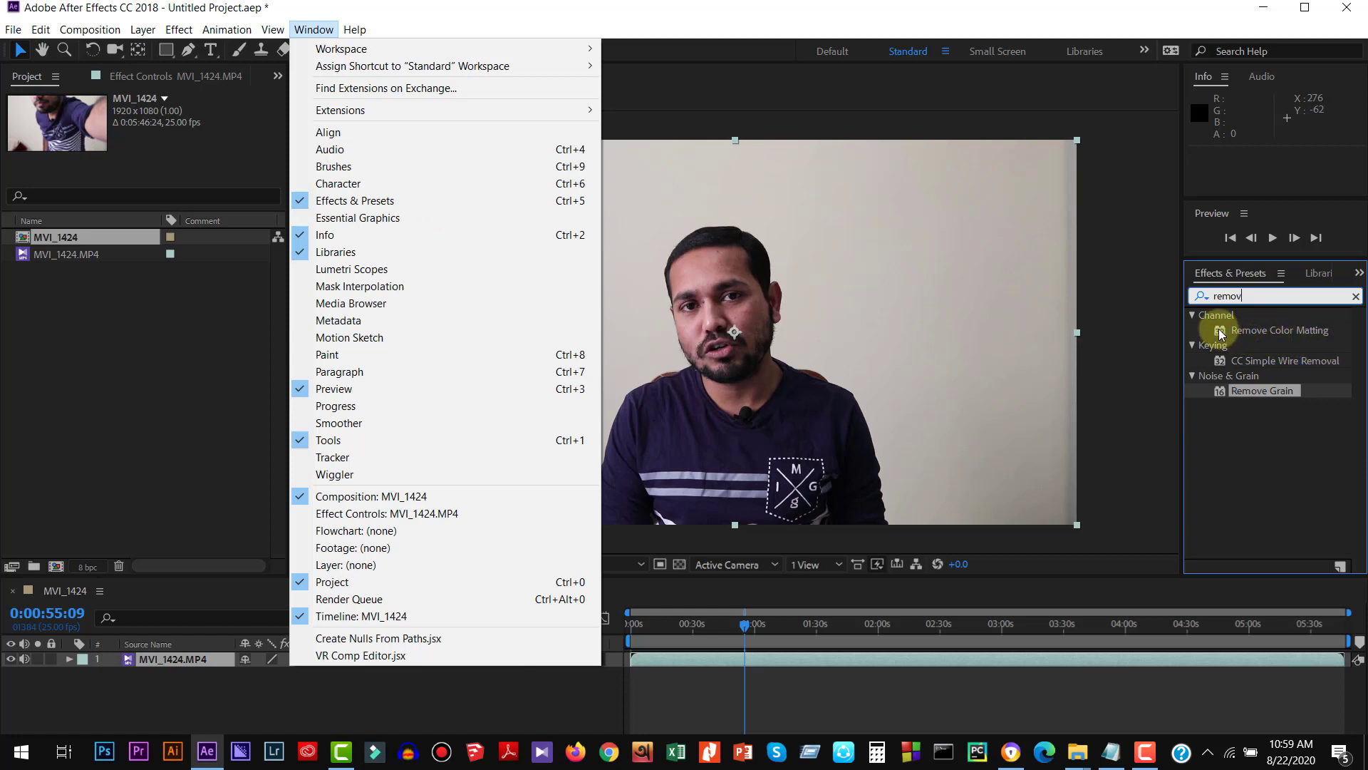
{"action": "left_click", "coordinate": [696, 8]}
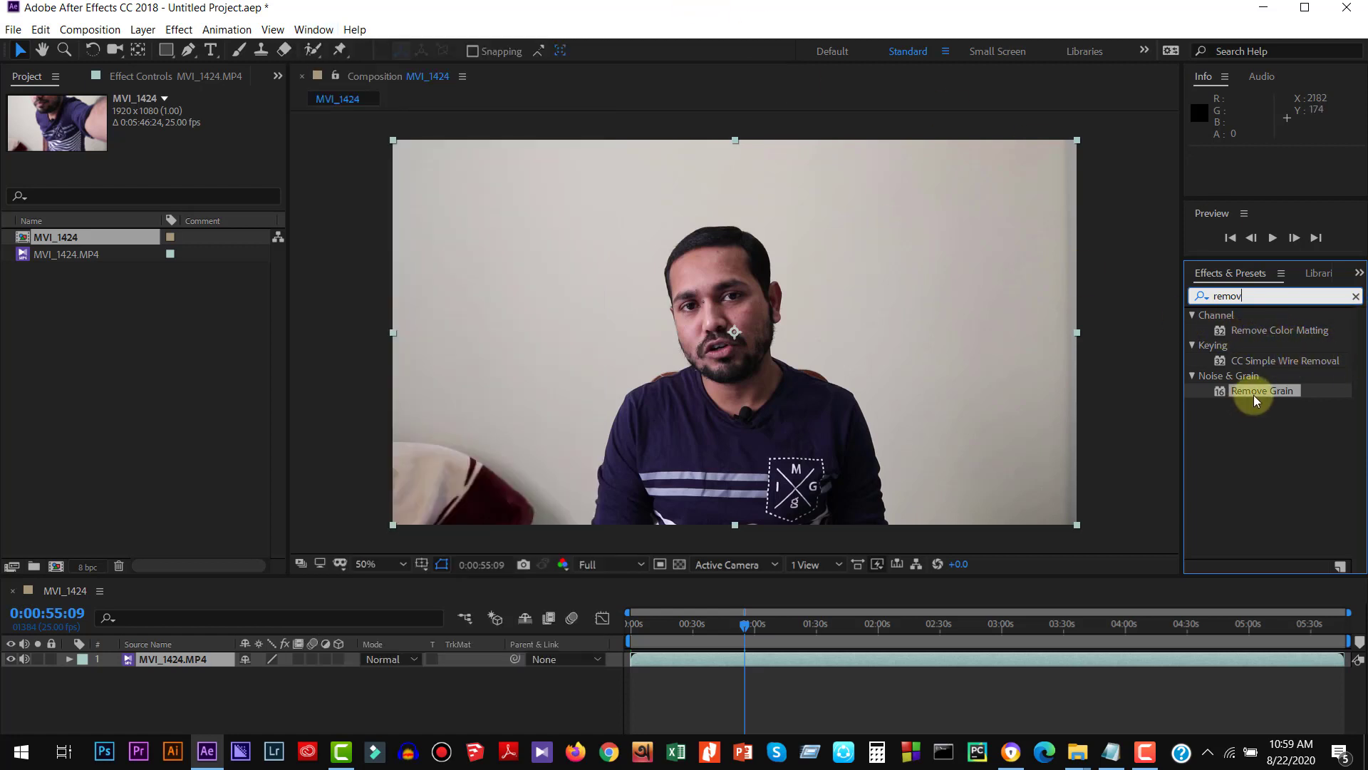
Step: Apply Remove Grain to the MVI_1424.MP4 layer and centre its preview box at 1036,504 on the face
{"action": "left_click_drag", "start_coordinate": [1249, 401], "coordinate": [905, 659]}
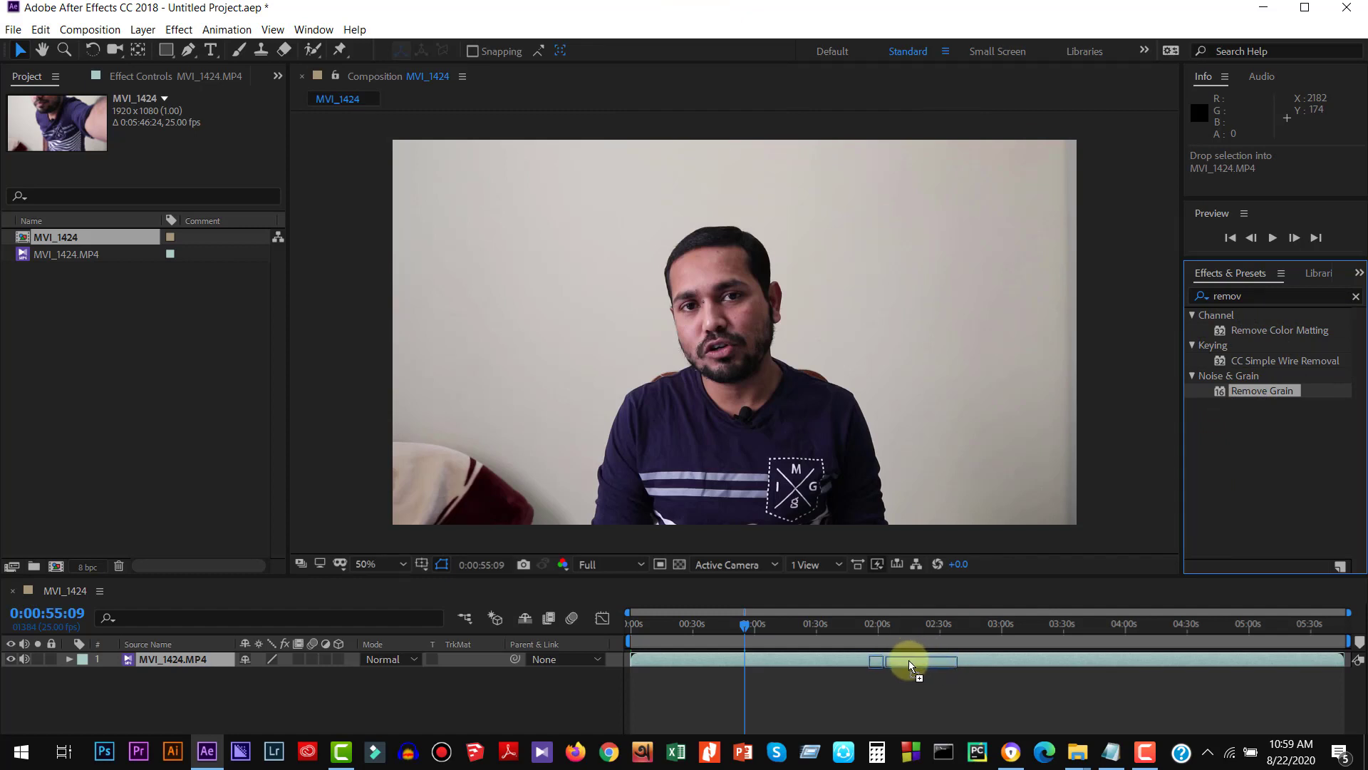
{"action": "left_click_drag", "start_coordinate": [909, 660], "coordinate": [908, 660]}
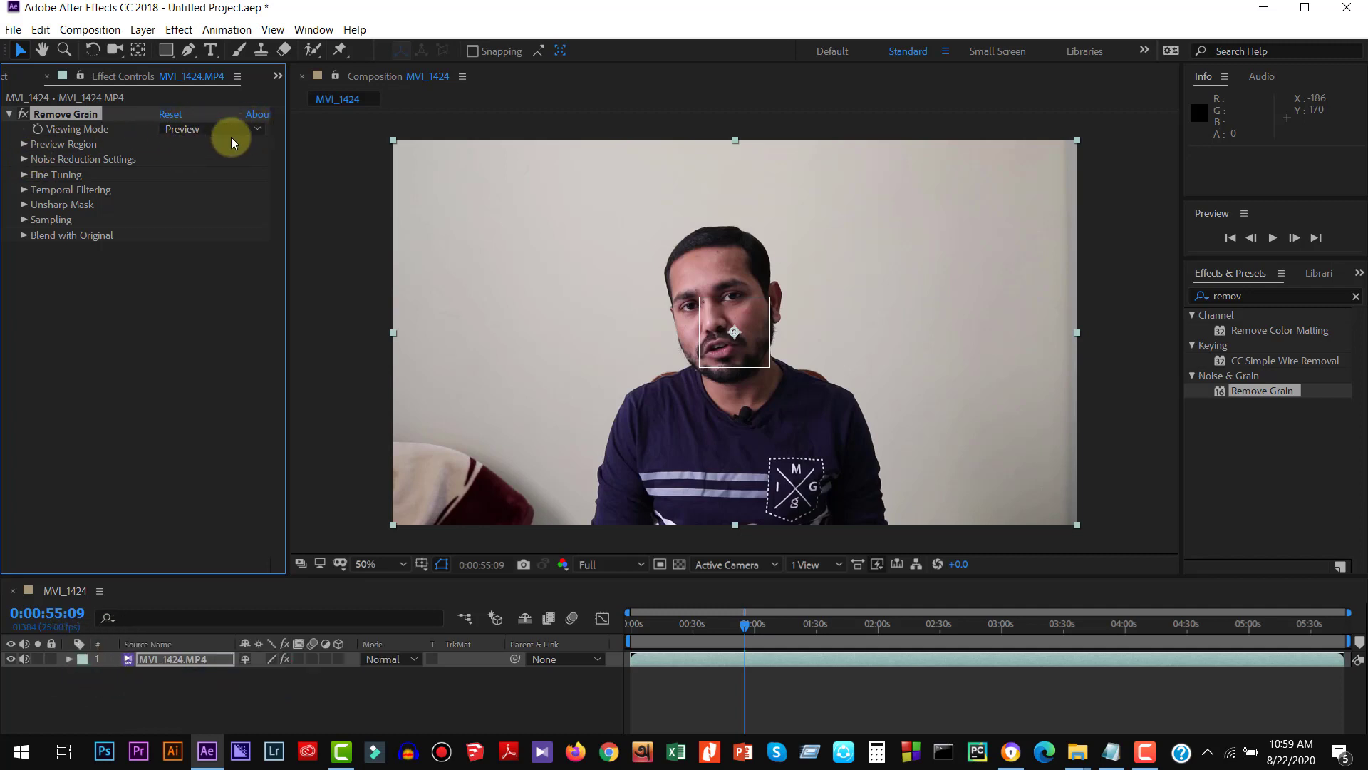
{"action": "left_click", "coordinate": [24, 144]}
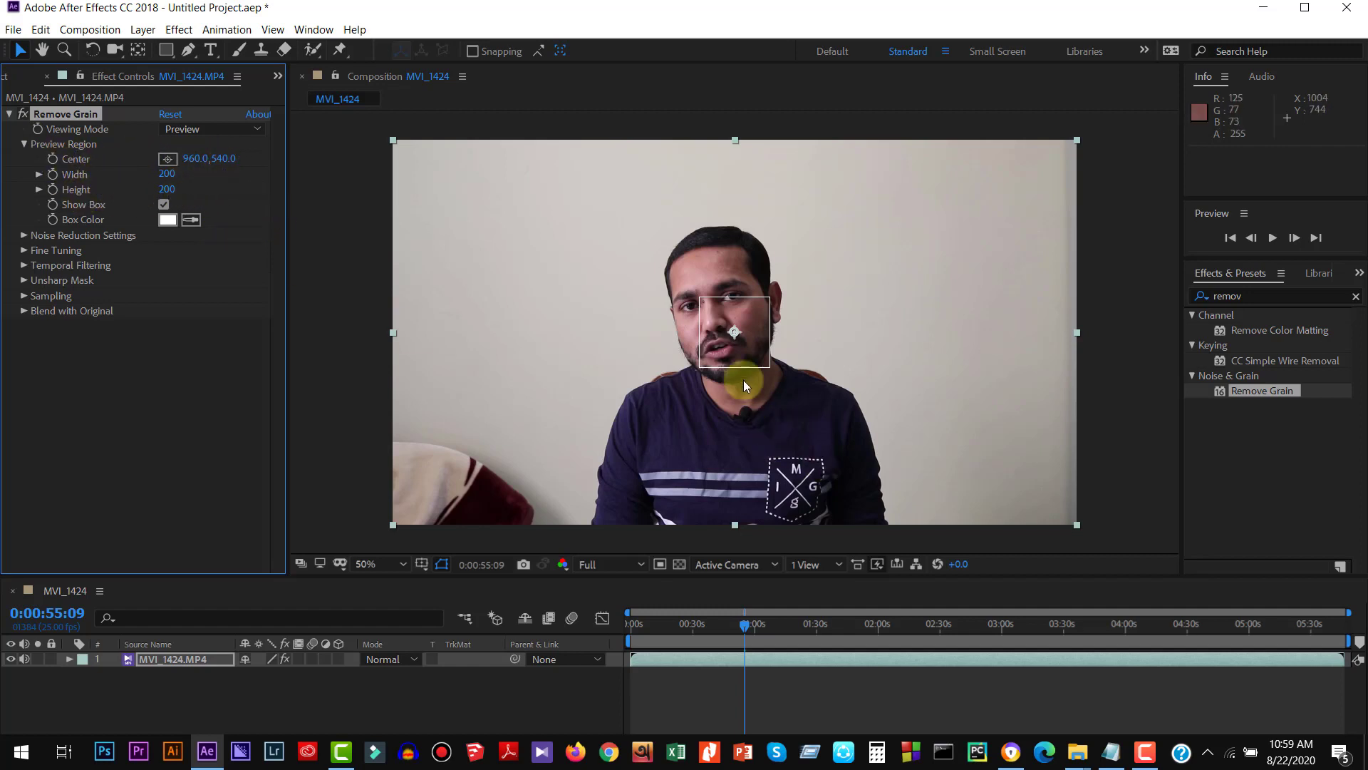
{"action": "left_click_drag", "start_coordinate": [737, 330], "coordinate": [729, 265]}
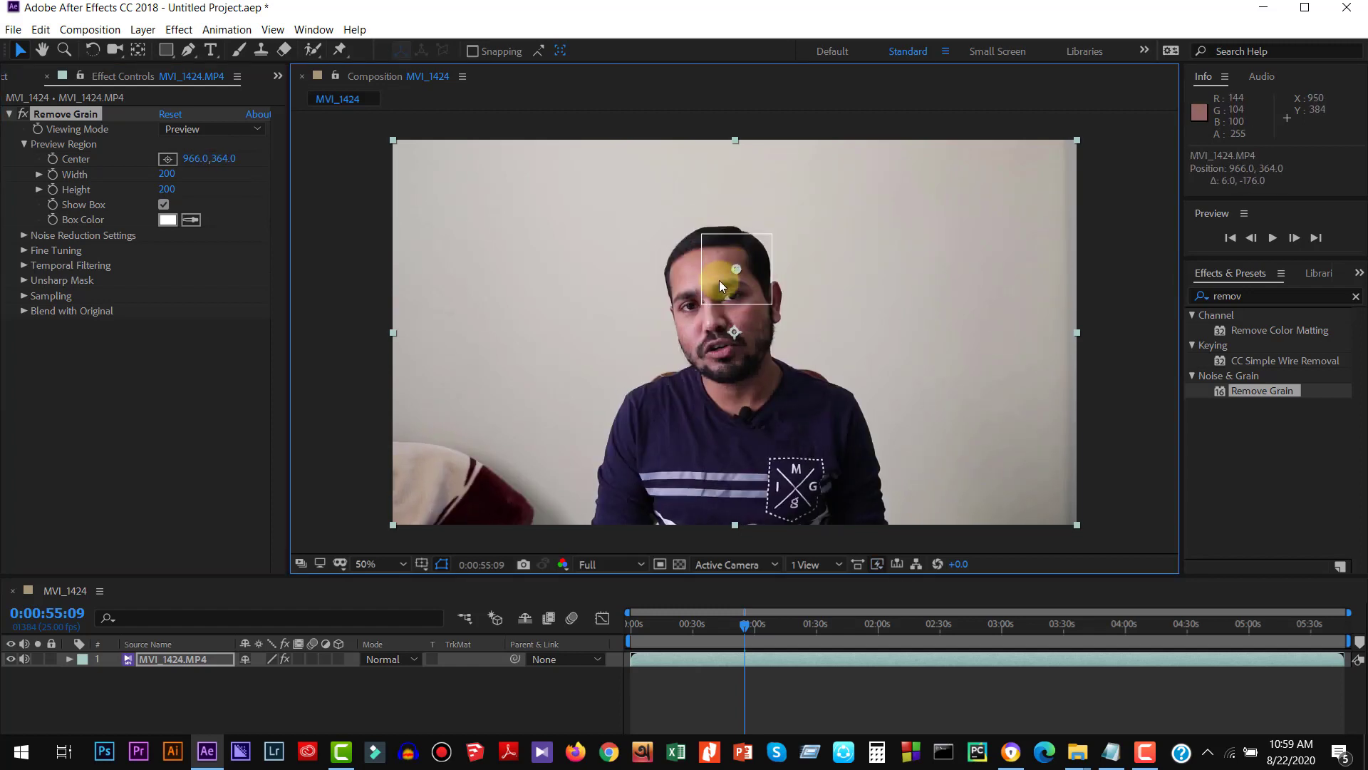
{"action": "mouse_move", "coordinate": [200, 158]}
{"action": "left_mouse_down"}
{"action": "mouse_move", "coordinate": [248, 171]}
{"action": "mouse_move", "coordinate": [202, 172]}
{"action": "left_mouse_up"}
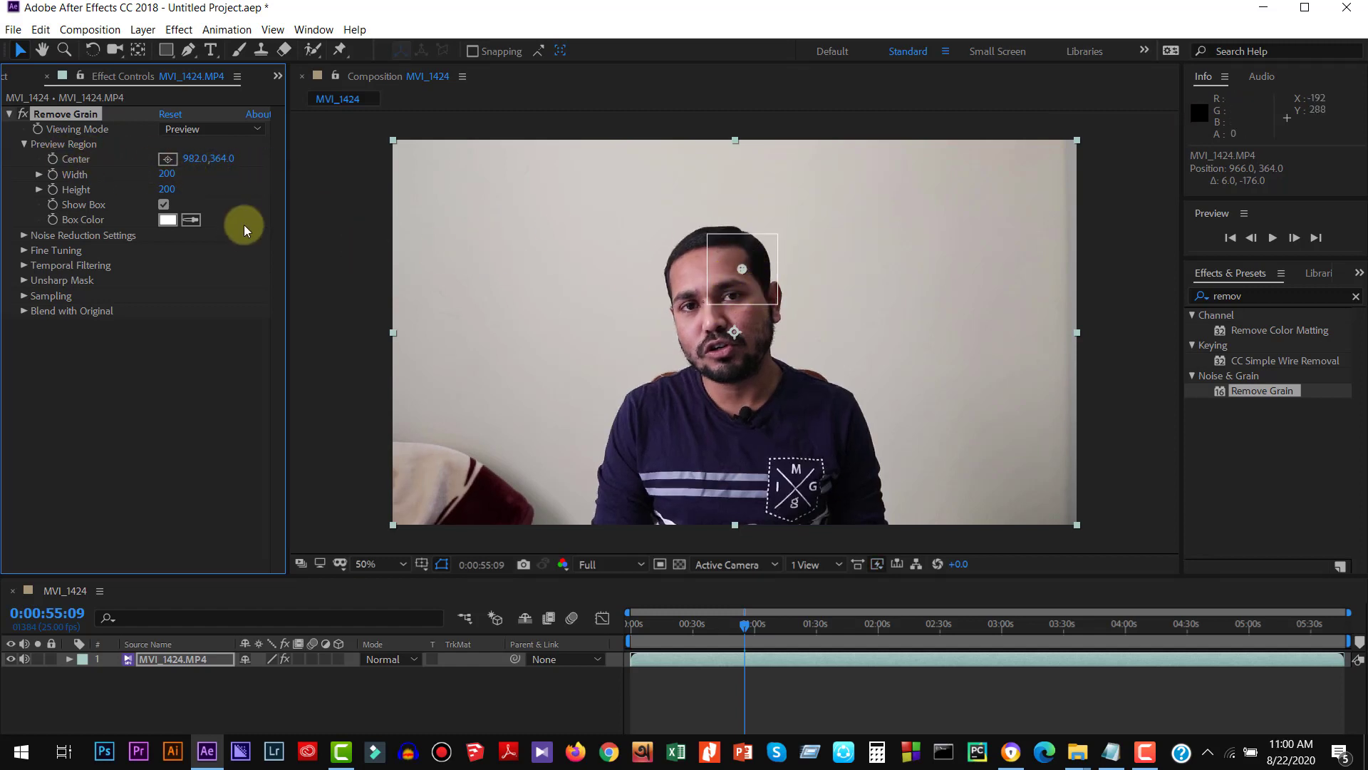
{"action": "mouse_move", "coordinate": [740, 268]}
{"action": "left_mouse_down"}
{"action": "mouse_move", "coordinate": [749, 340]}
{"action": "mouse_move", "coordinate": [788, 320]}
{"action": "left_mouse_up"}
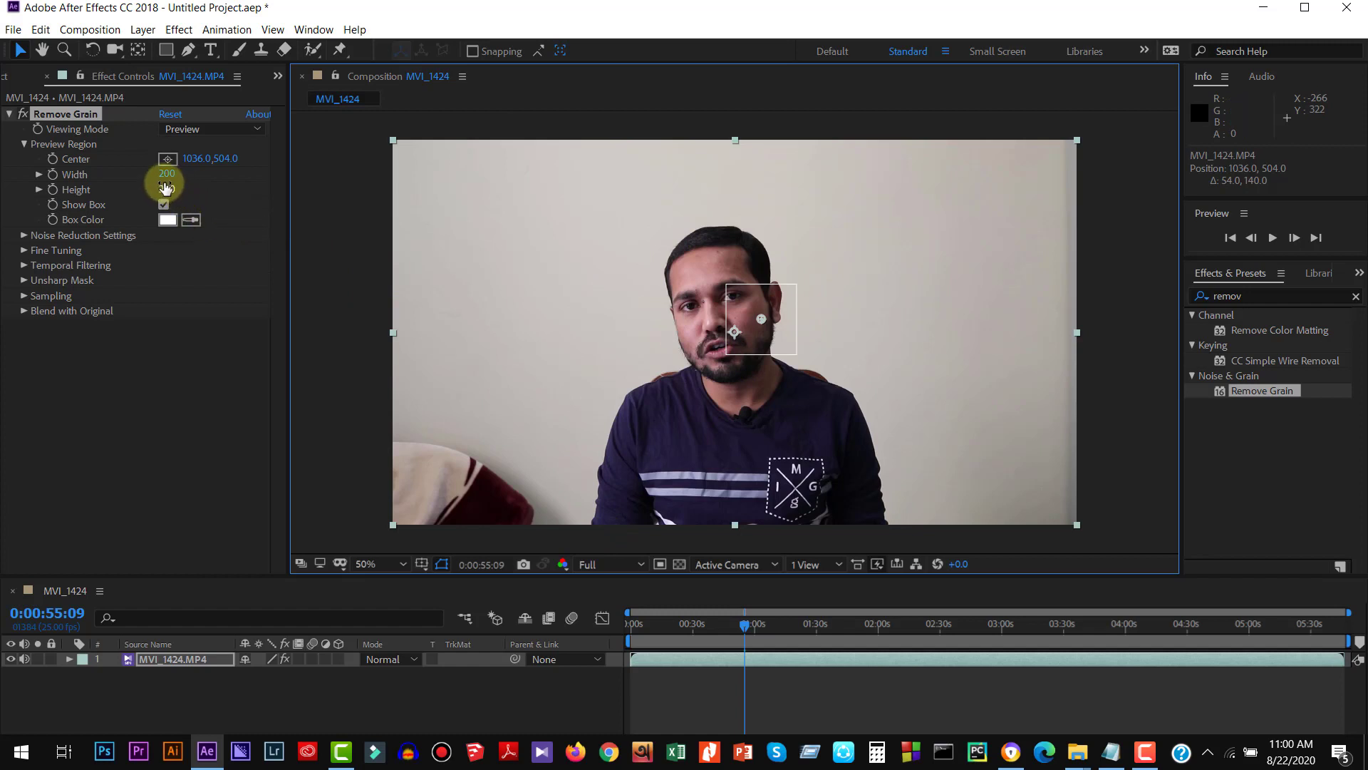
Step: Set the Remove Grain preview region Width to 870 and Height to 1006
{"action": "mouse_move", "coordinate": [166, 173]}
{"action": "left_mouse_down"}
{"action": "mouse_move", "coordinate": [385, 208]}
{"action": "mouse_move", "coordinate": [679, 294]}
{"action": "left_mouse_up"}
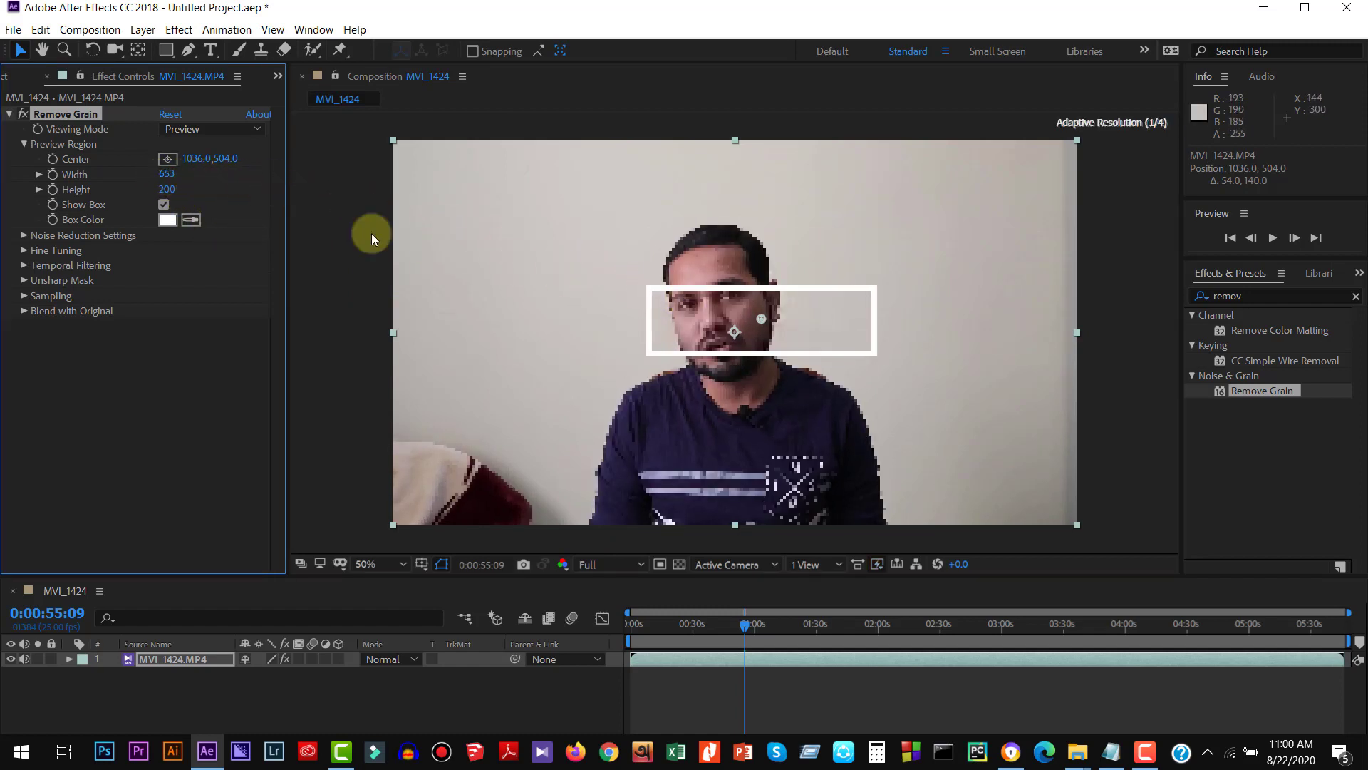
{"action": "left_click_drag", "start_coordinate": [166, 173], "coordinate": [400, 220]}
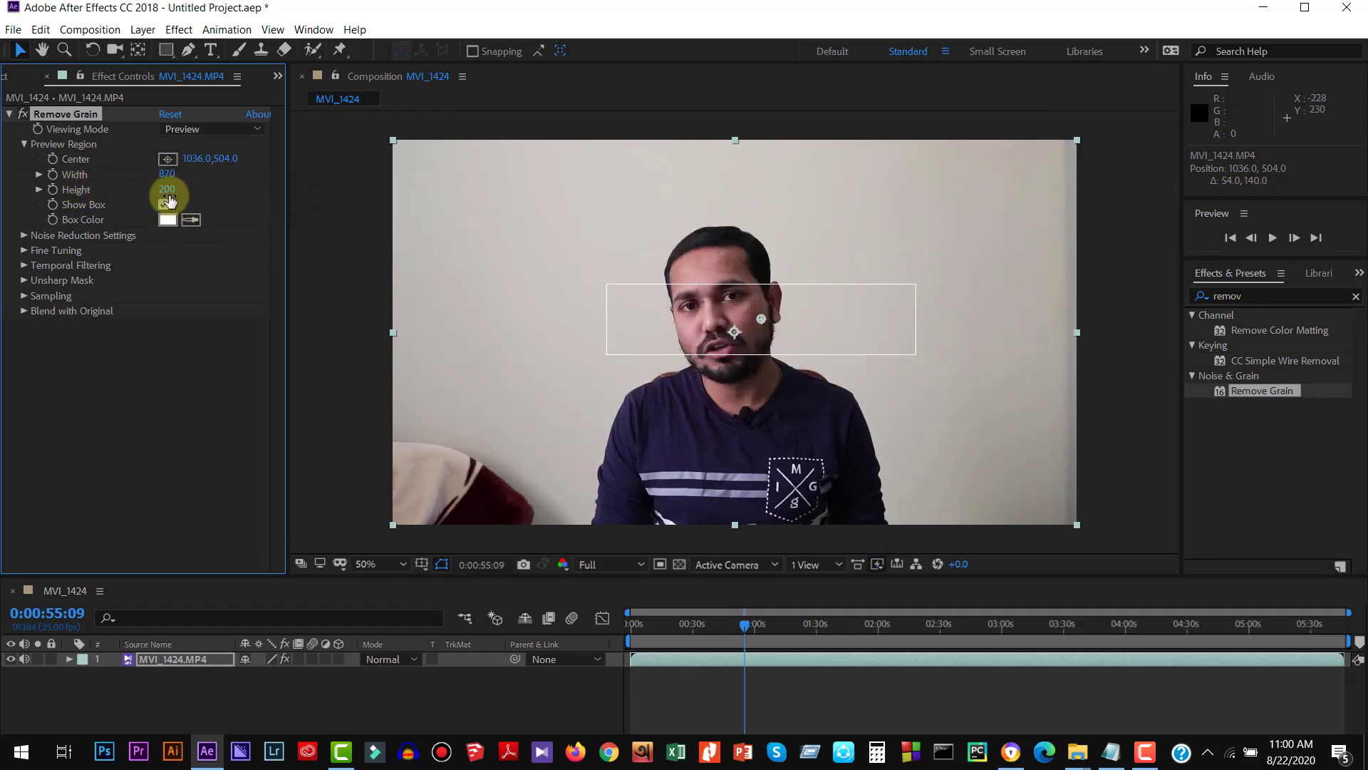
{"action": "left_click_drag", "start_coordinate": [167, 191], "coordinate": [794, 321]}
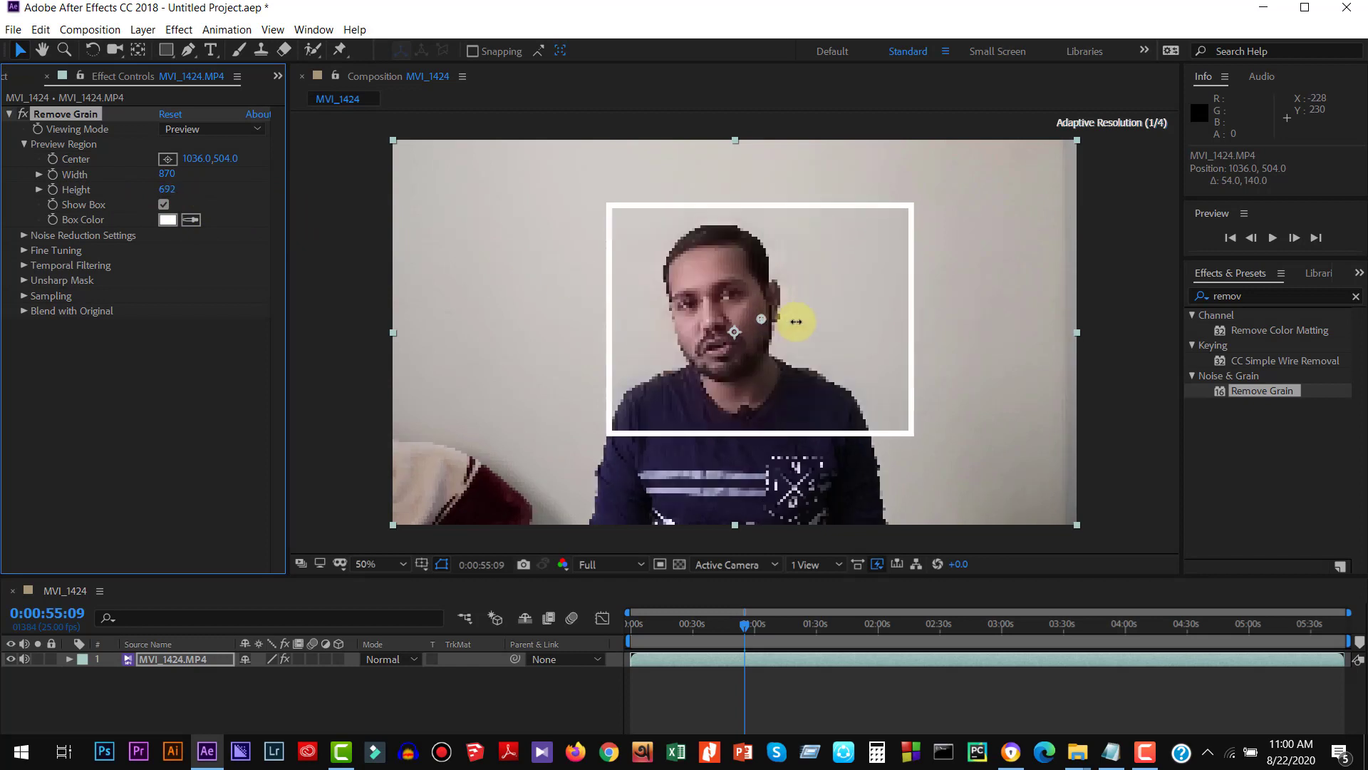
{"action": "left_click_drag", "start_coordinate": [167, 189], "coordinate": [347, 209]}
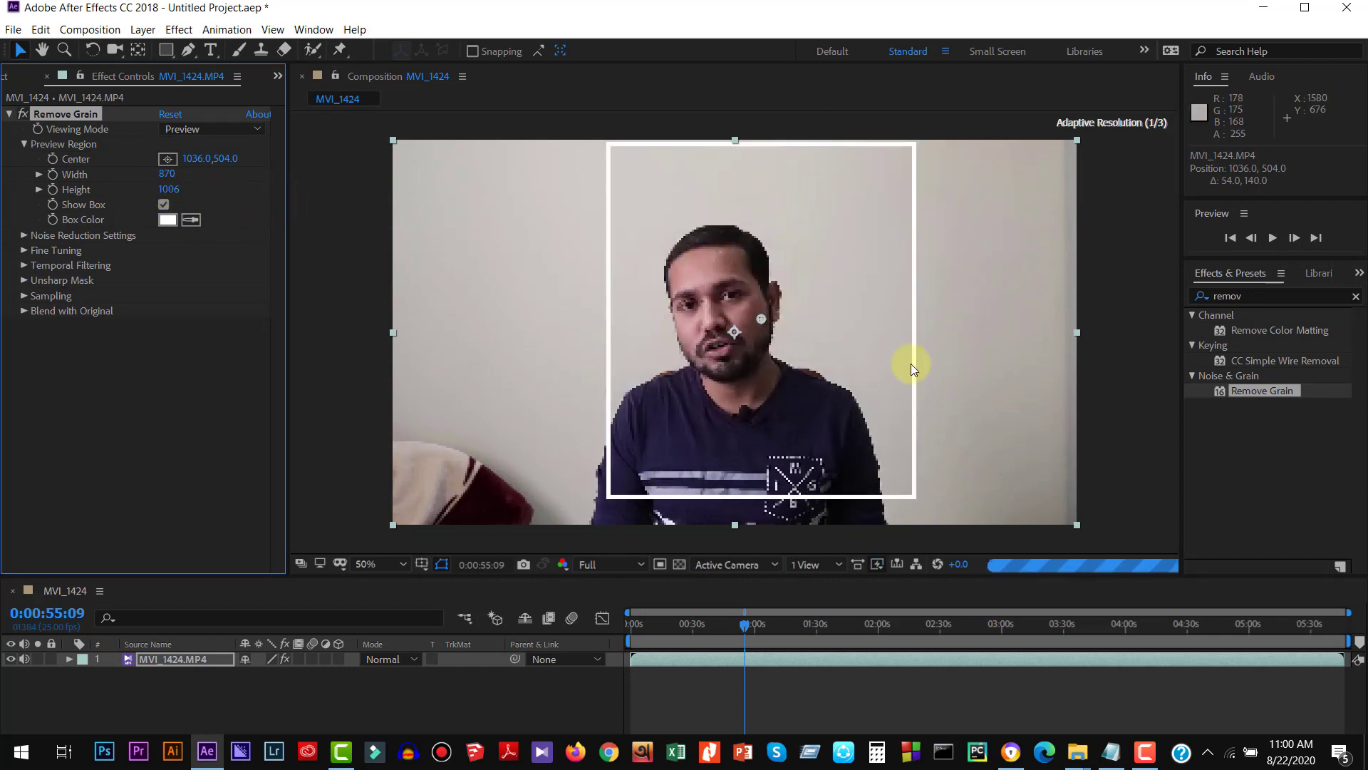
Step: Move the preview region centre to 1326,612 over the right half of the face
{"action": "left_click_drag", "start_coordinate": [761, 317], "coordinate": [739, 349]}
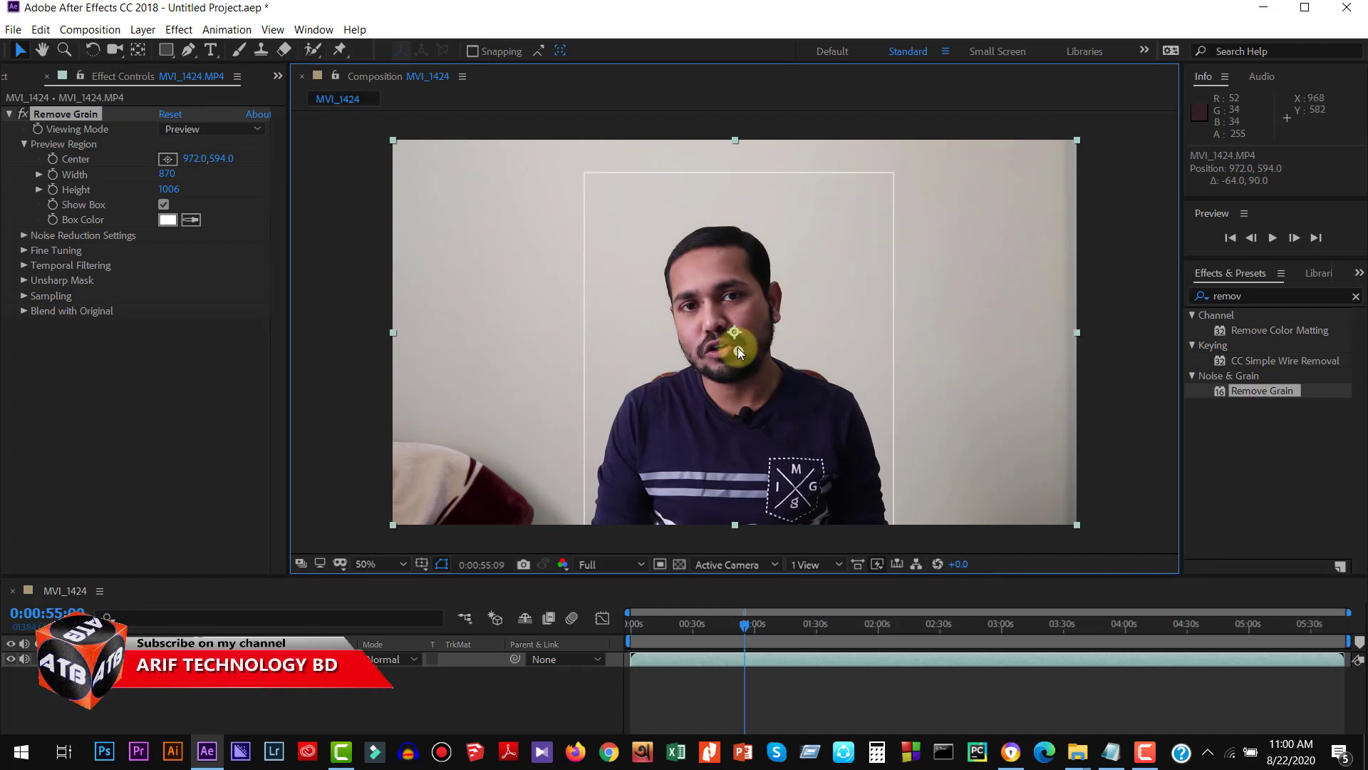
{"action": "left_click_drag", "start_coordinate": [738, 349], "coordinate": [859, 357]}
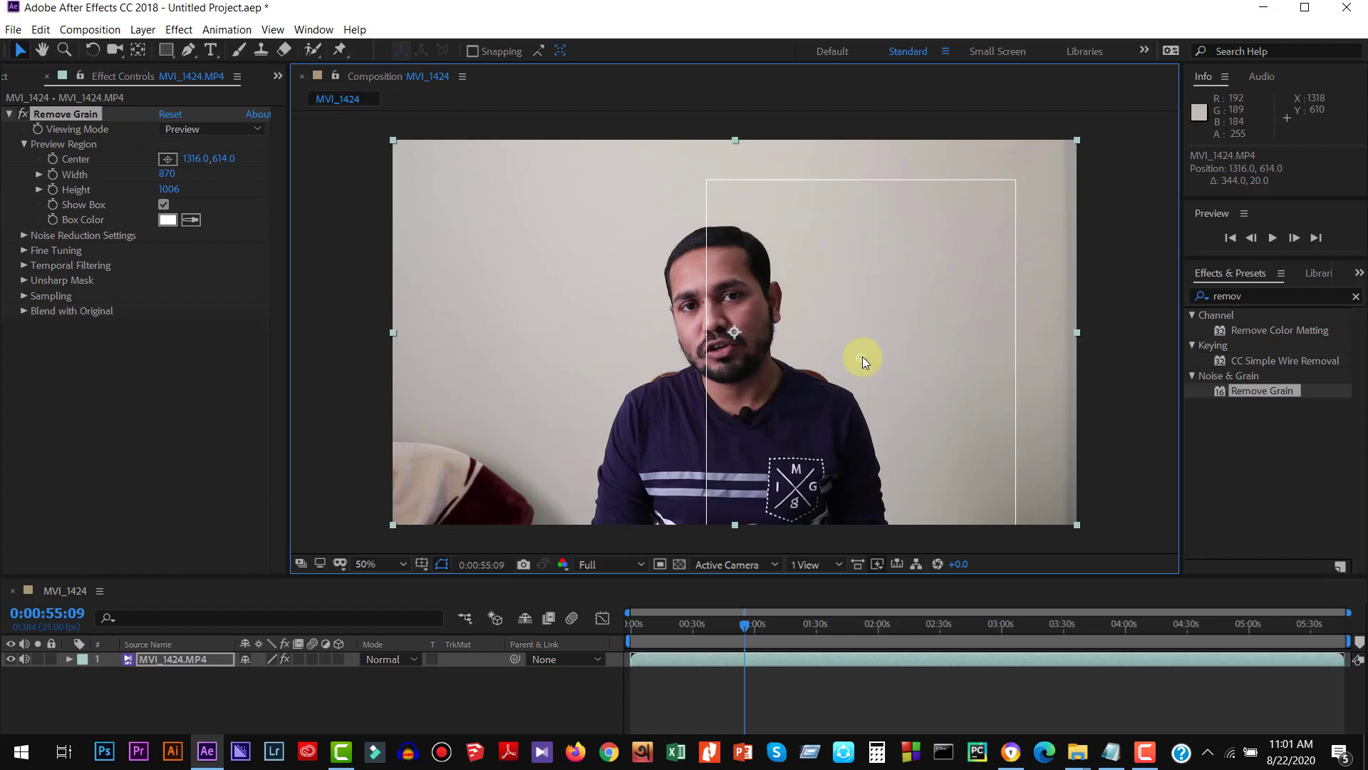
{"action": "left_click_drag", "start_coordinate": [862, 357], "coordinate": [866, 357]}
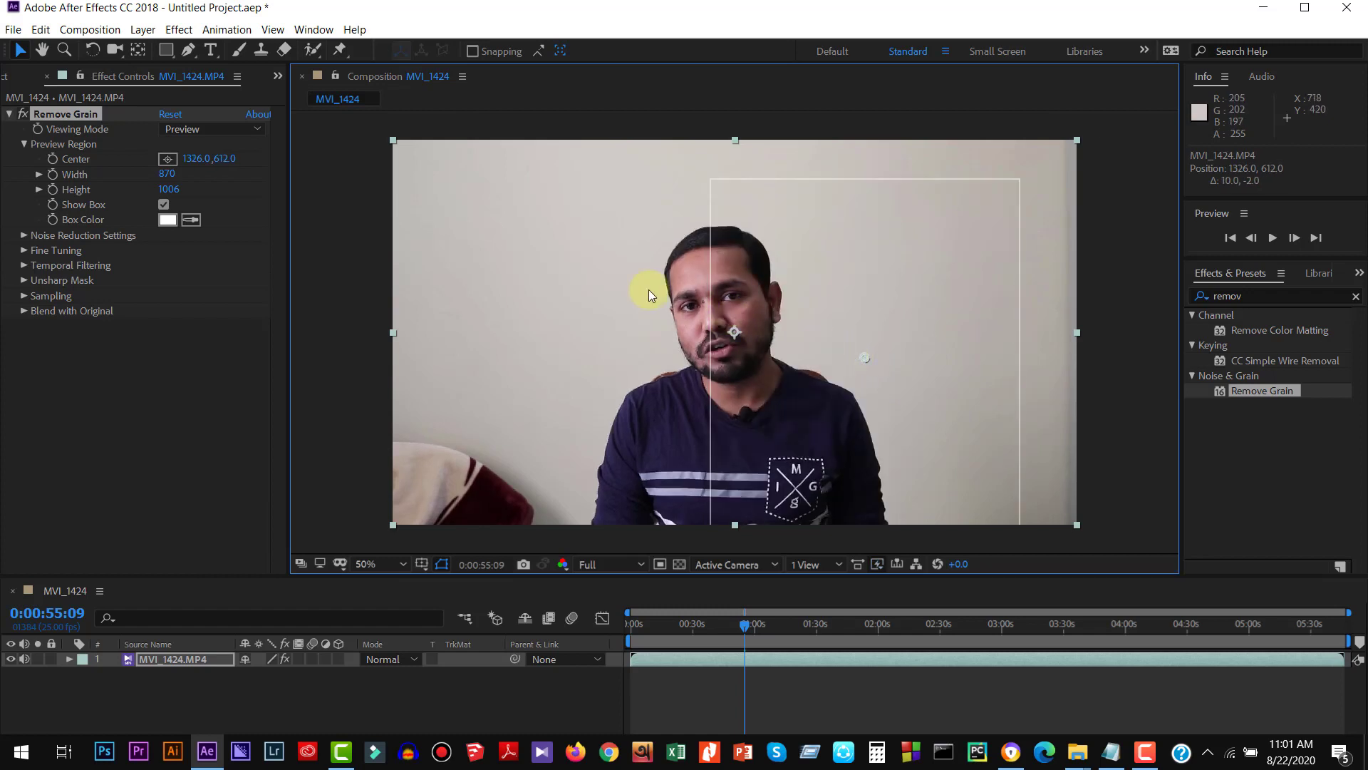
{"action": "scroll", "coordinate": [665, 288], "scroll_direction": "up", "scroll_amount": 2}
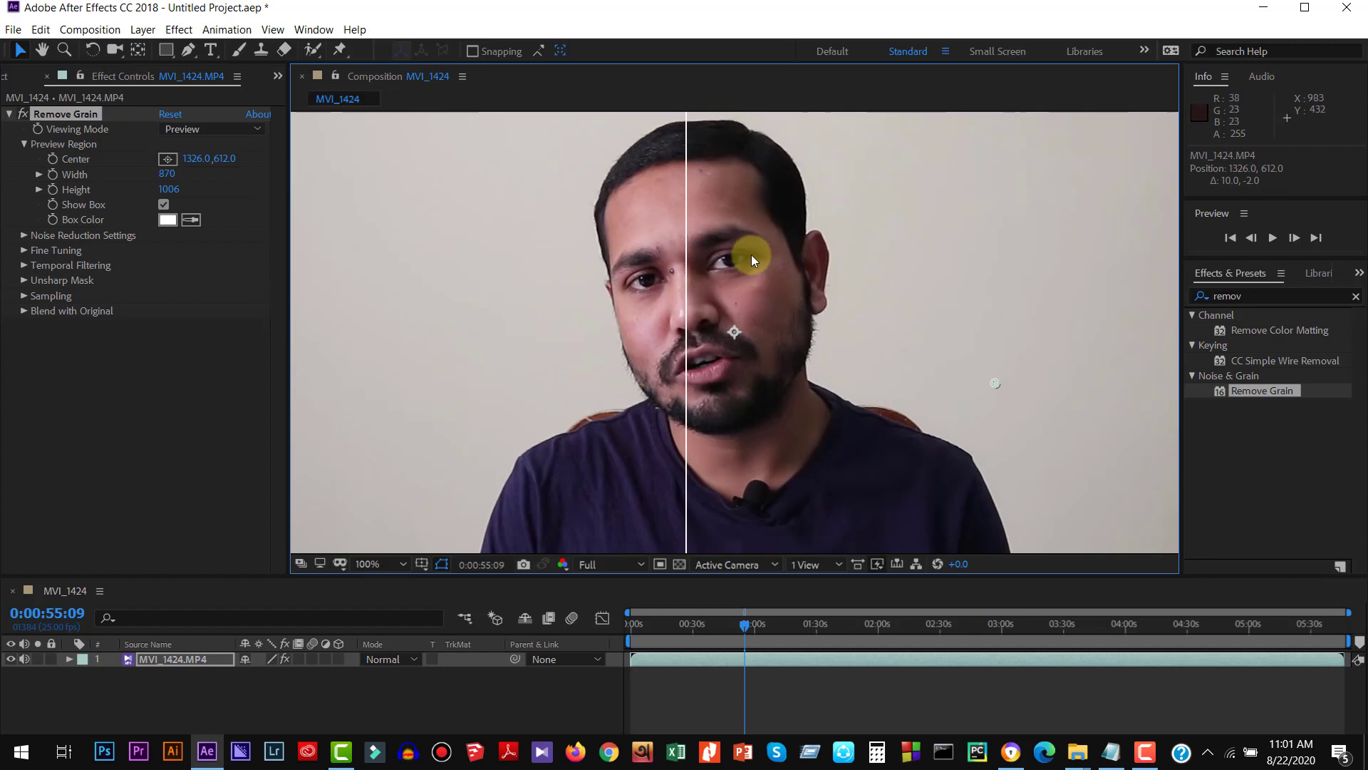
Step: Pan the view and move the preview region centre to 1299,620 on the face
{"action": "key", "text": "h"}
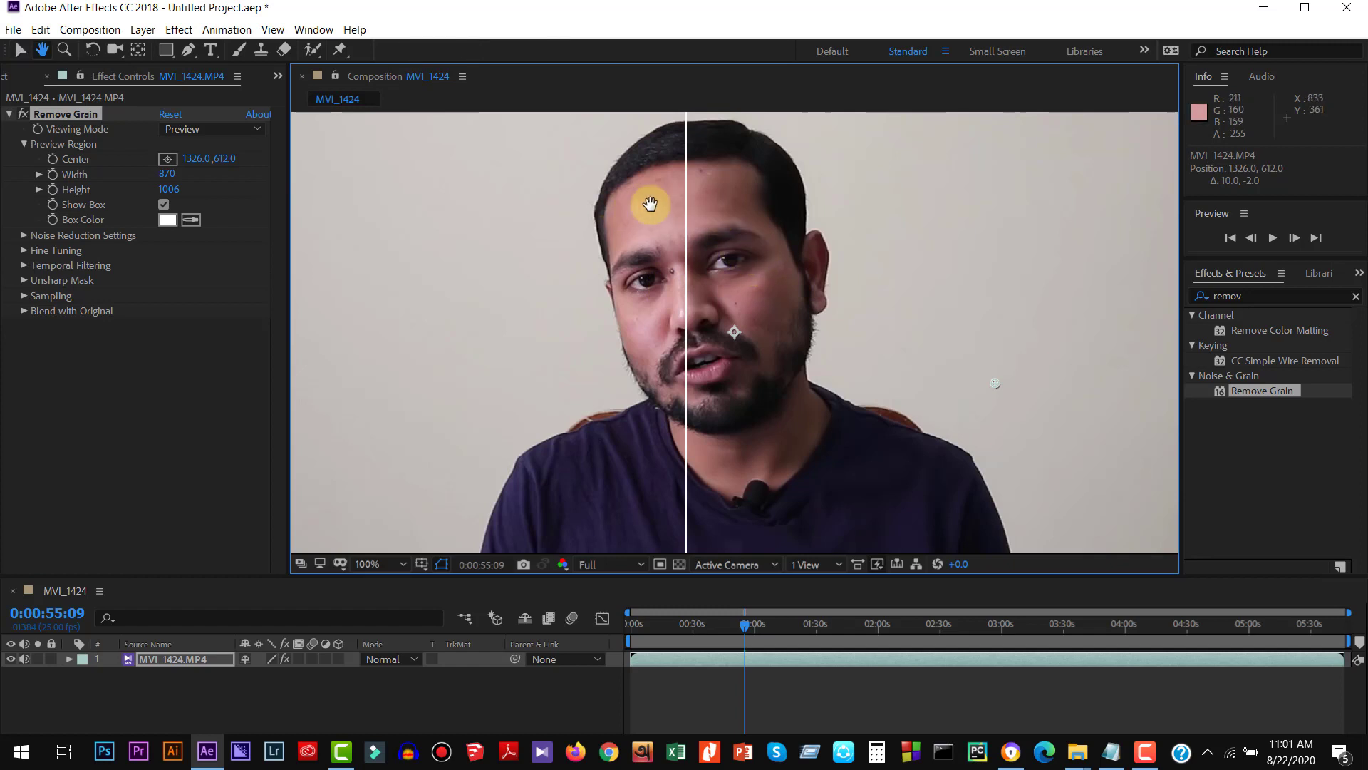
{"action": "mouse_move", "coordinate": [647, 207]}
{"action": "left_mouse_down"}
{"action": "mouse_move", "coordinate": [757, 249]}
{"action": "mouse_move", "coordinate": [708, 228]}
{"action": "left_mouse_up"}
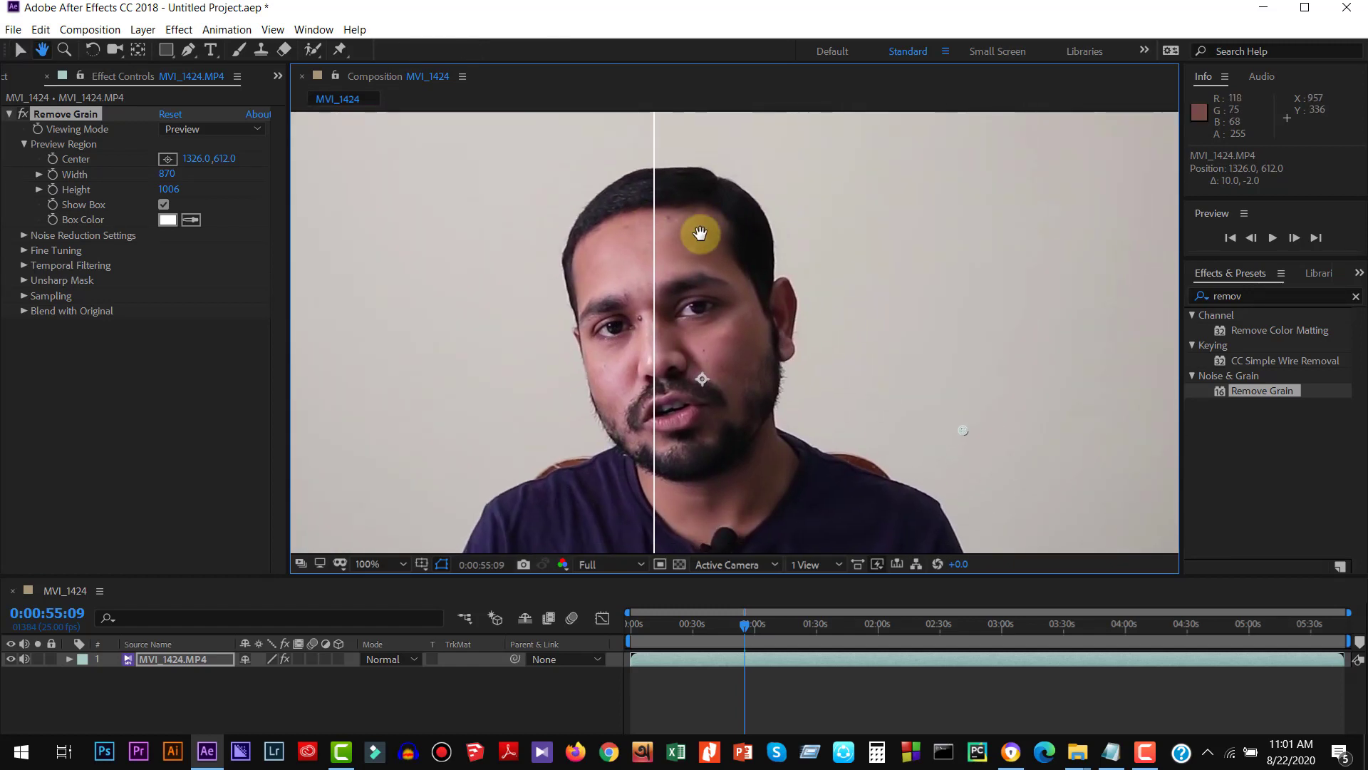
{"action": "key", "text": "v"}
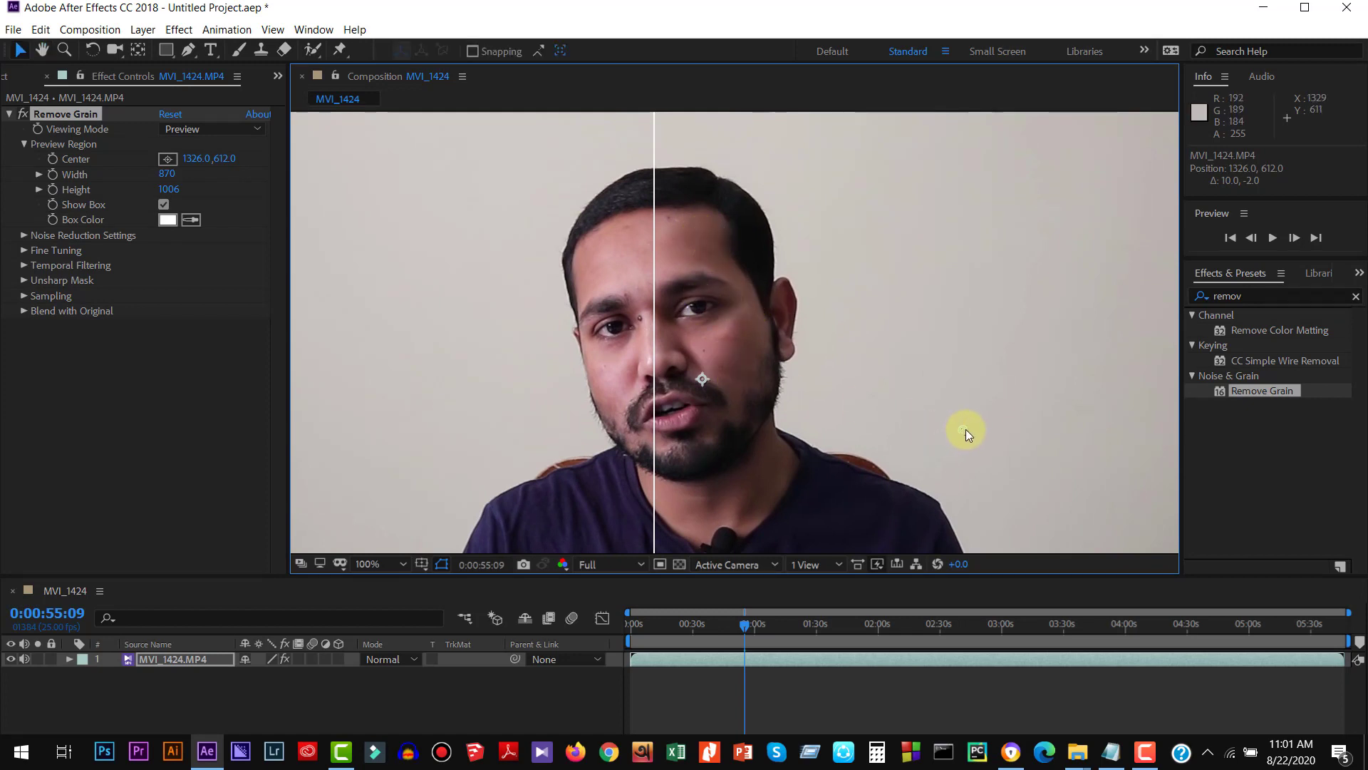
{"action": "left_click_drag", "start_coordinate": [961, 430], "coordinate": [947, 434]}
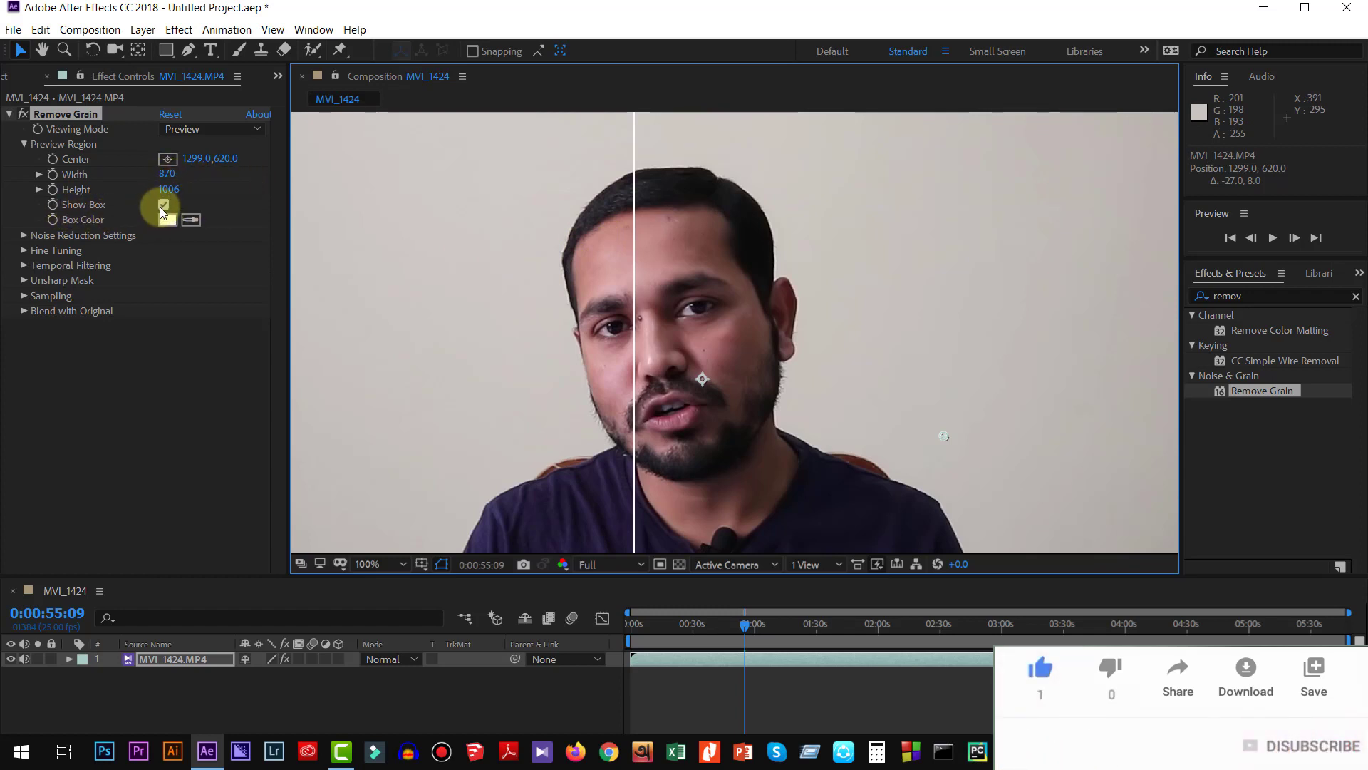
Step: Toggle Show Box off and back on, then expand Noise Reduction Settings
{"action": "left_click", "coordinate": [164, 204]}
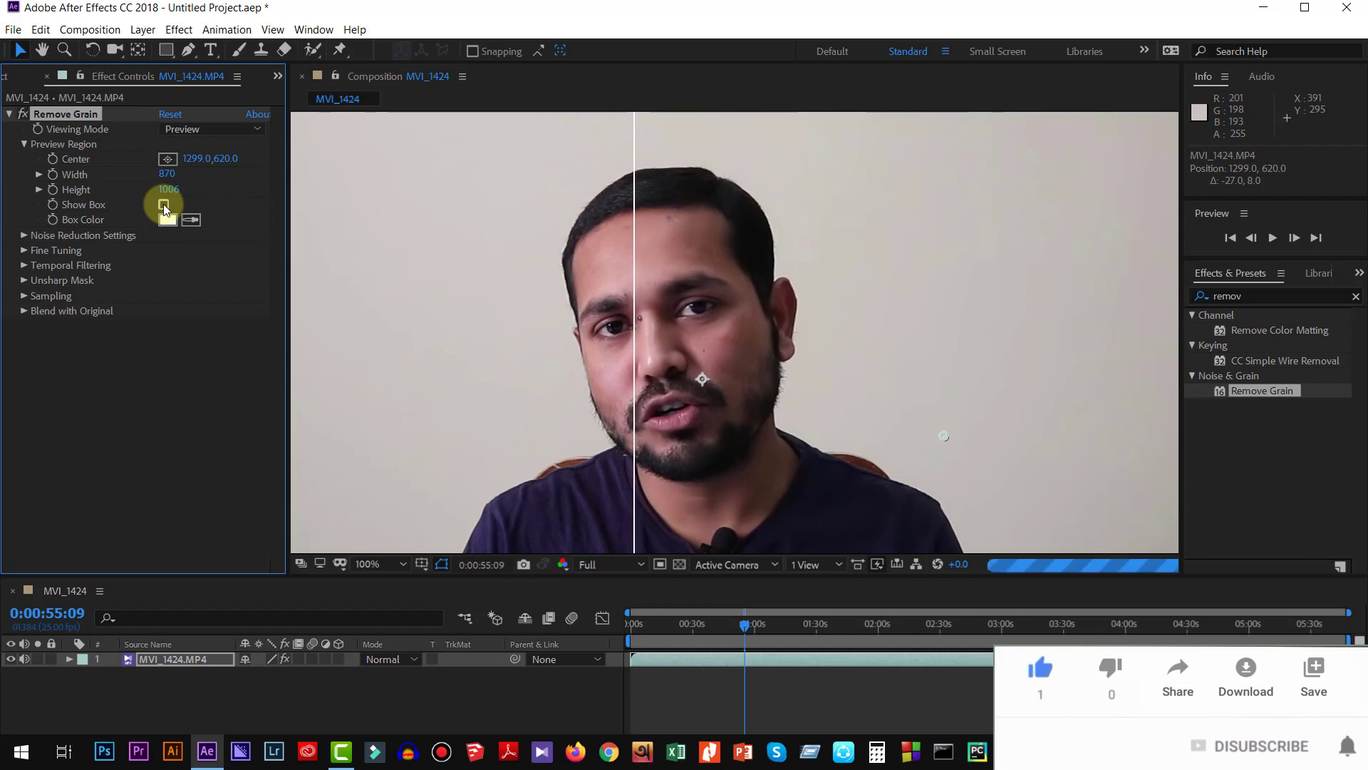
{"action": "left_click", "coordinate": [164, 204]}
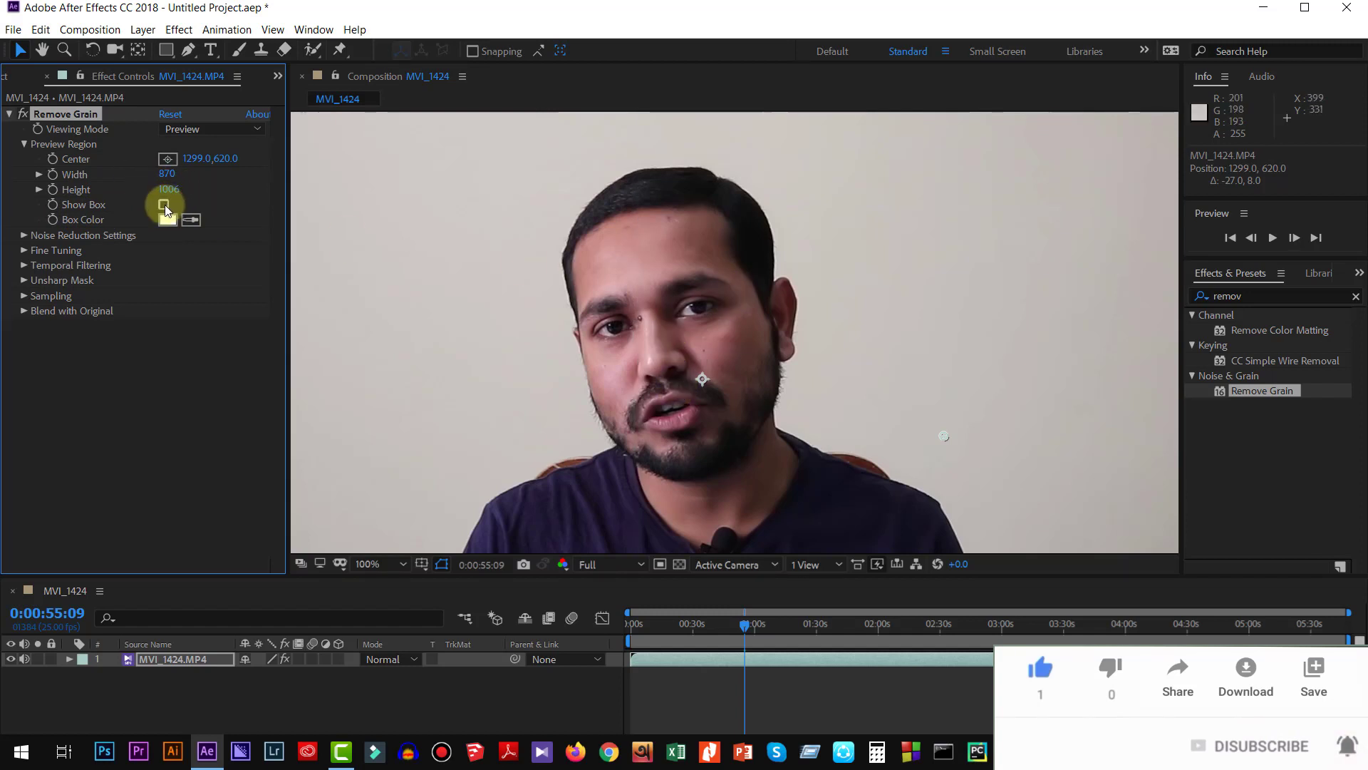
{"action": "left_click", "coordinate": [164, 204]}
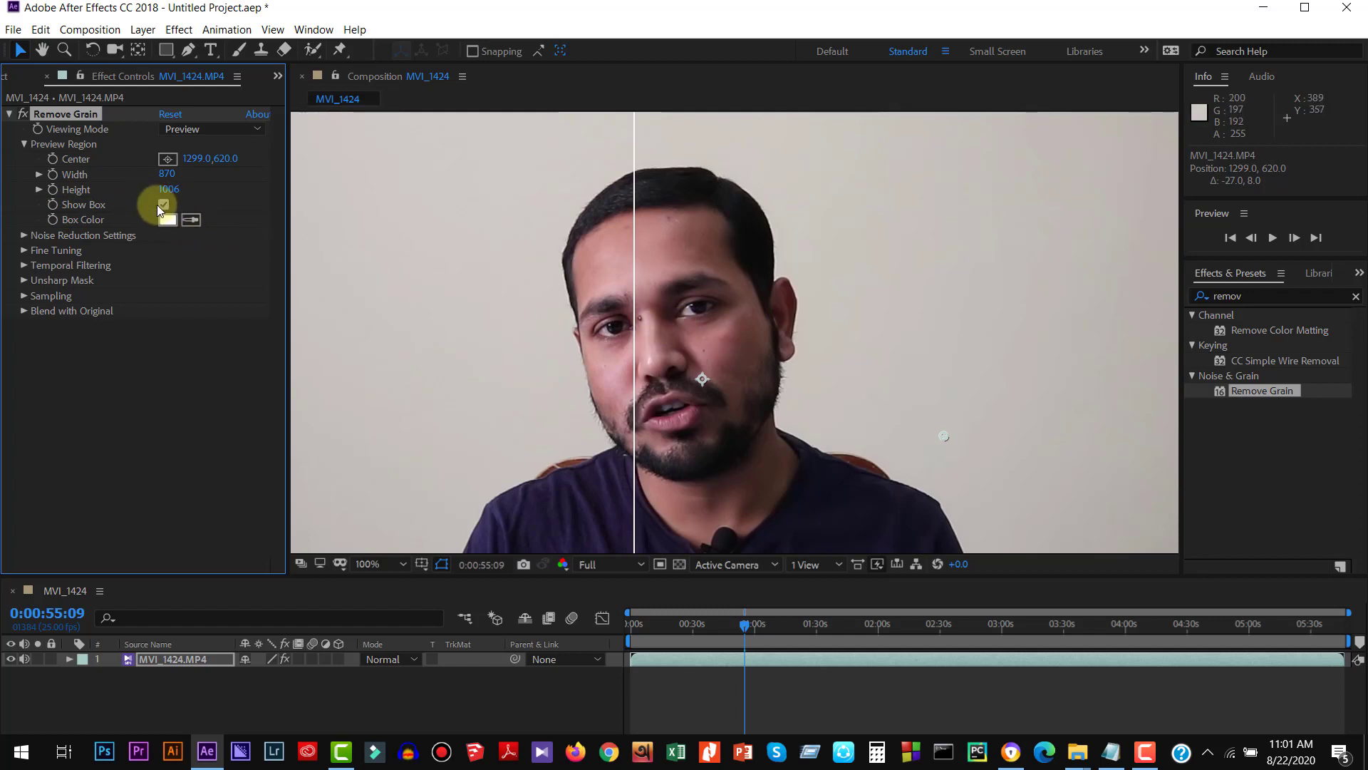
{"action": "left_click", "coordinate": [24, 235]}
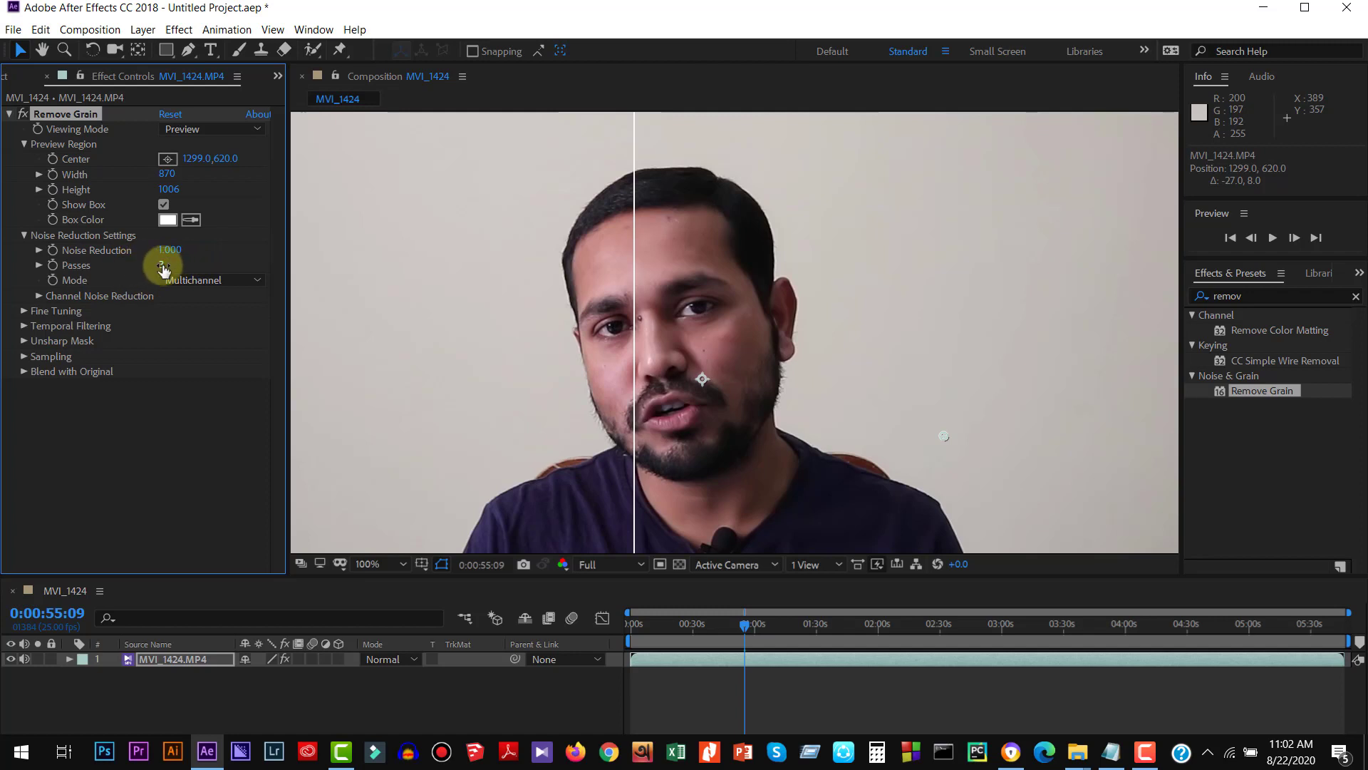
Step: Set Remove Grain Passes to 2 and leave Mode on Multichannel
{"action": "mouse_move", "coordinate": [163, 267]}
{"action": "left_mouse_down"}
{"action": "mouse_move", "coordinate": [137, 266]}
{"action": "mouse_move", "coordinate": [252, 278]}
{"action": "left_mouse_up"}
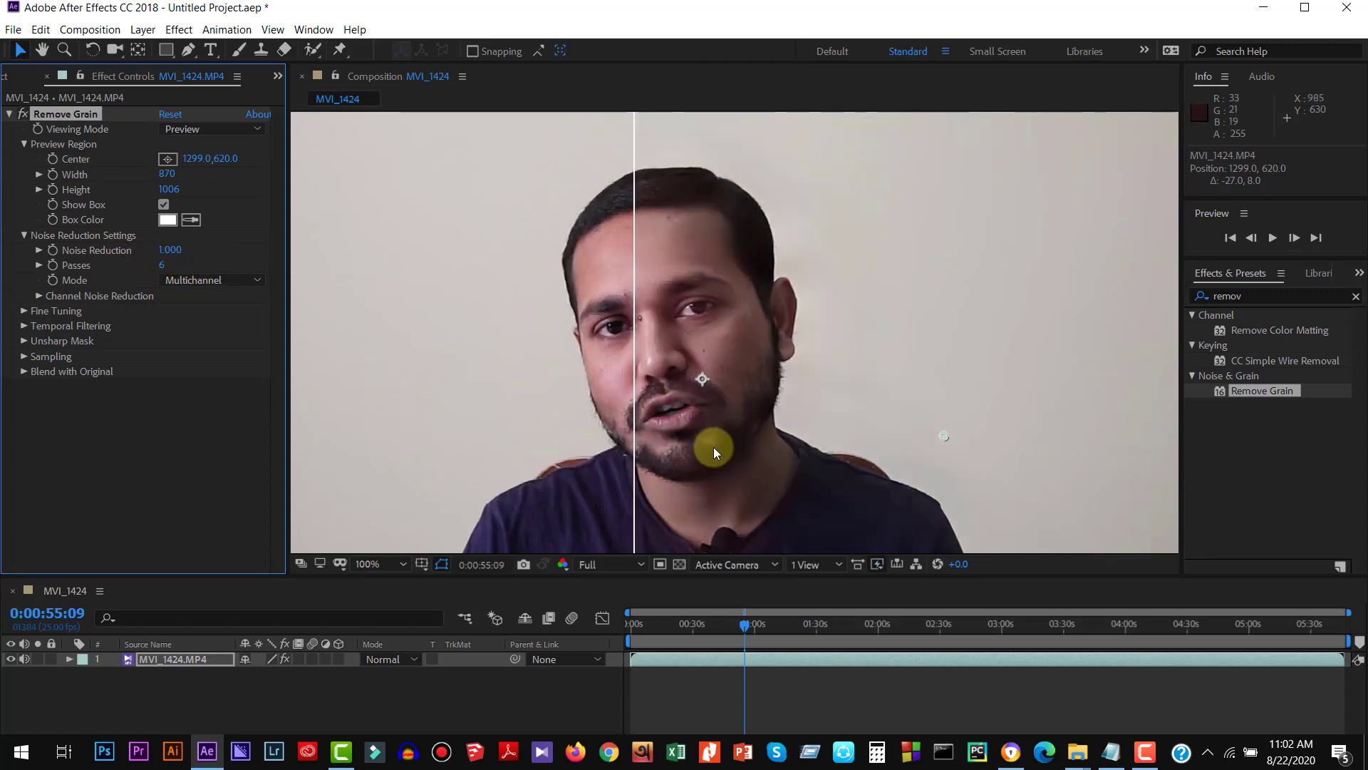
{"action": "left_click", "coordinate": [163, 264]}
{"action": "type", "text": "2"}
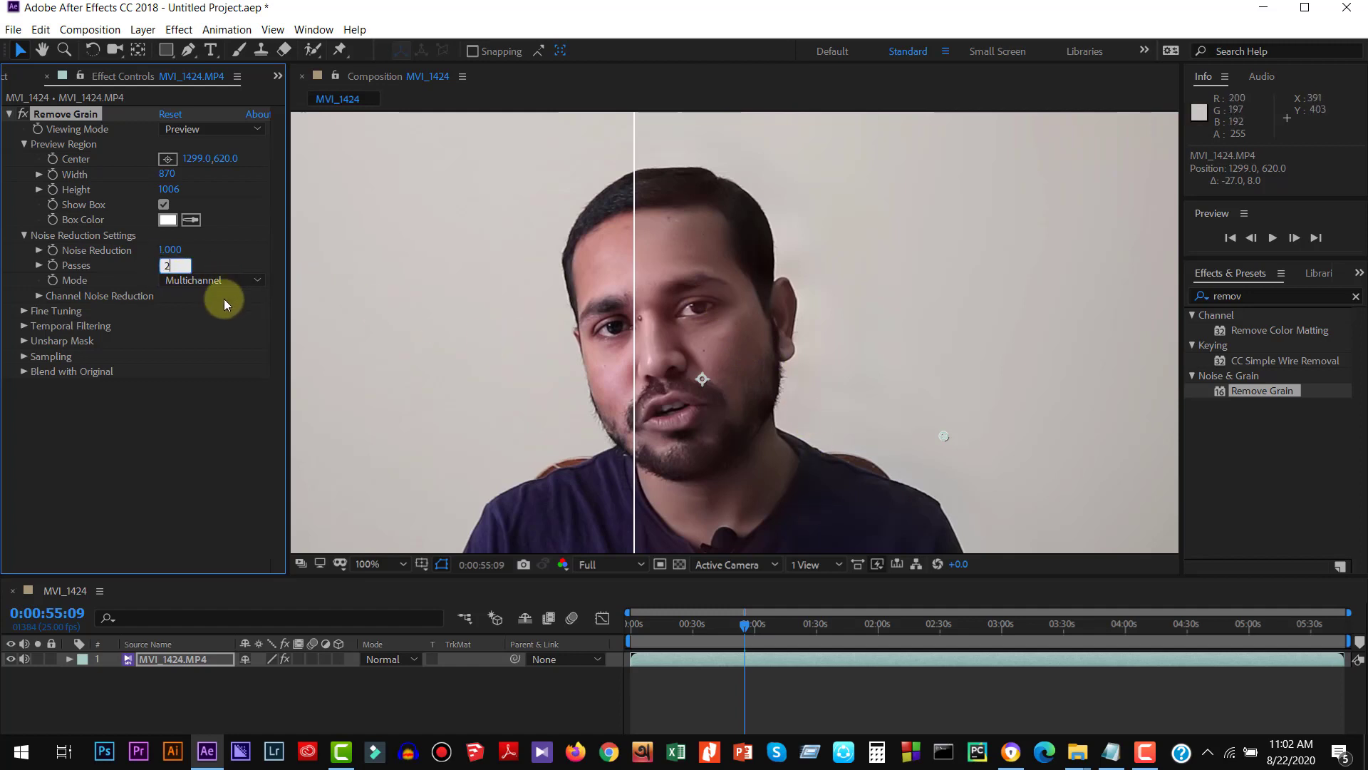
{"action": "left_click", "coordinate": [207, 416]}
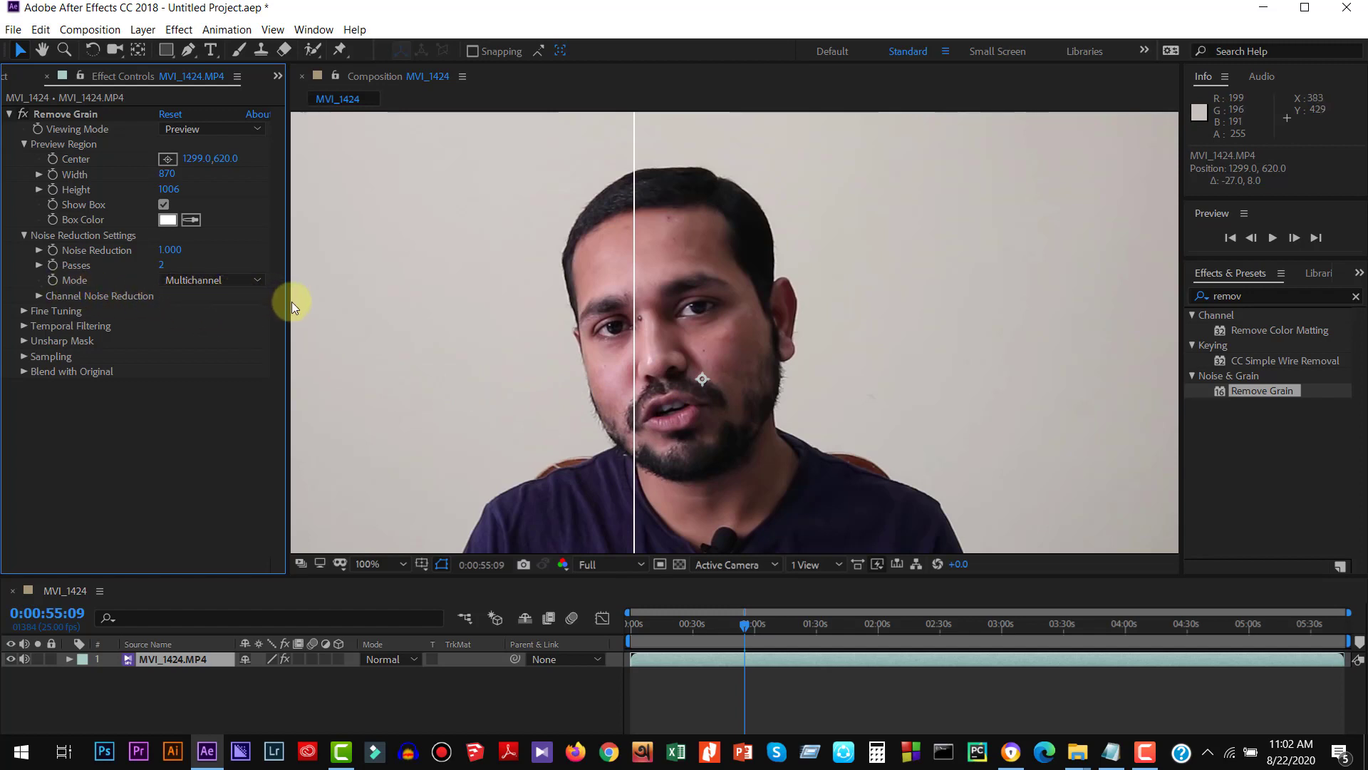
{"action": "left_click", "coordinate": [246, 280]}
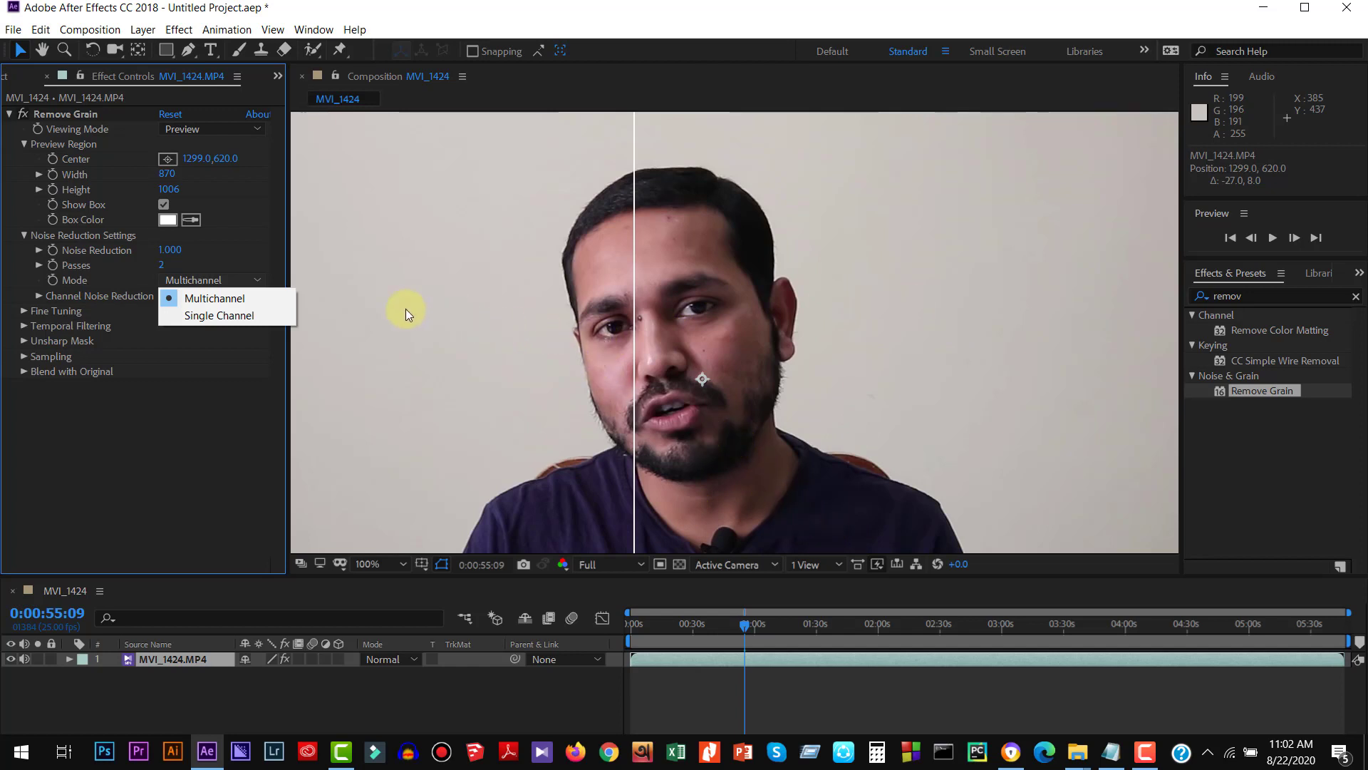
{"action": "left_click", "coordinate": [220, 449]}
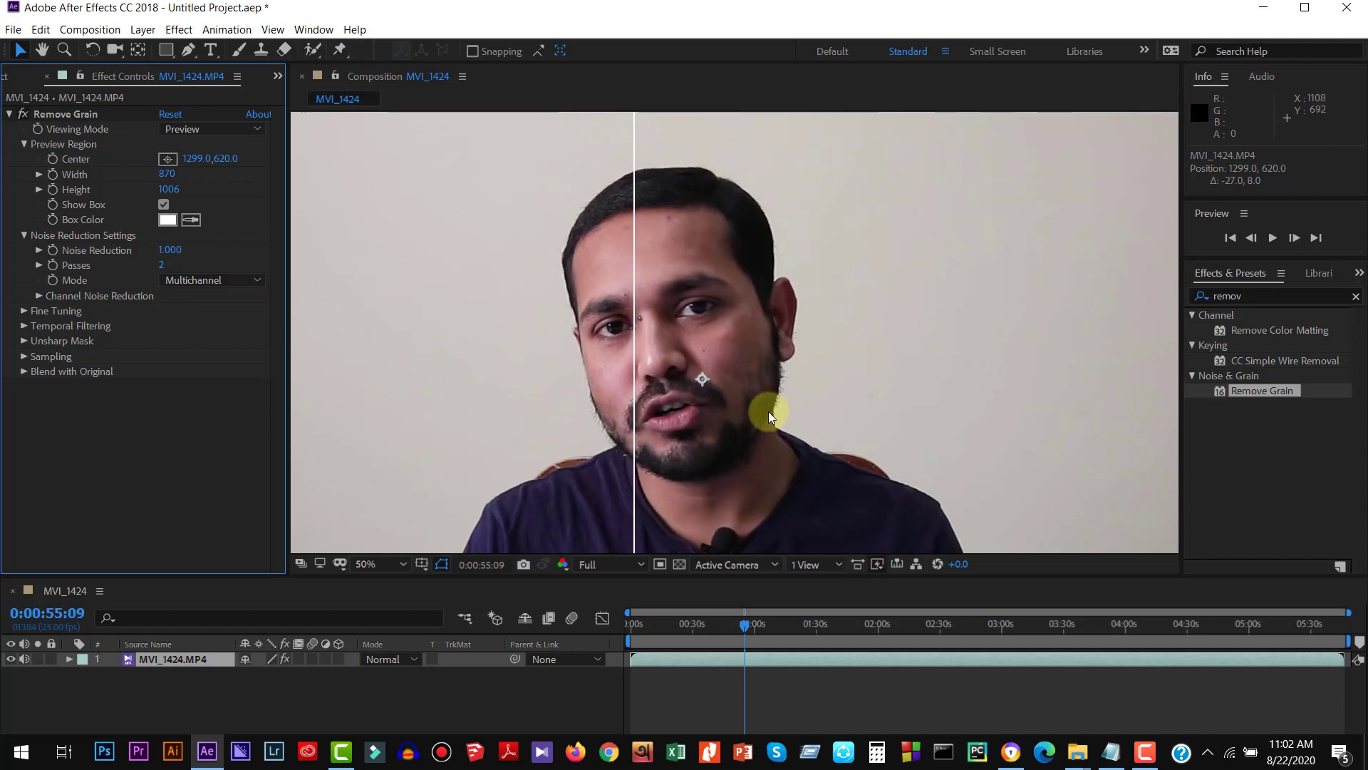
Step: Zoom to 200% on the shirt area and raise Noise Reduction from 1.000 to 1.330
{"action": "scroll", "coordinate": [768, 411], "scroll_direction": "down", "scroll_amount": 1}
{"action": "scroll", "coordinate": [717, 489], "scroll_direction": "up", "scroll_amount": 2}
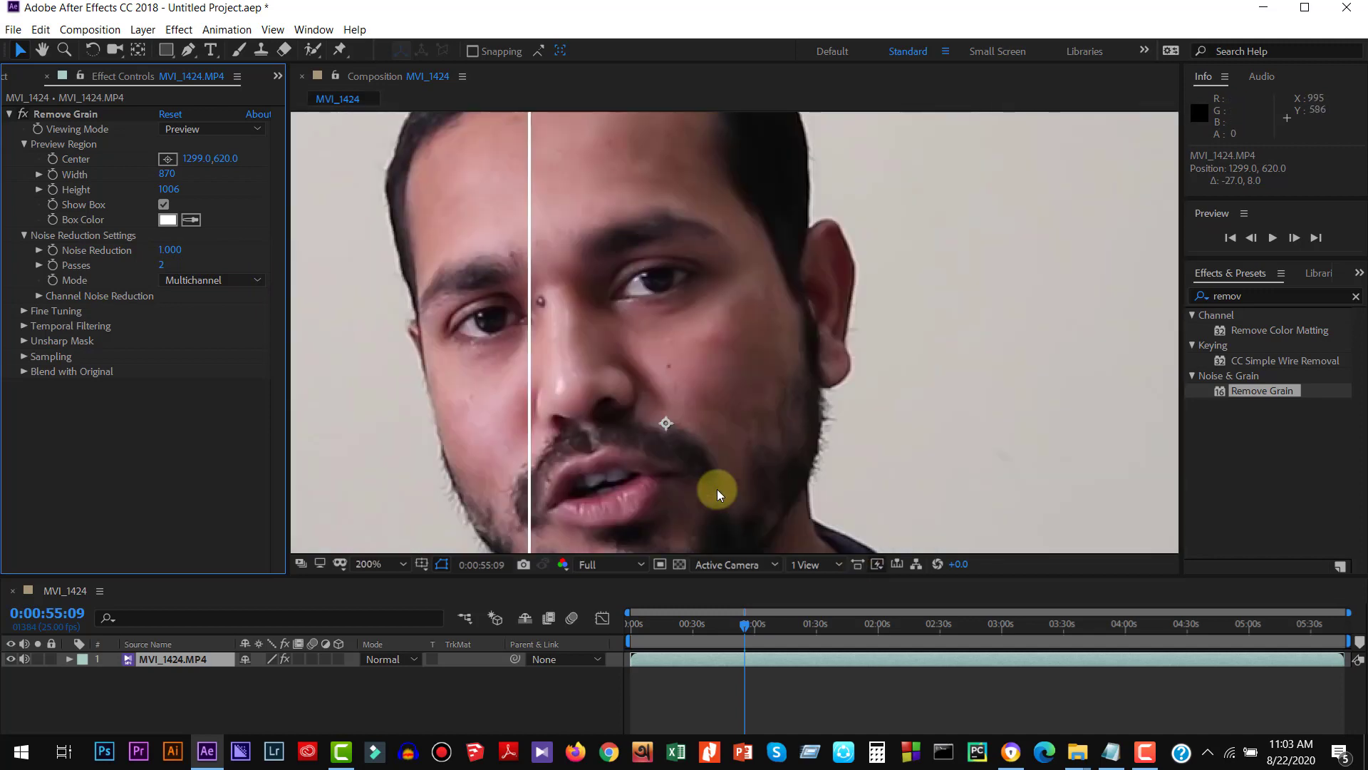
{"action": "key", "text": "h"}
{"action": "left_click_drag", "start_coordinate": [717, 511], "coordinate": [870, 248]}
{"action": "scroll", "coordinate": [871, 248], "scroll_direction": "down", "scroll_amount": 2}
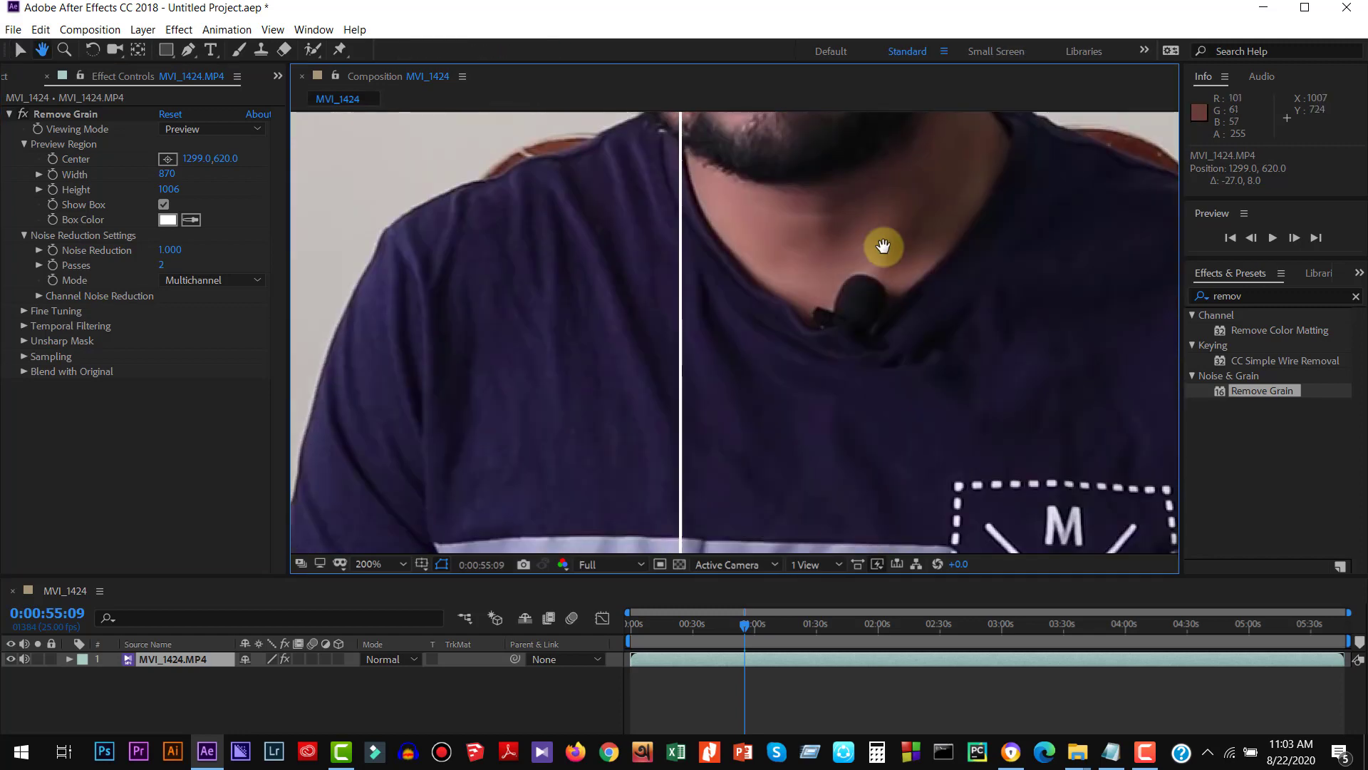
{"action": "key", "text": "v"}
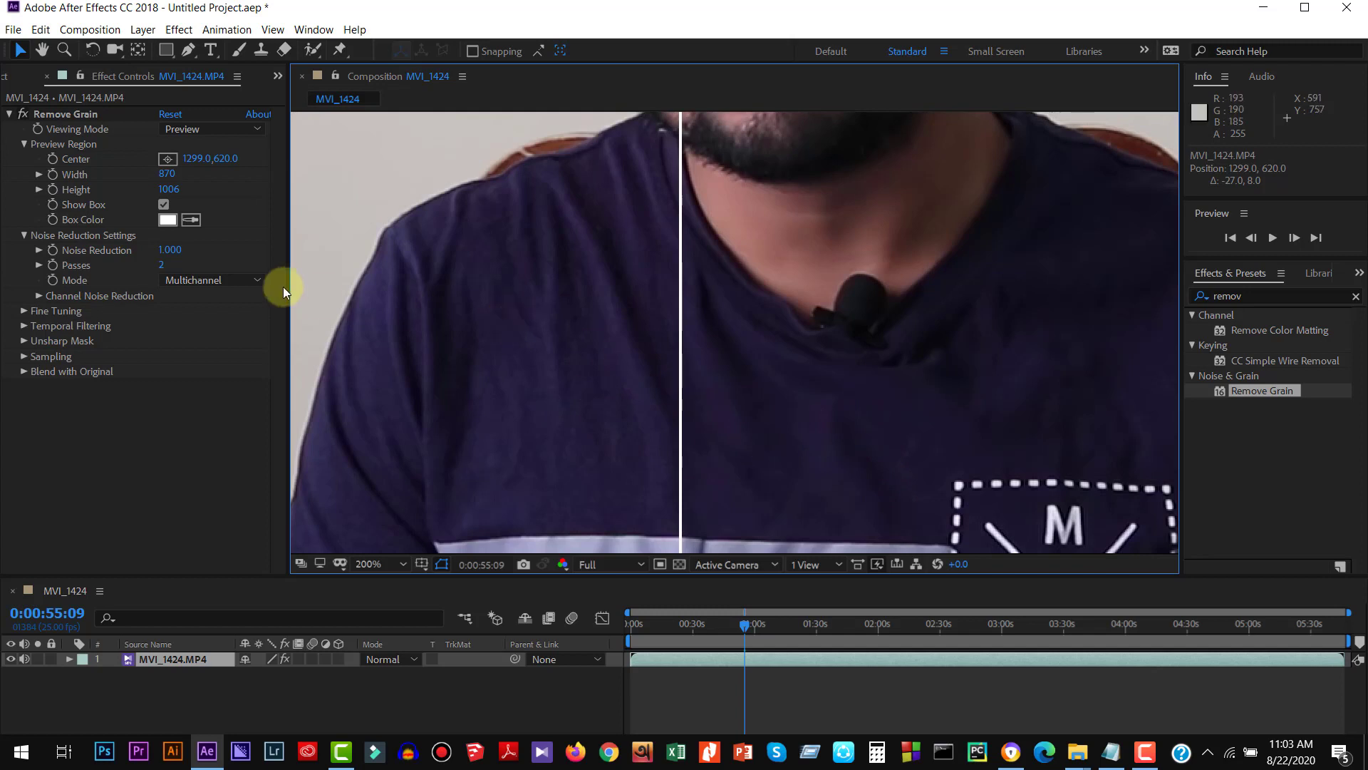
{"action": "left_click_drag", "start_coordinate": [165, 259], "coordinate": [175, 249]}
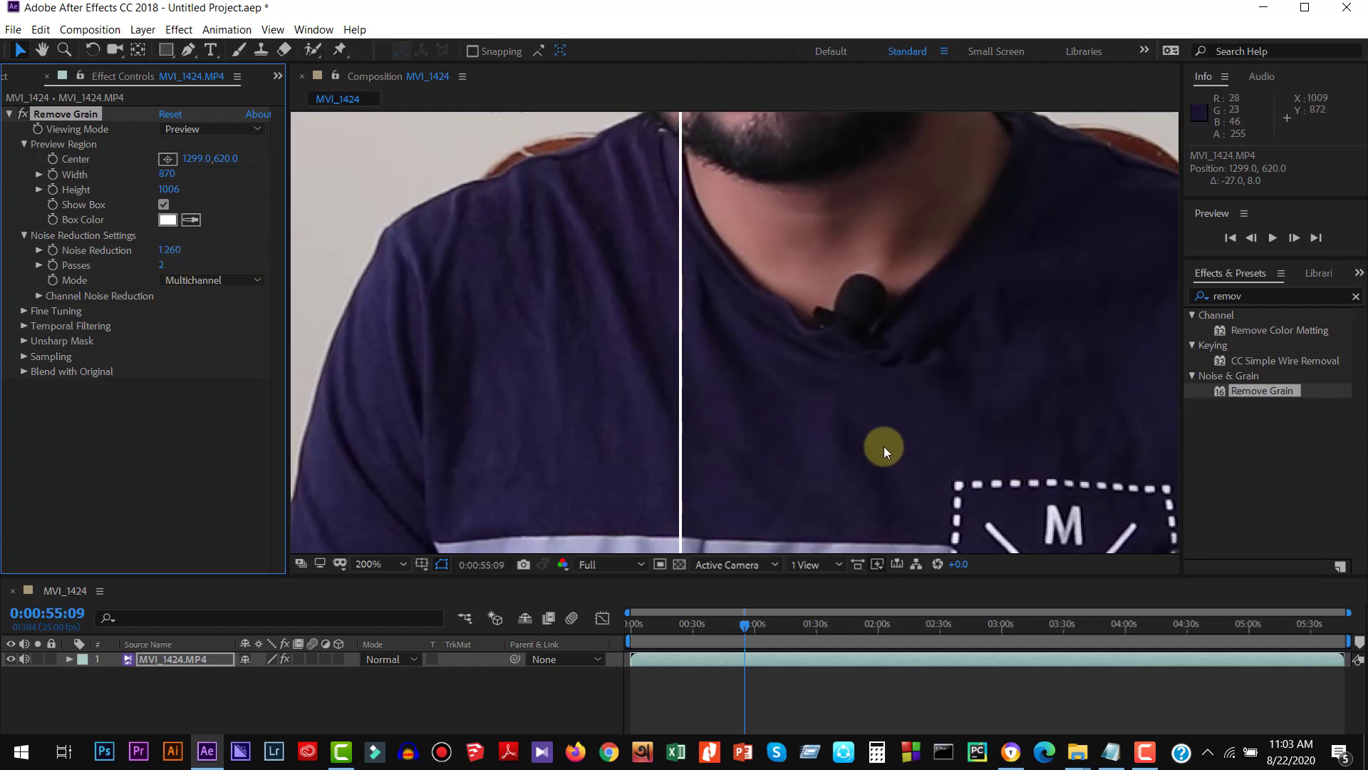
{"action": "left_click_drag", "start_coordinate": [171, 254], "coordinate": [181, 252]}
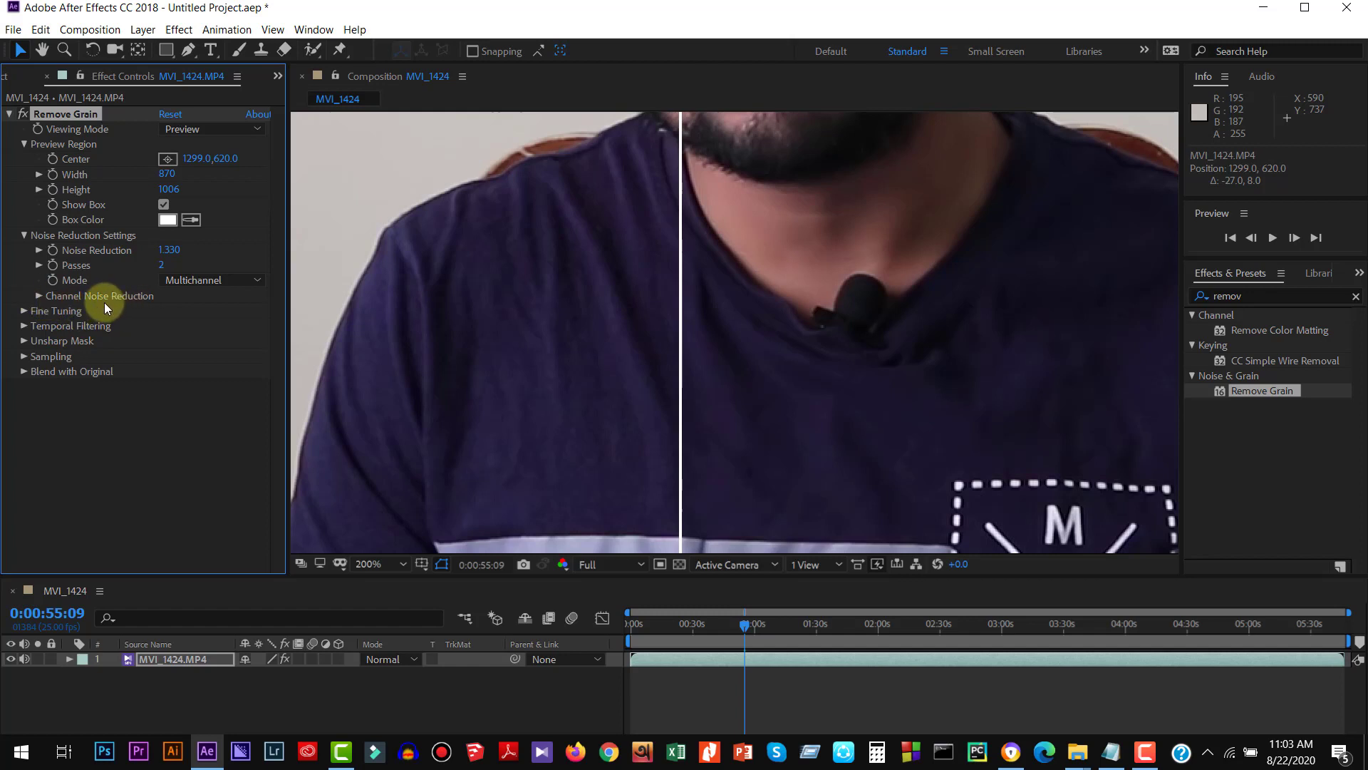
Step: Expand Fine Tuning (Chroma Suppression 1.000, Texture 0.100) and keep Show Channel on RGB
{"action": "left_click", "coordinate": [22, 313]}
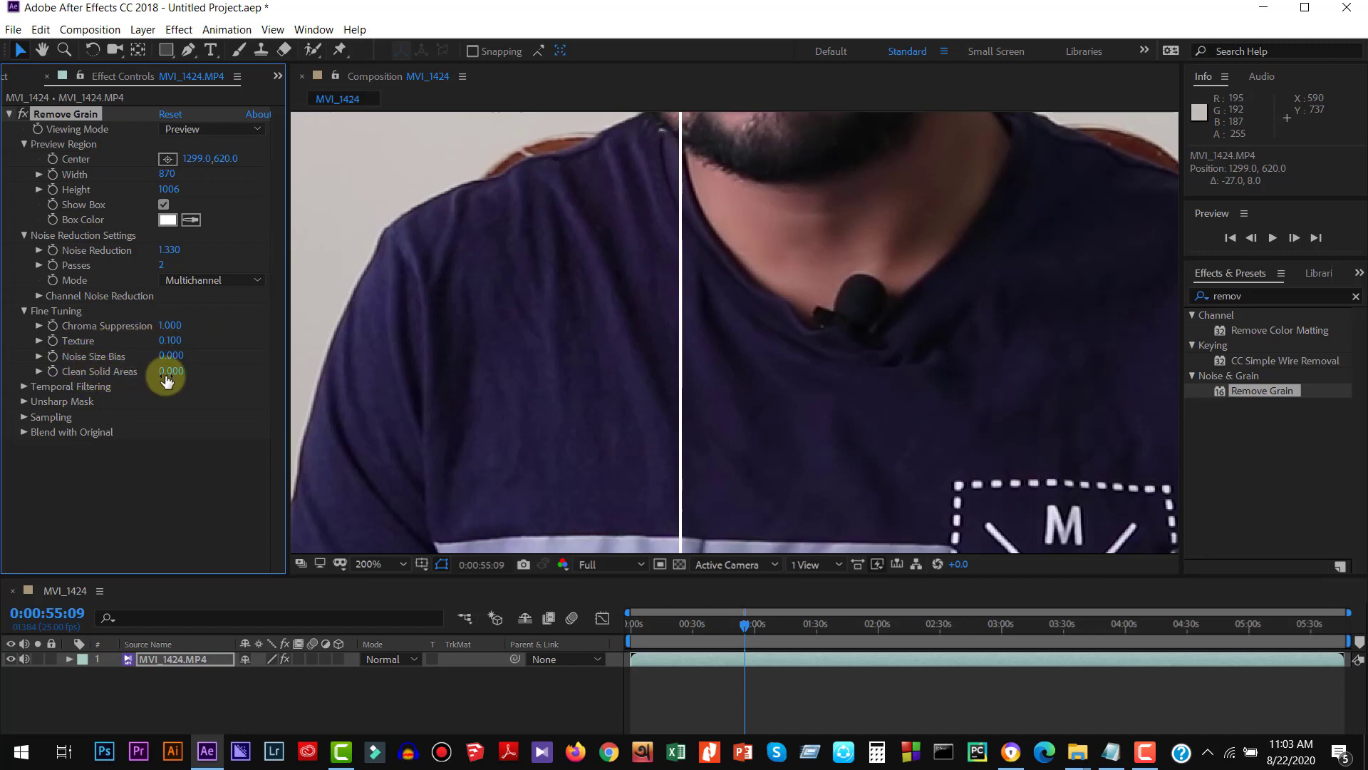
{"action": "scroll", "coordinate": [779, 401], "scroll_direction": "down", "scroll_amount": 1}
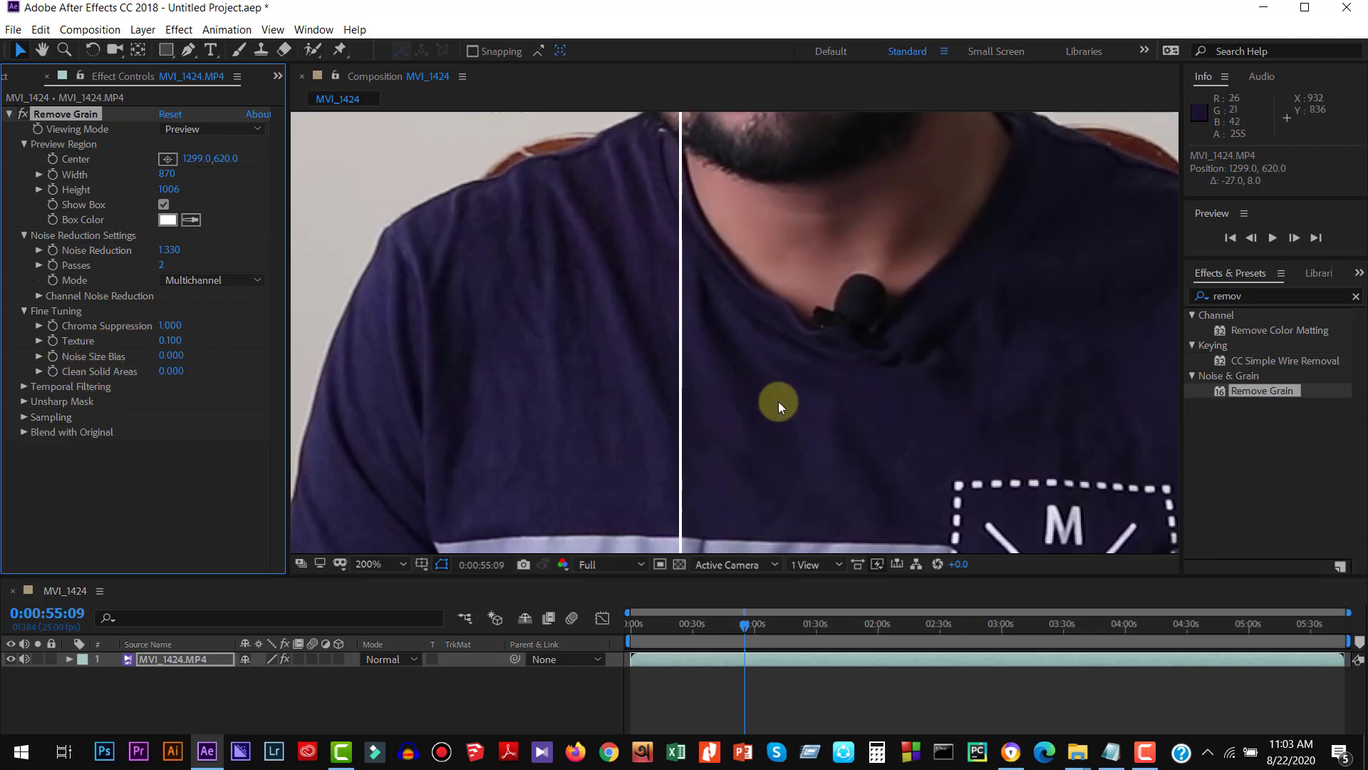
{"action": "scroll", "coordinate": [778, 401], "scroll_direction": "up", "scroll_amount": 1}
{"action": "scroll", "coordinate": [778, 400], "scroll_direction": "down", "scroll_amount": 1}
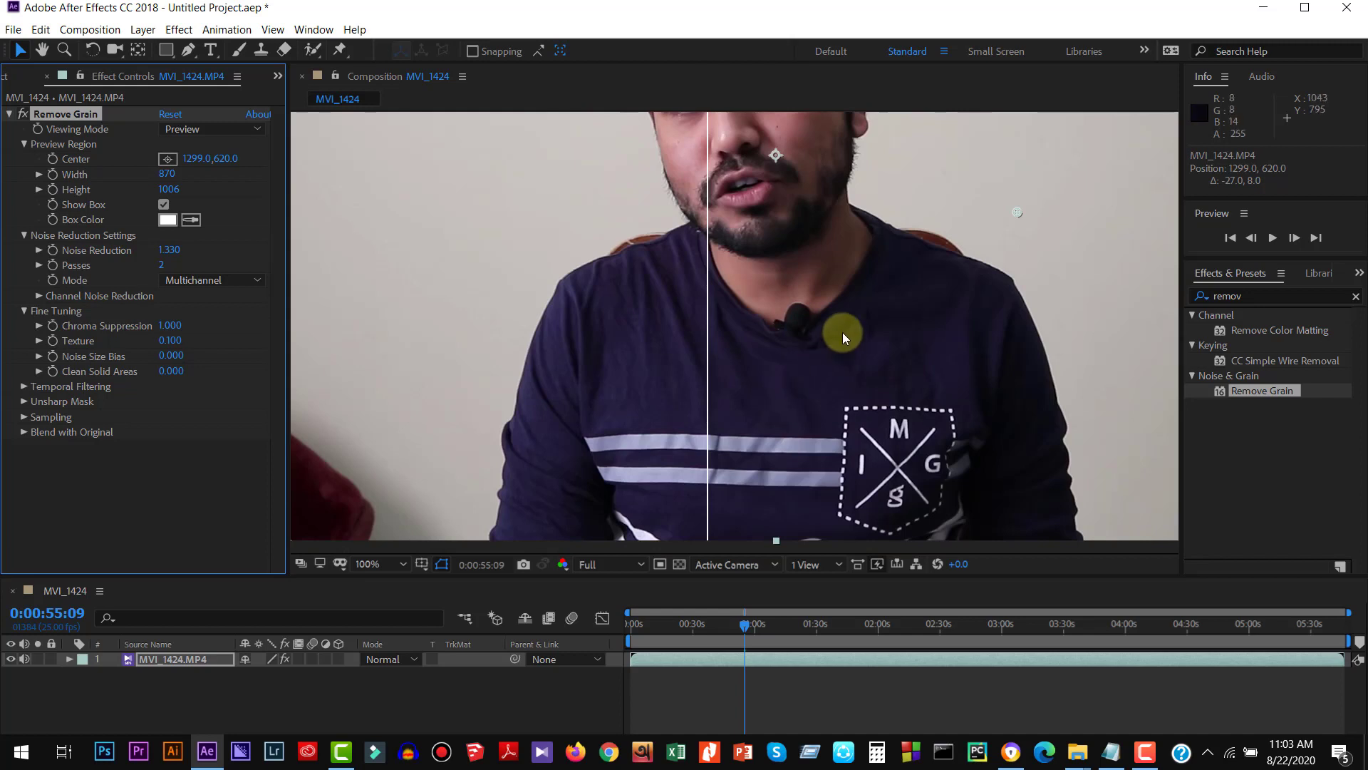
{"action": "scroll", "coordinate": [842, 332], "scroll_direction": "up", "scroll_amount": 3}
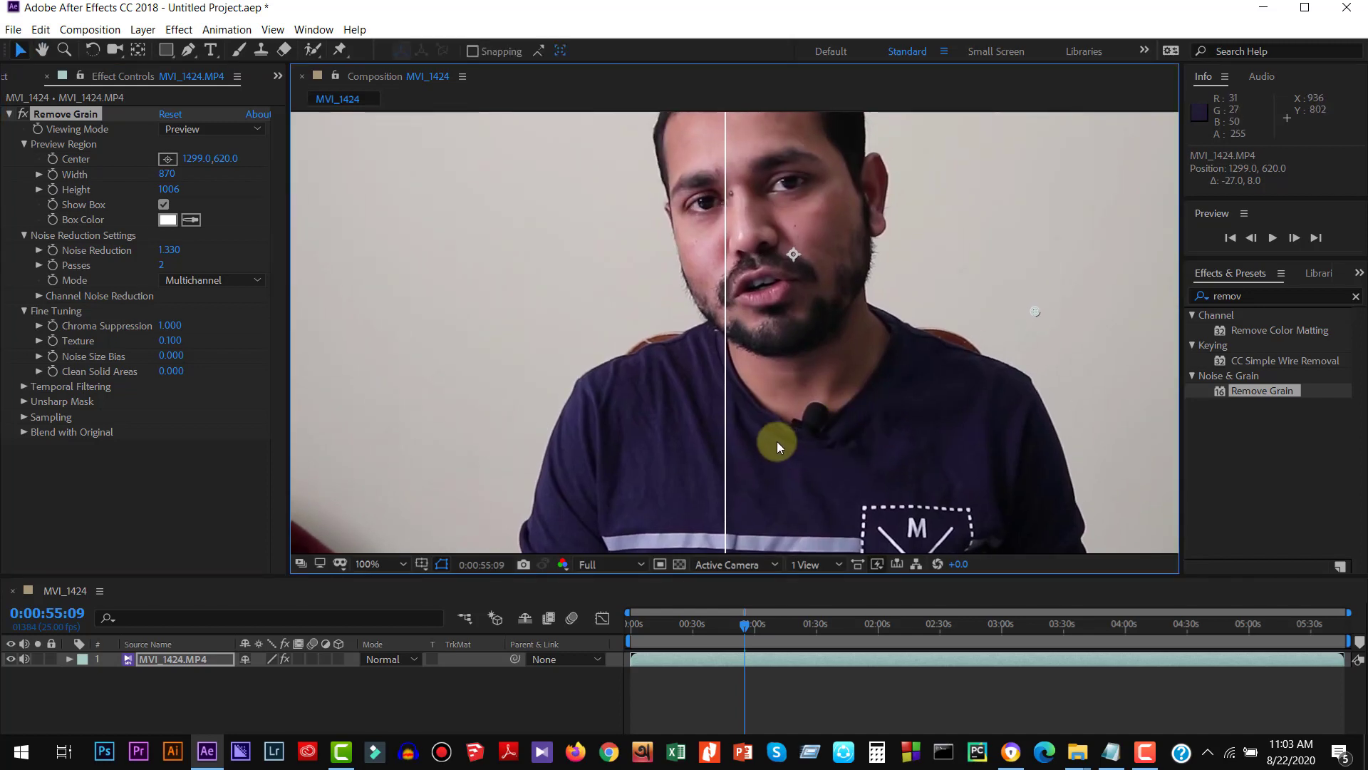
{"action": "left_click", "coordinate": [567, 565]}
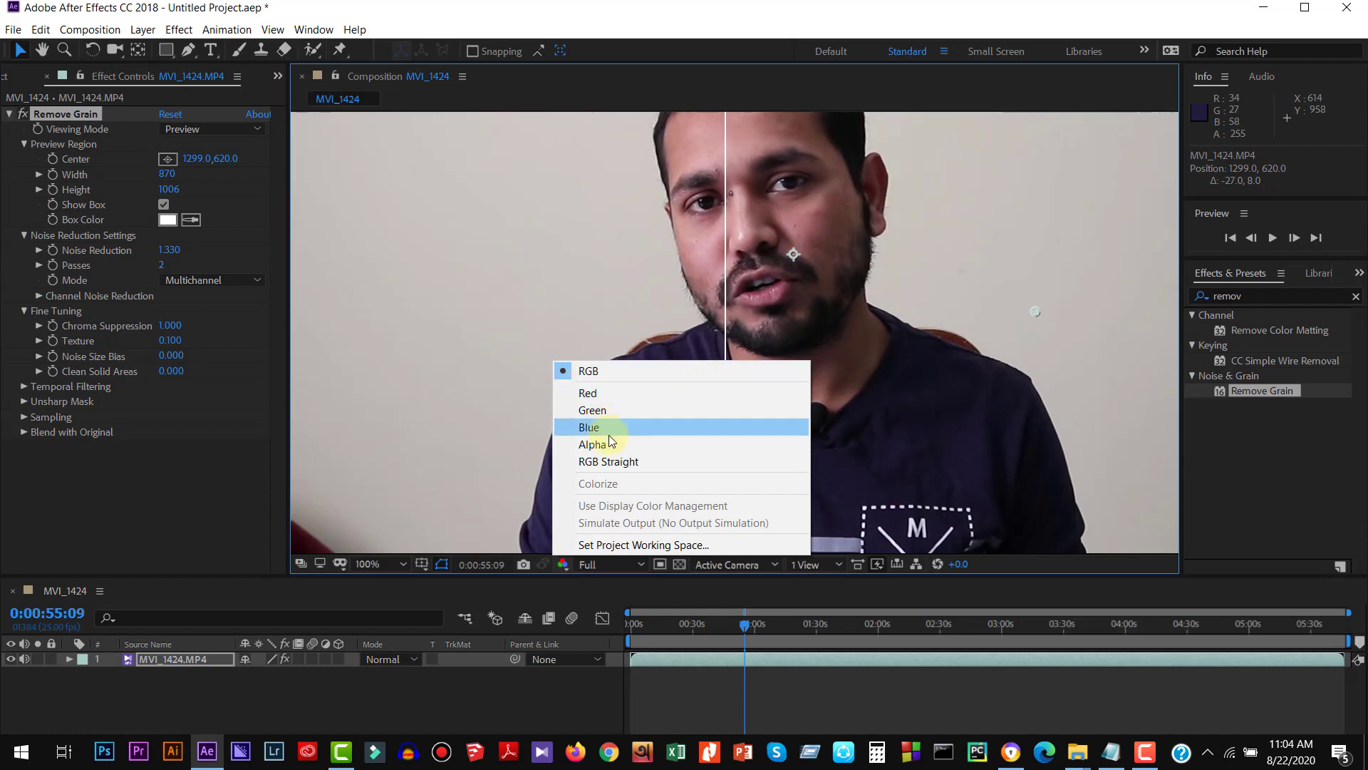
{"action": "left_click", "coordinate": [561, 568]}
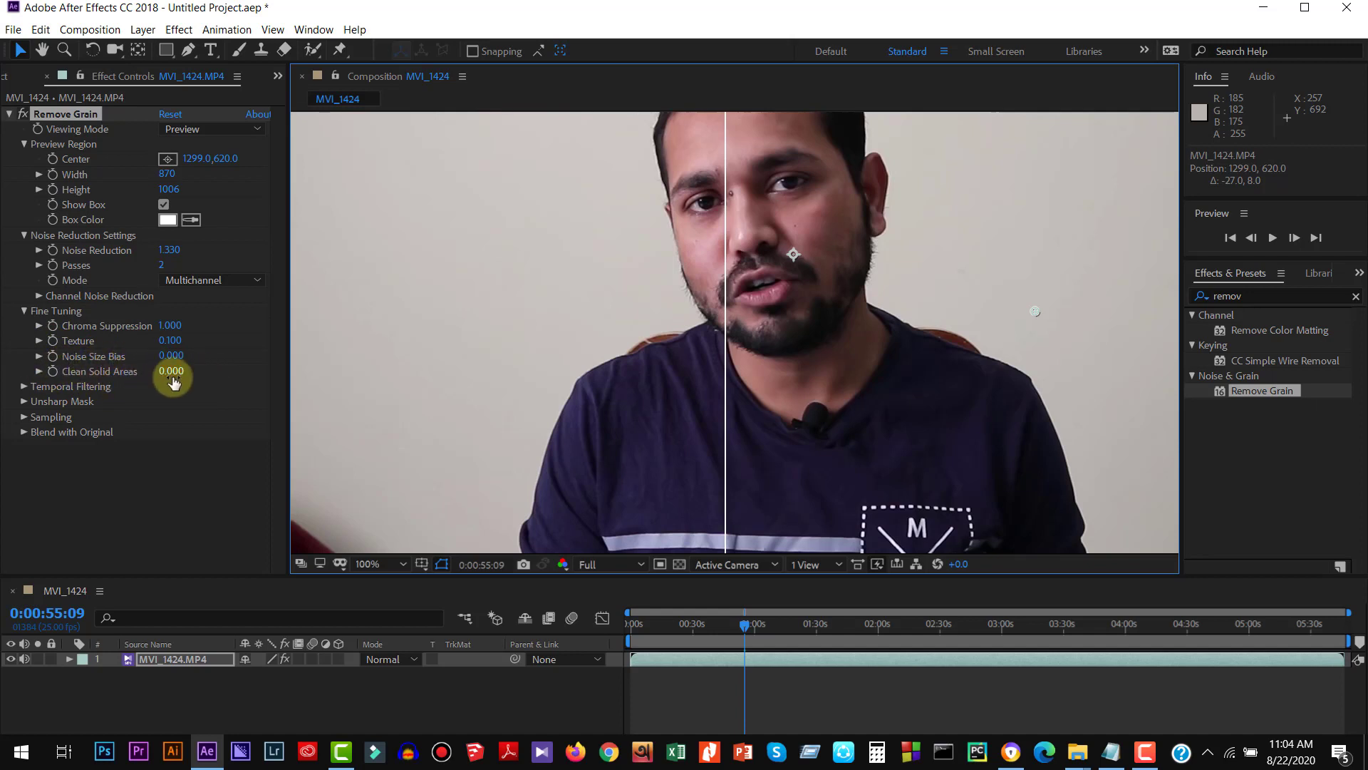
Step: Expand Temporal Filtering, leaving it disabled, and briefly open the Sampling group
{"action": "left_click", "coordinate": [24, 387]}
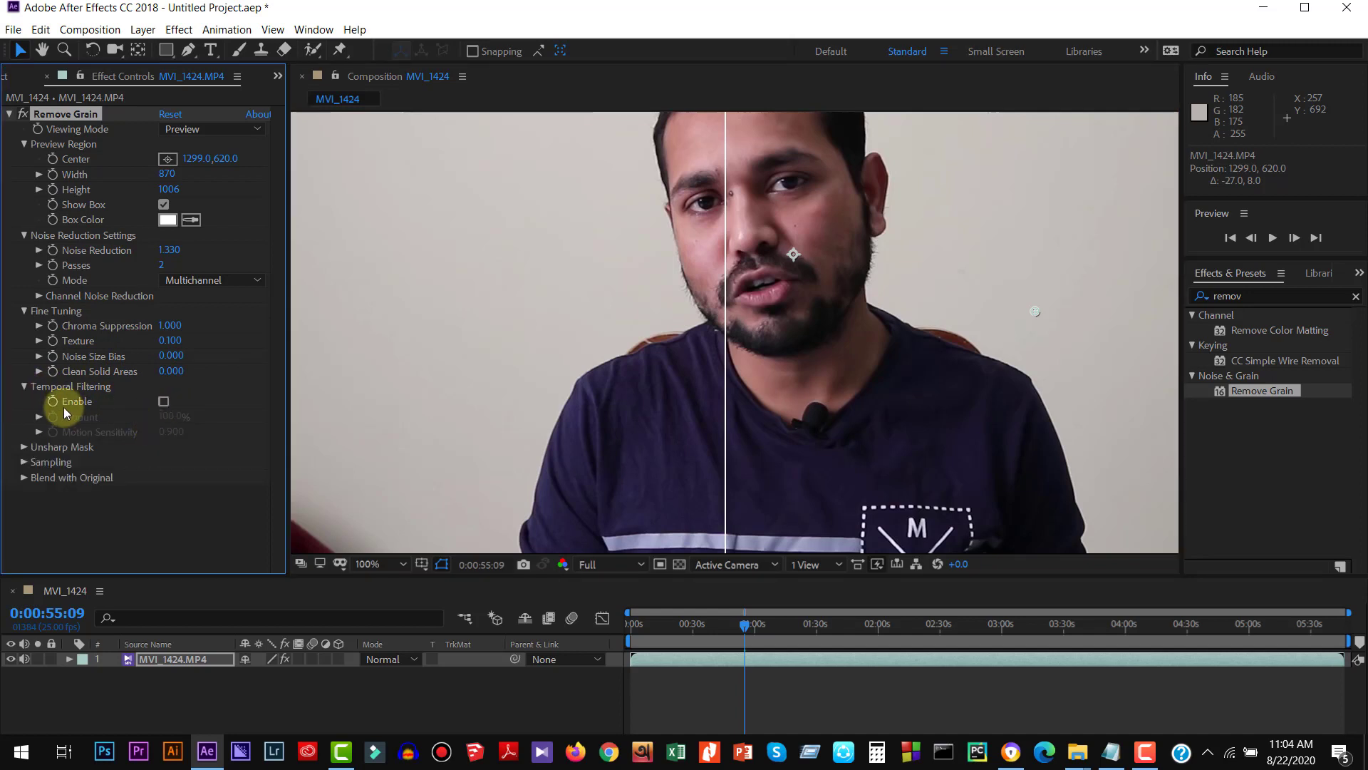
{"action": "left_click", "coordinate": [24, 462]}
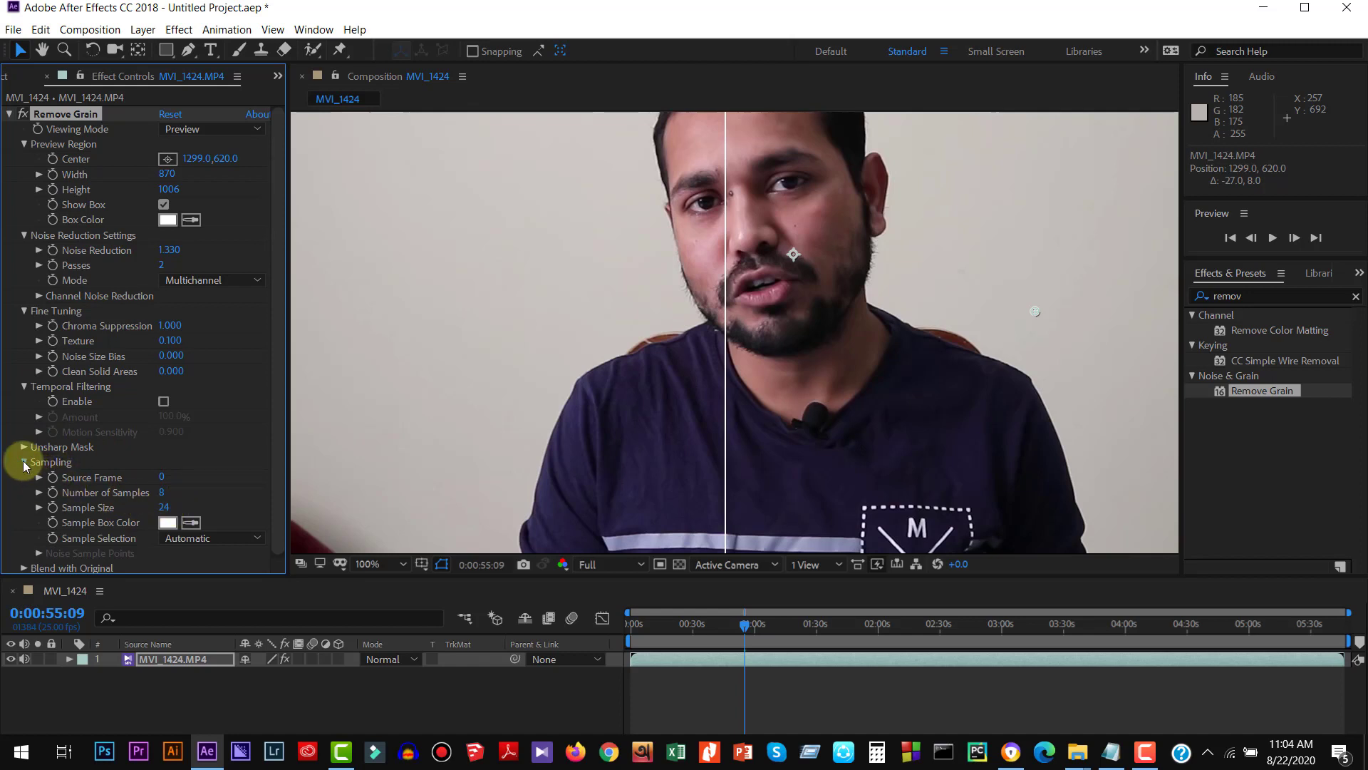
{"action": "left_click", "coordinate": [25, 462]}
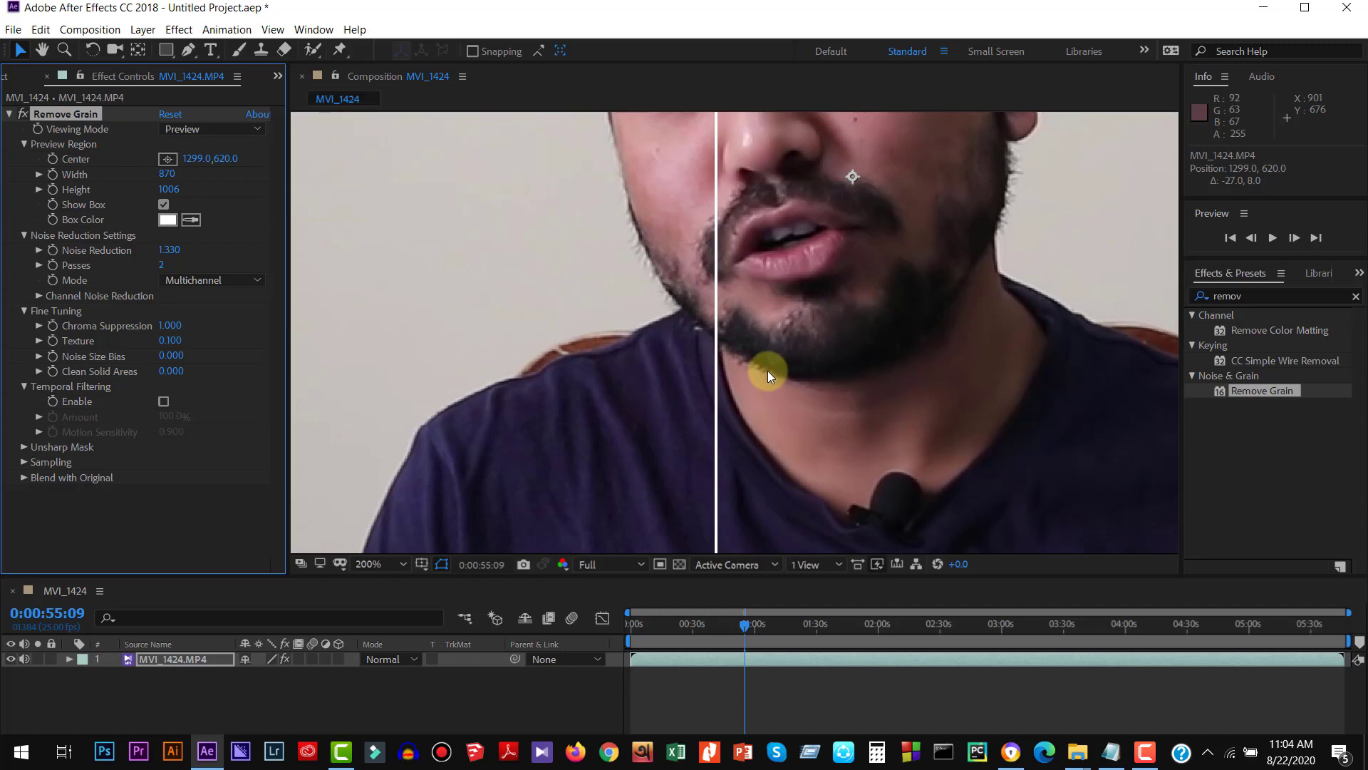
{"action": "key", "text": "comma"}
{"action": "key", "text": "comma"}
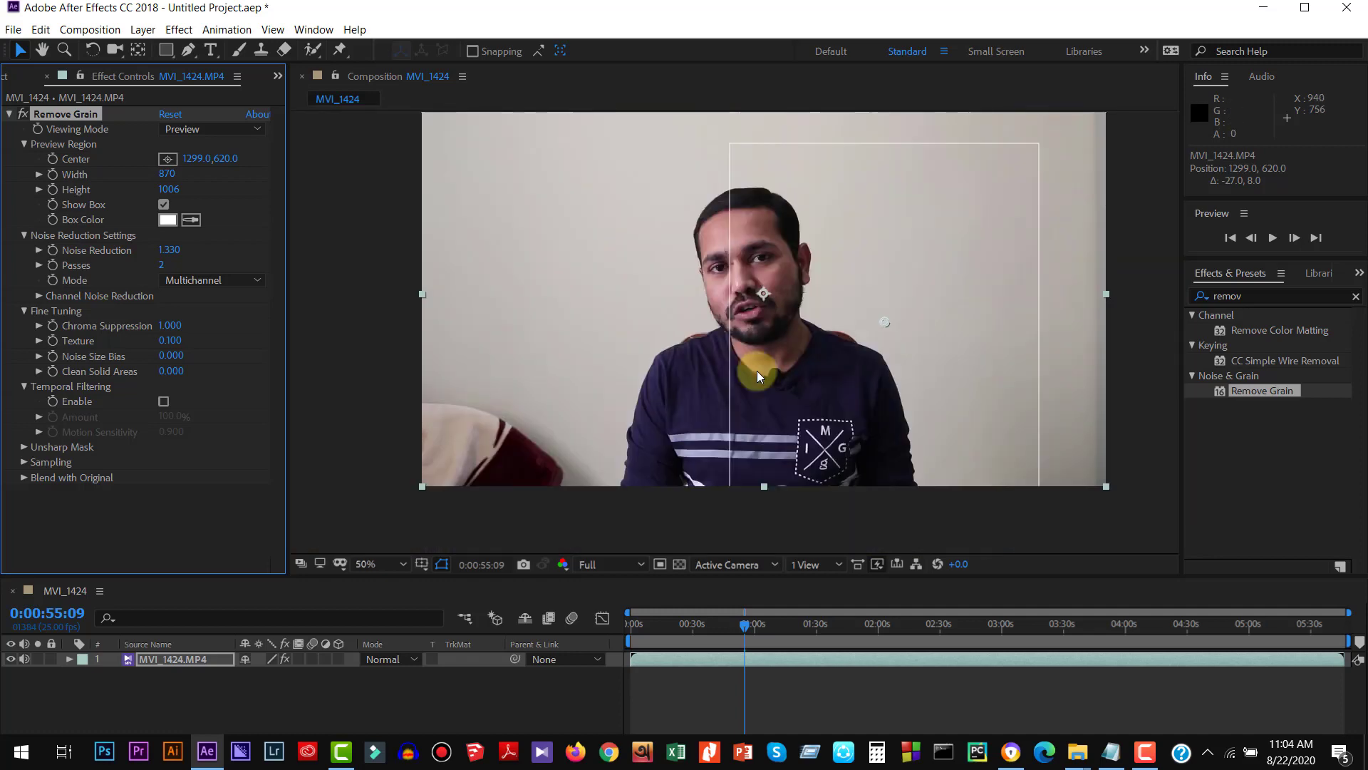
{"action": "key", "text": "period"}
{"action": "key", "text": "h"}
{"action": "left_click_drag", "start_coordinate": [764, 353], "coordinate": [831, 401]}
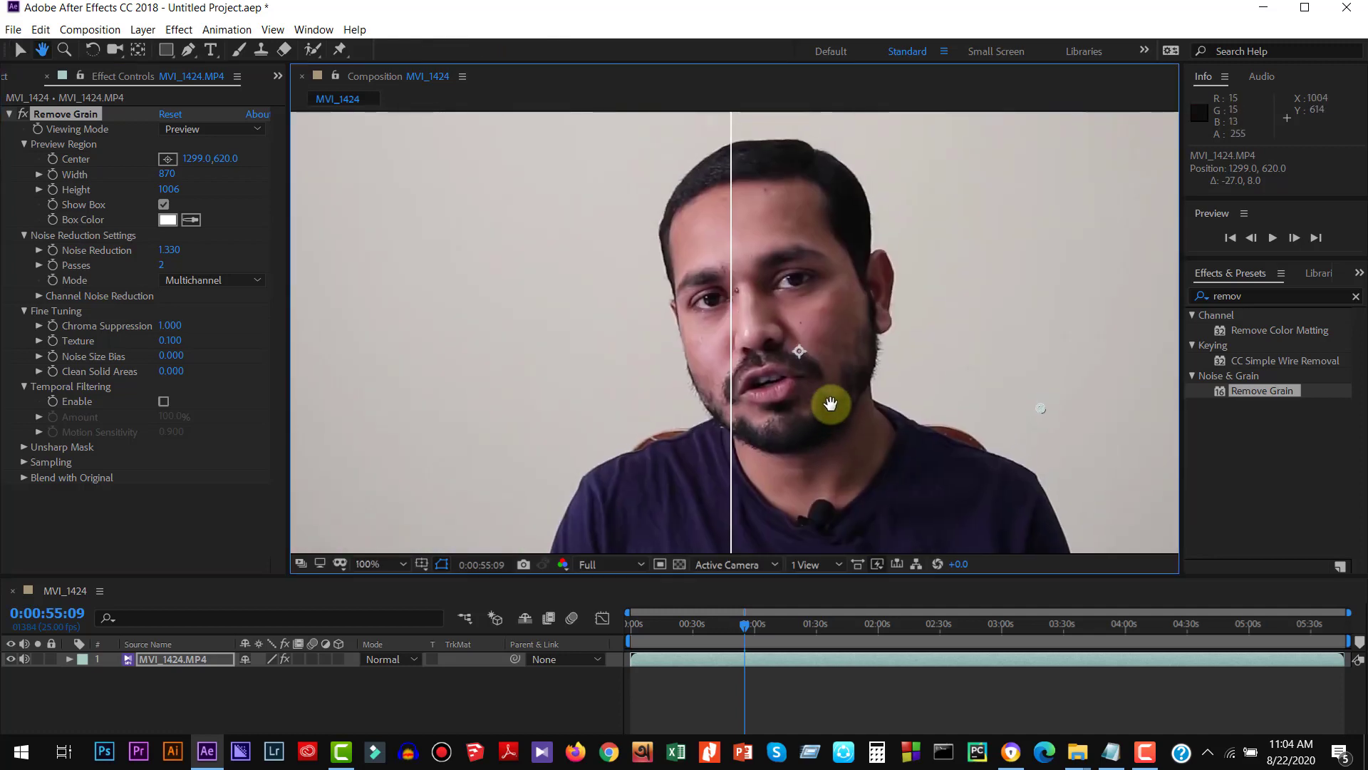
{"action": "key", "text": "v"}
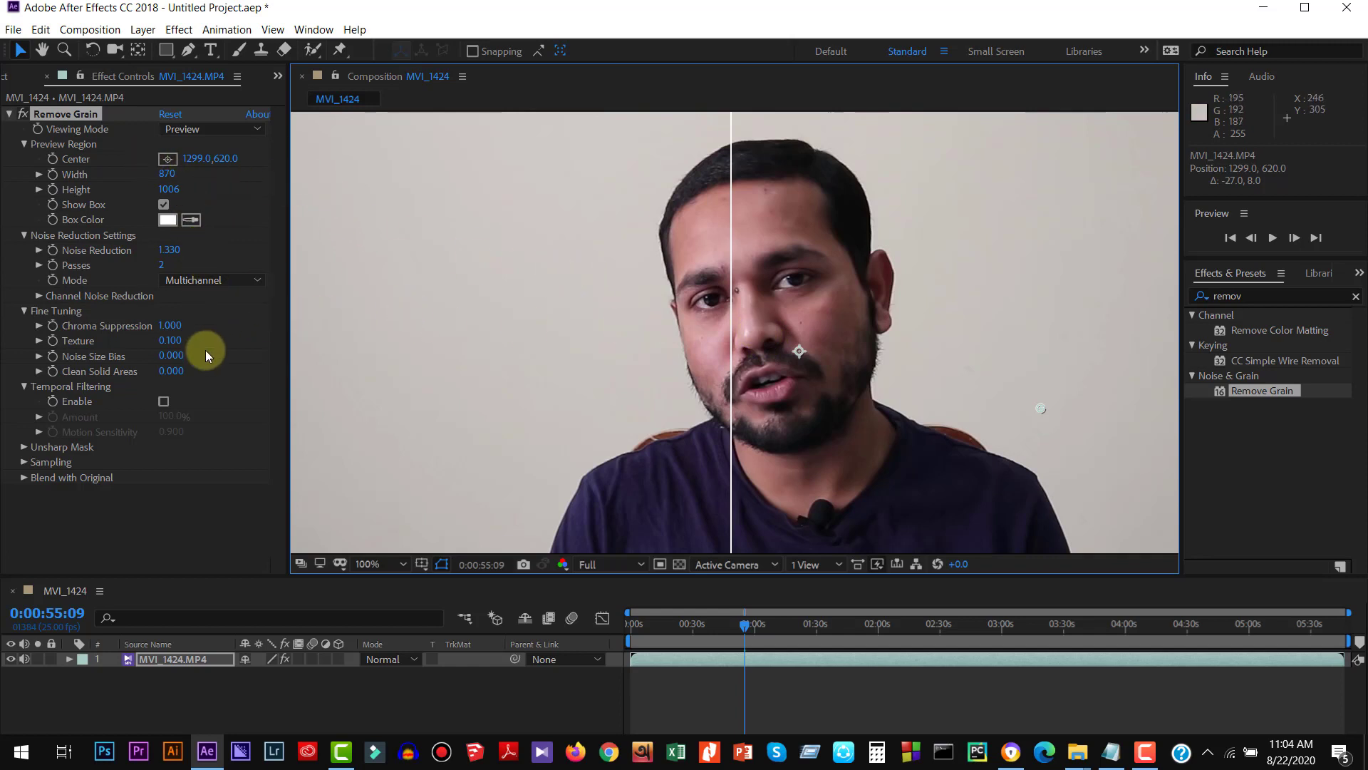
{"action": "left_click", "coordinate": [400, 565]}
{"action": "left_click", "coordinate": [390, 246]}
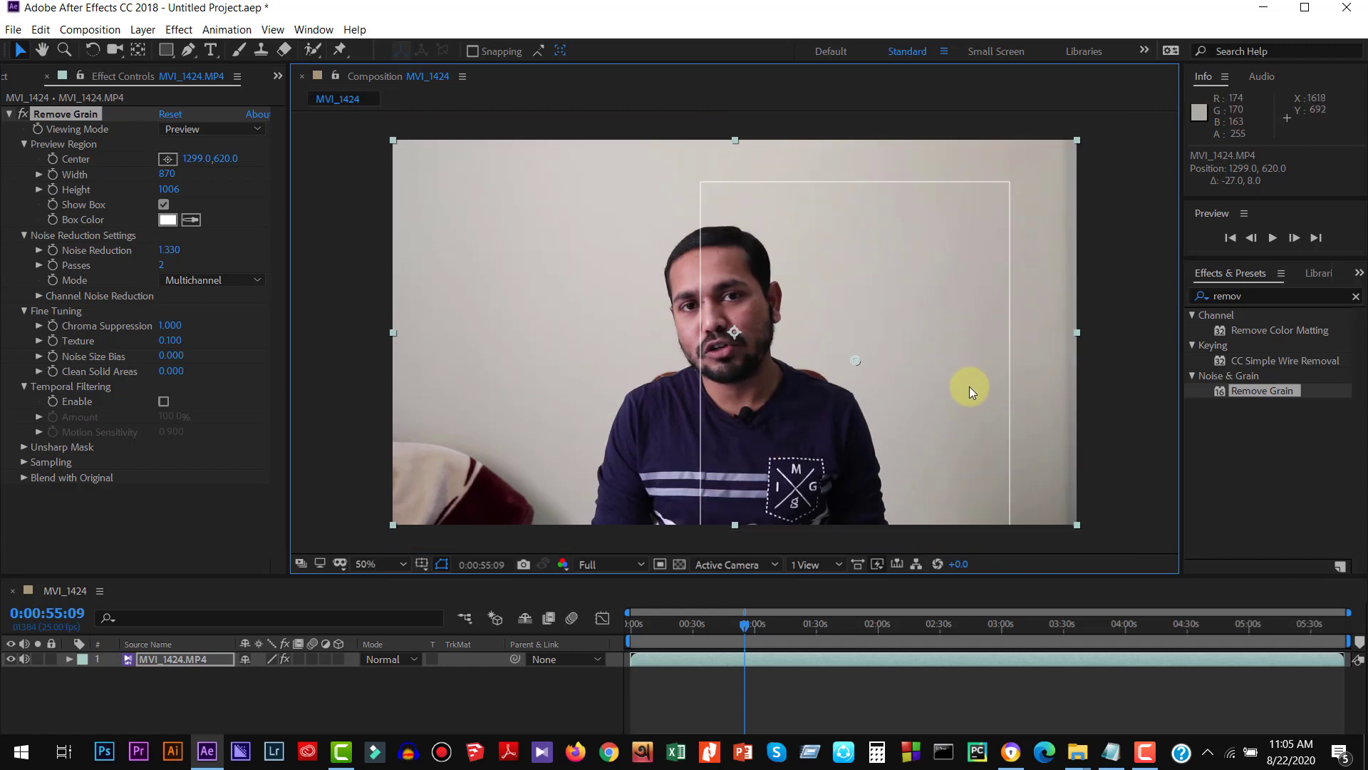
Step: Drag the Remove Grain preview region back over the speaker
{"action": "scroll", "coordinate": [969, 386], "scroll_direction": "up", "scroll_amount": 2}
{"action": "scroll", "coordinate": [970, 386], "scroll_direction": "down", "scroll_amount": 3}
{"action": "scroll", "coordinate": [969, 386], "scroll_direction": "up", "scroll_amount": 2}
{"action": "scroll", "coordinate": [969, 386], "scroll_direction": "down", "scroll_amount": 2}
{"action": "left_click_drag", "start_coordinate": [857, 360], "coordinate": [739, 361]}
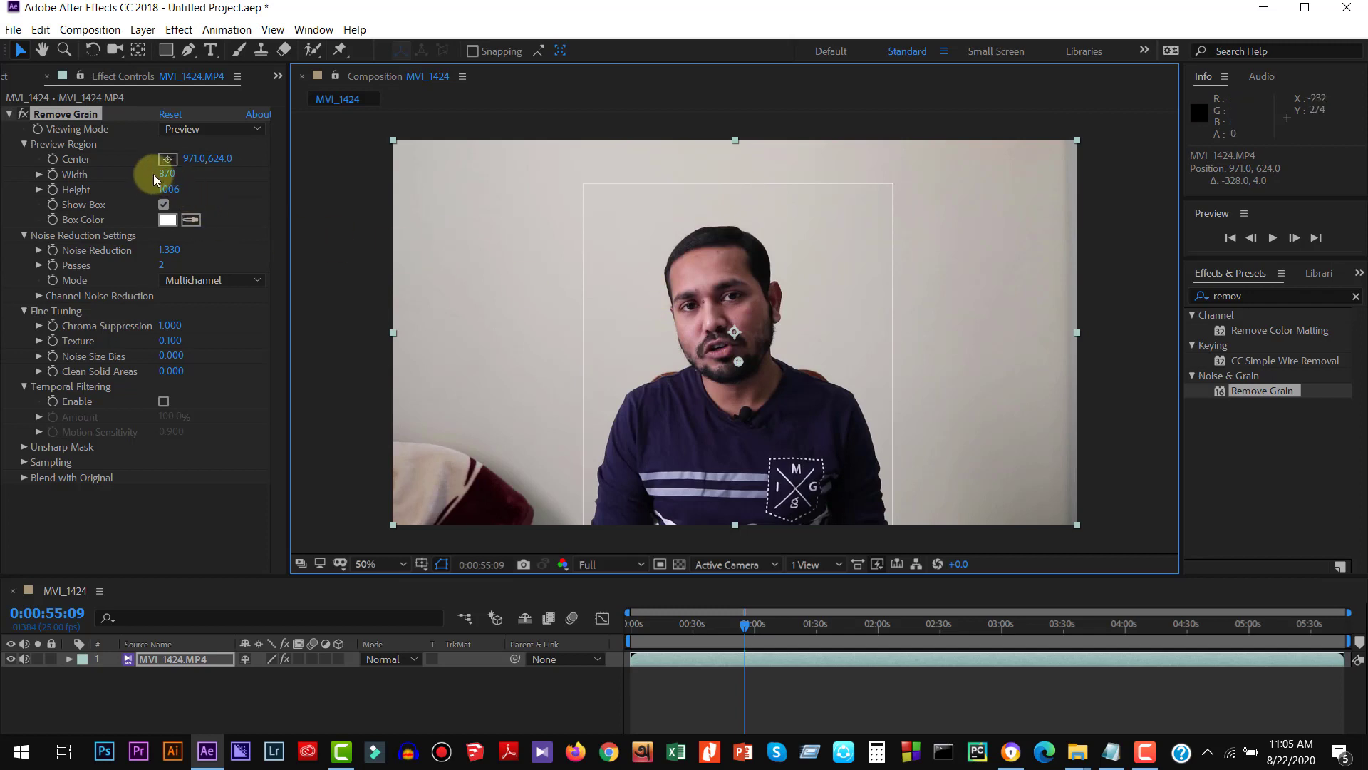
Step: Enlarge the preview region to 951×1023, centre it at 971,582, and turn off Show Box
{"action": "left_click_drag", "start_coordinate": [159, 173], "coordinate": [216, 189]}
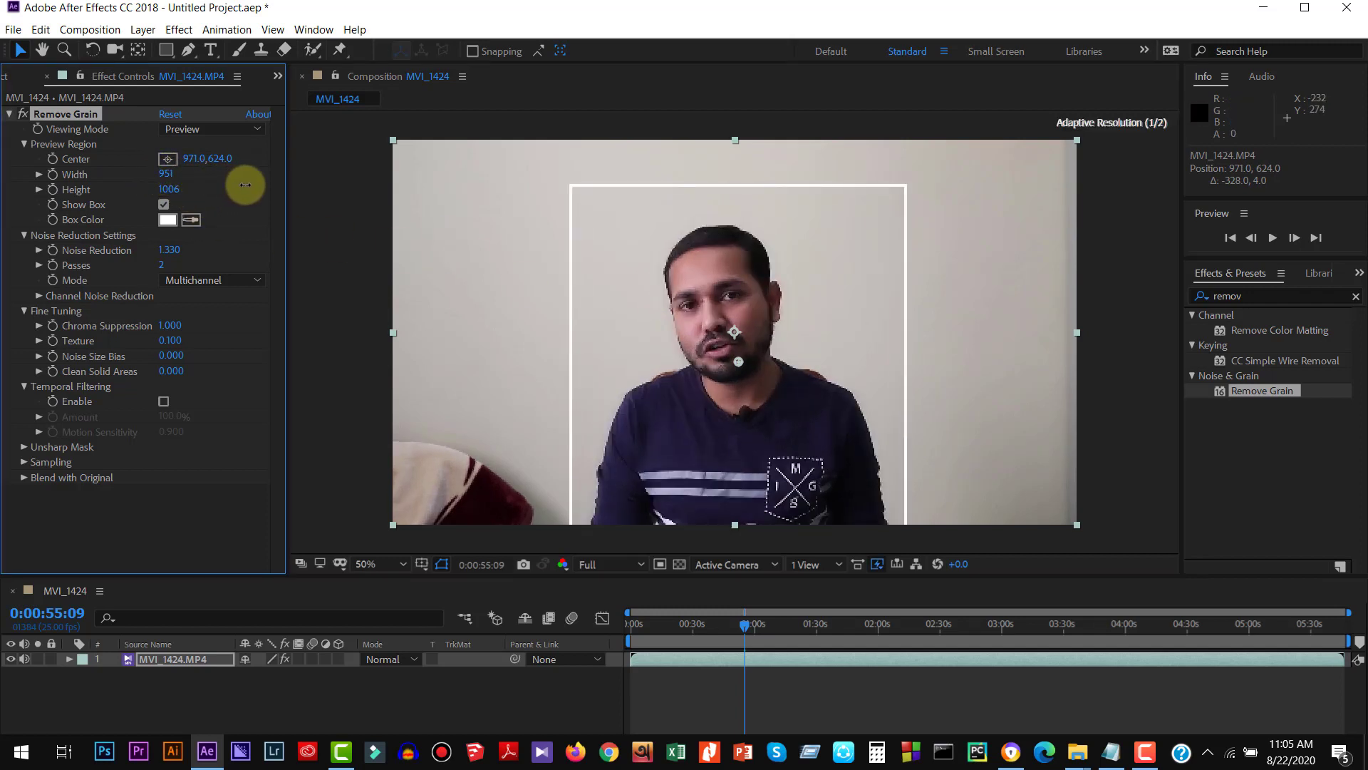
{"action": "left_click", "coordinate": [169, 191]}
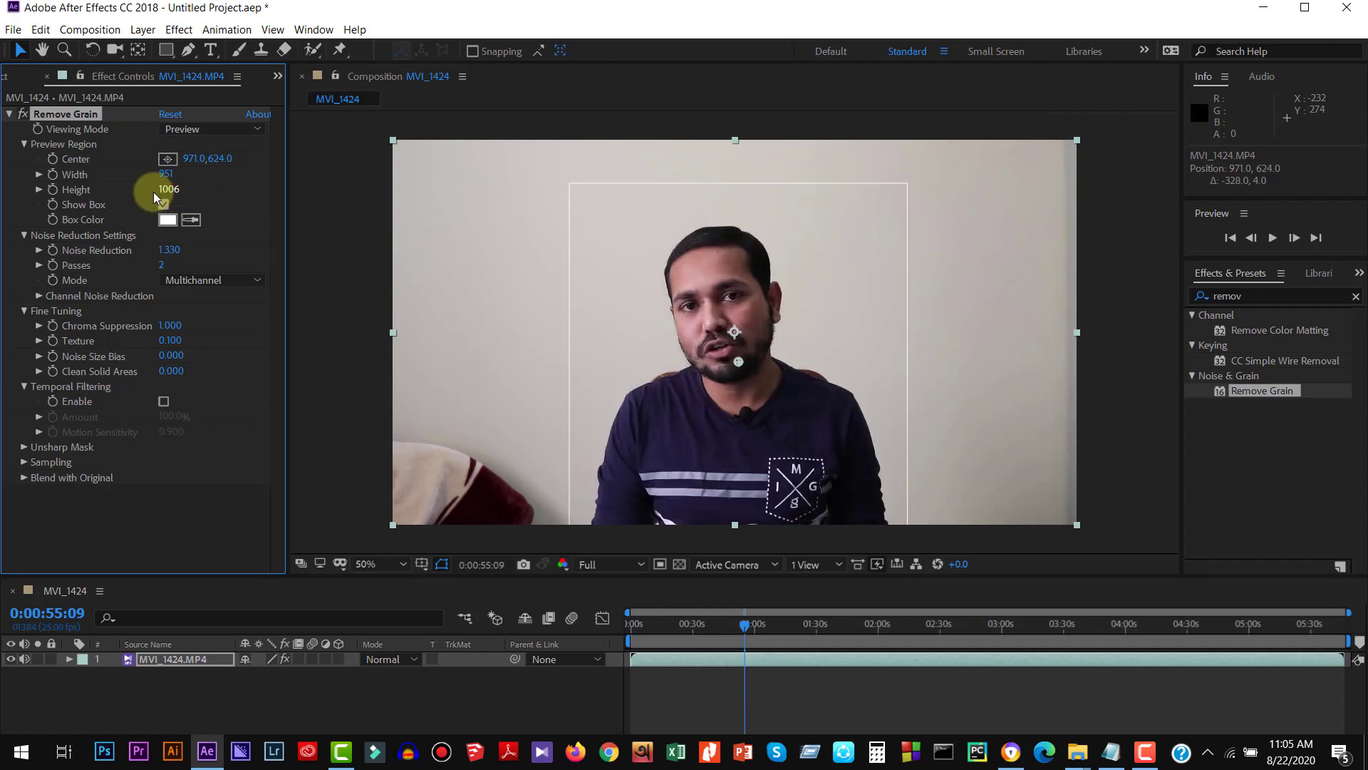
{"action": "left_click_drag", "start_coordinate": [154, 197], "coordinate": [257, 194]}
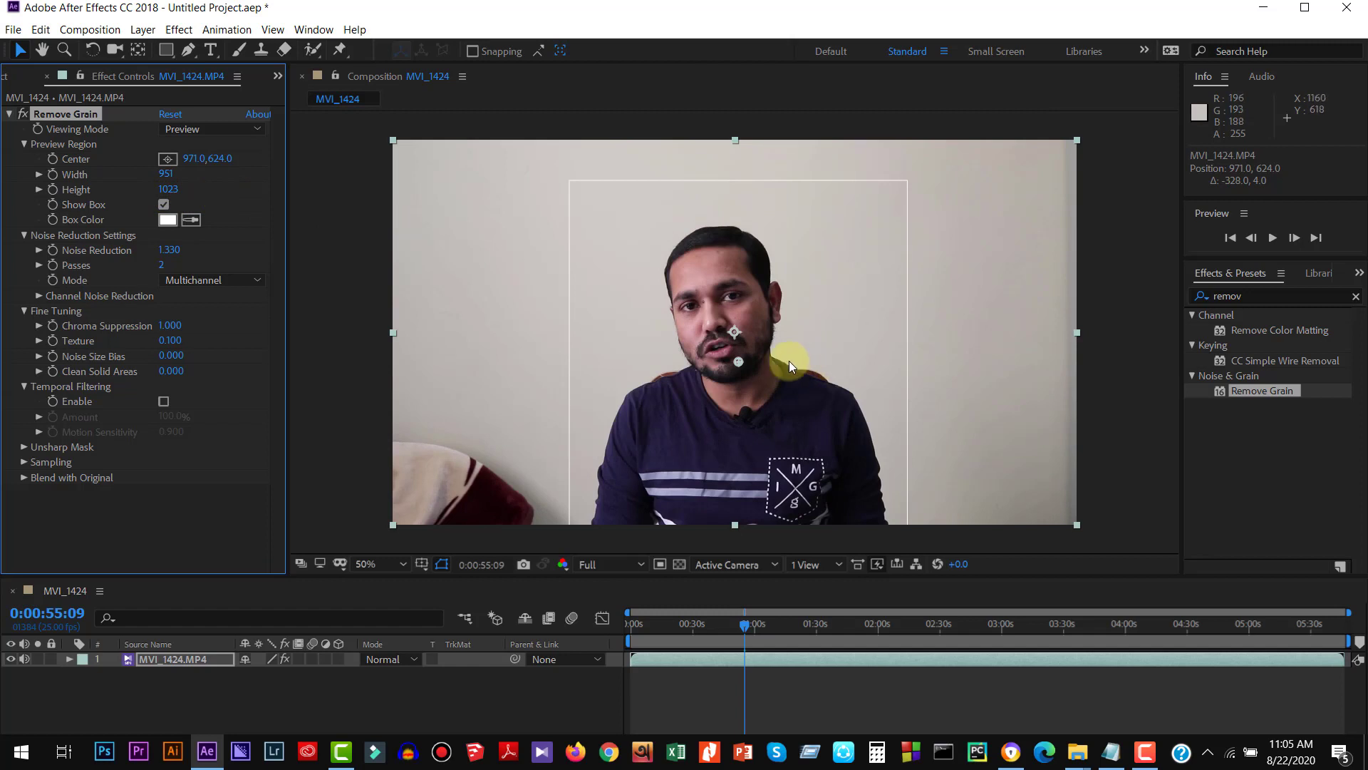
{"action": "left_click_drag", "start_coordinate": [740, 362], "coordinate": [739, 348]}
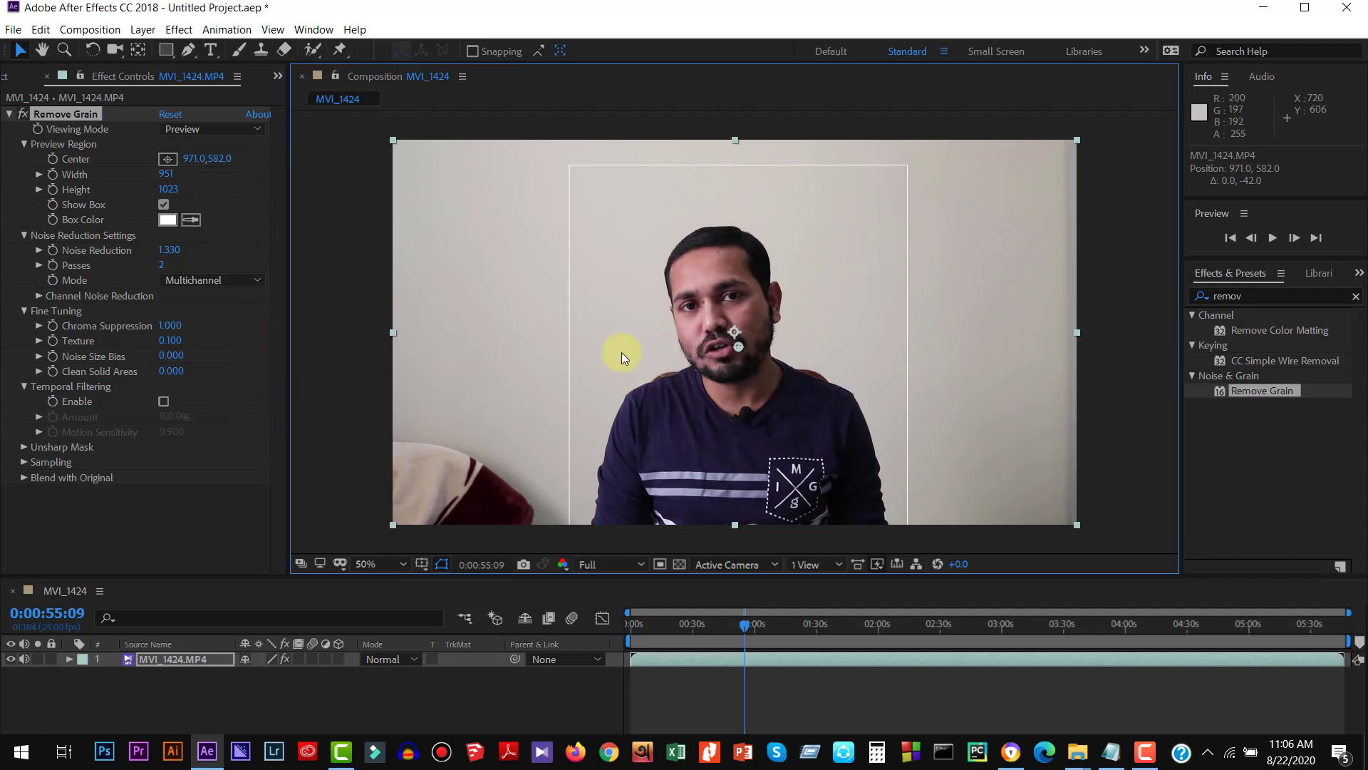
{"action": "left_click", "coordinate": [164, 204]}
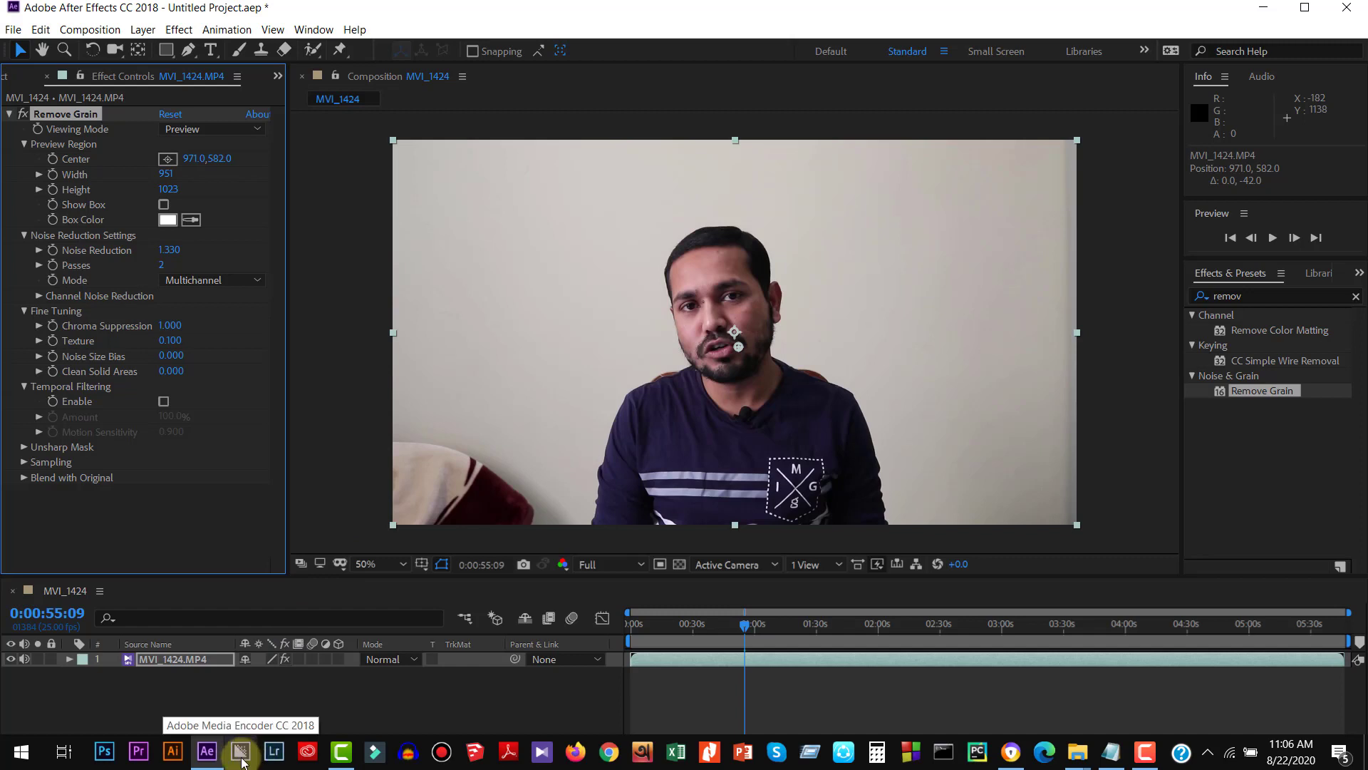
{"action": "mouse_move", "coordinate": [206, 752]}
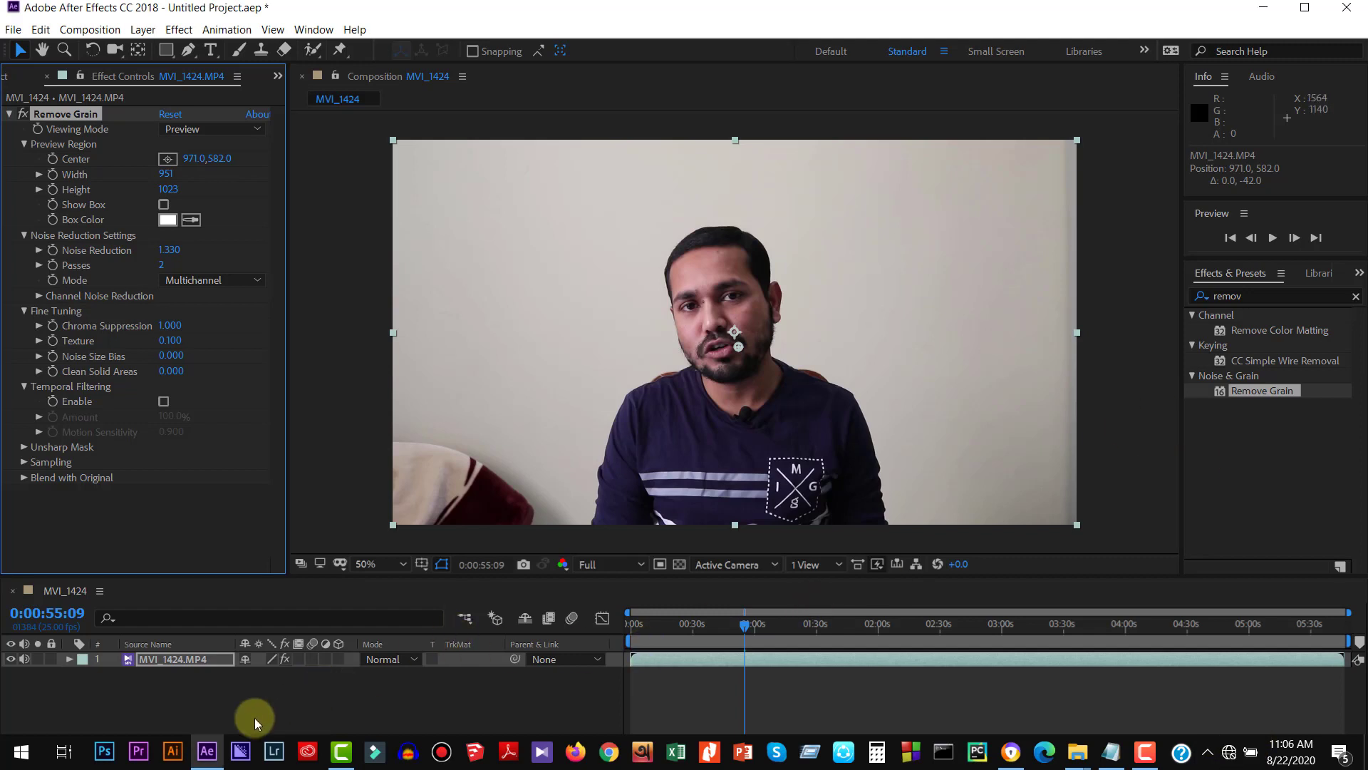
{"action": "left_click", "coordinate": [240, 752]}
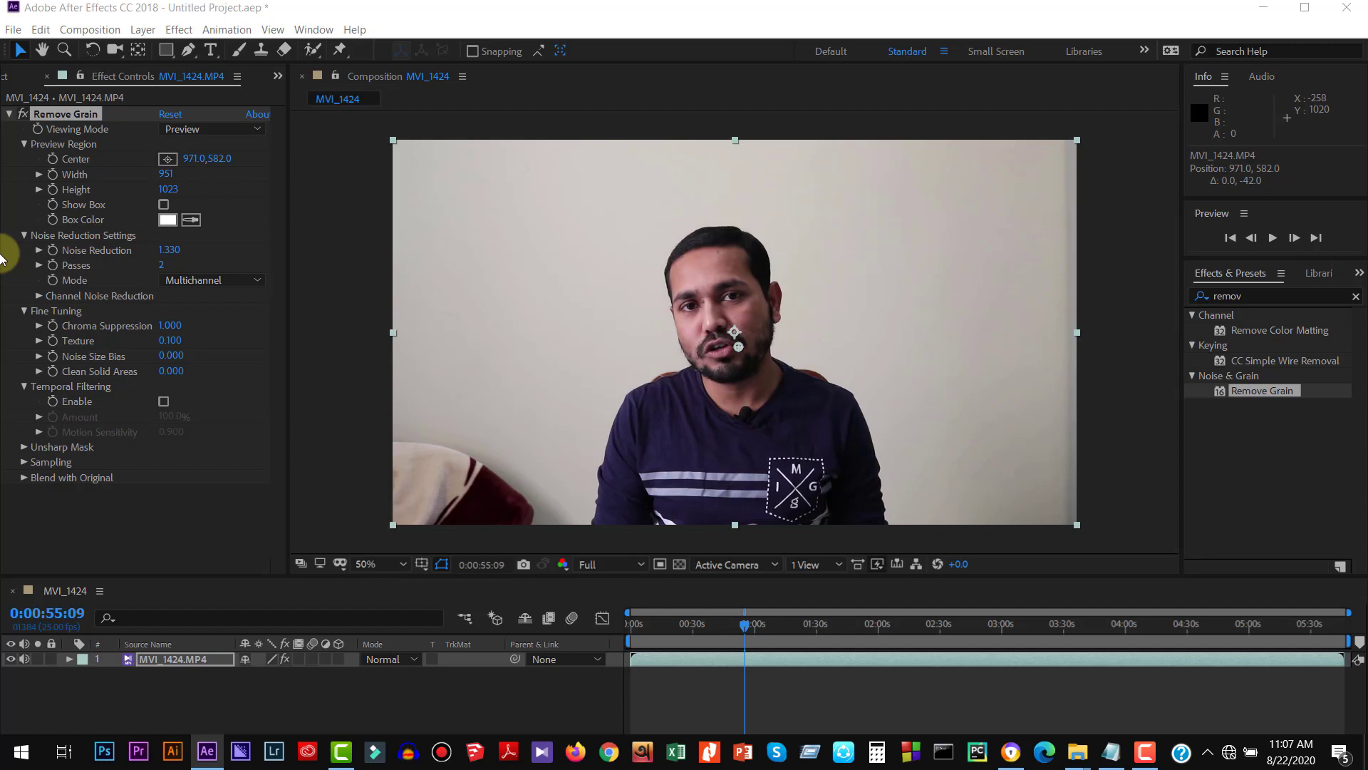
{"action": "left_click", "coordinate": [240, 751]}
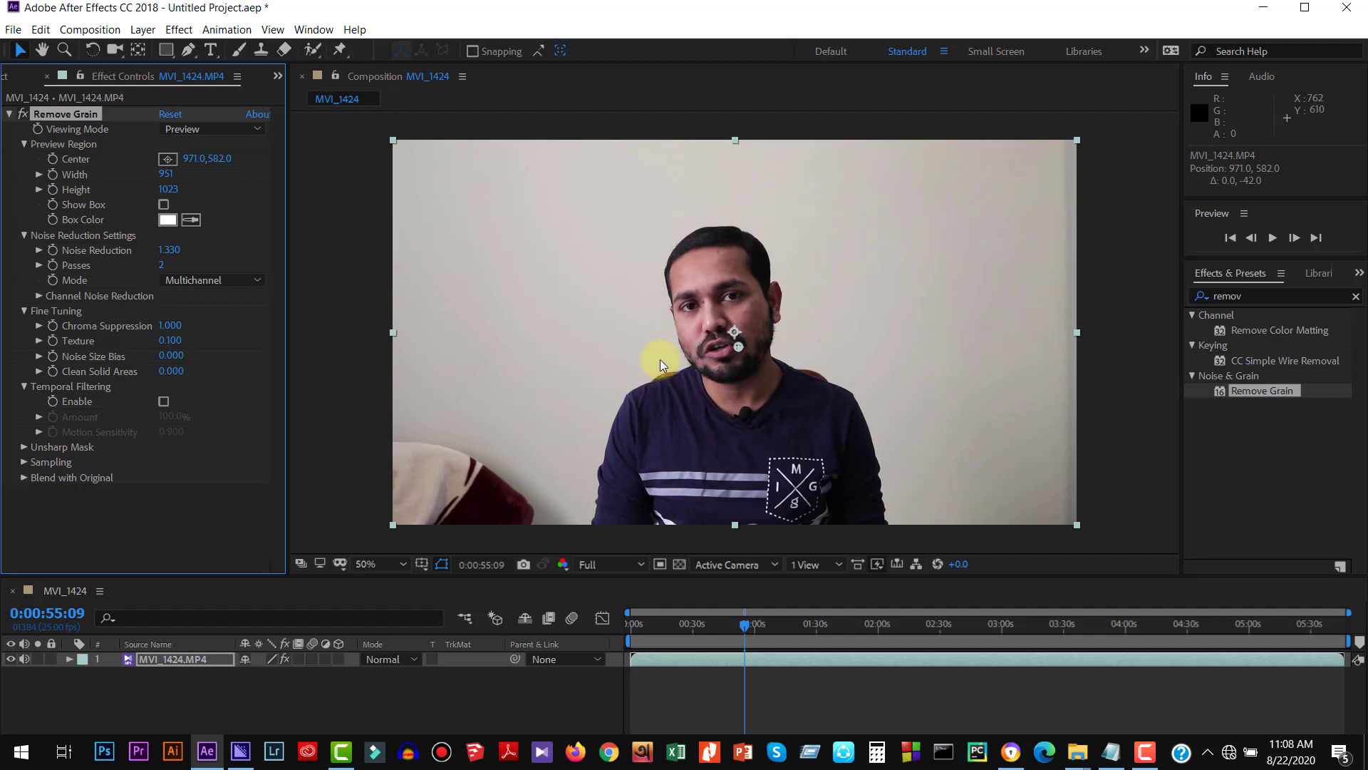
Step: Search 'auto' in Effects & Presets and add Auto Color, Auto Contrast and Auto Levels to MVI_1424.MP4
{"action": "left_click", "coordinate": [1268, 296]}
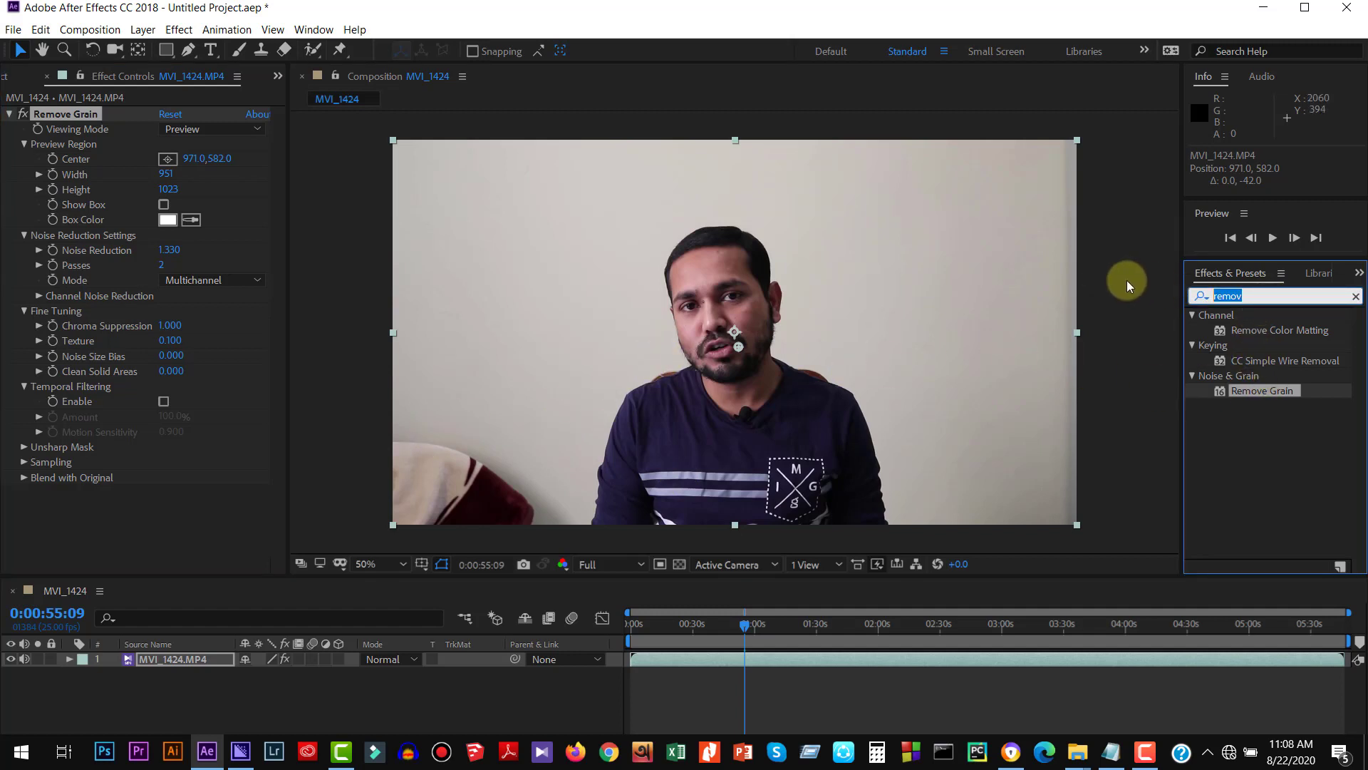
{"action": "type", "text": "auto"}
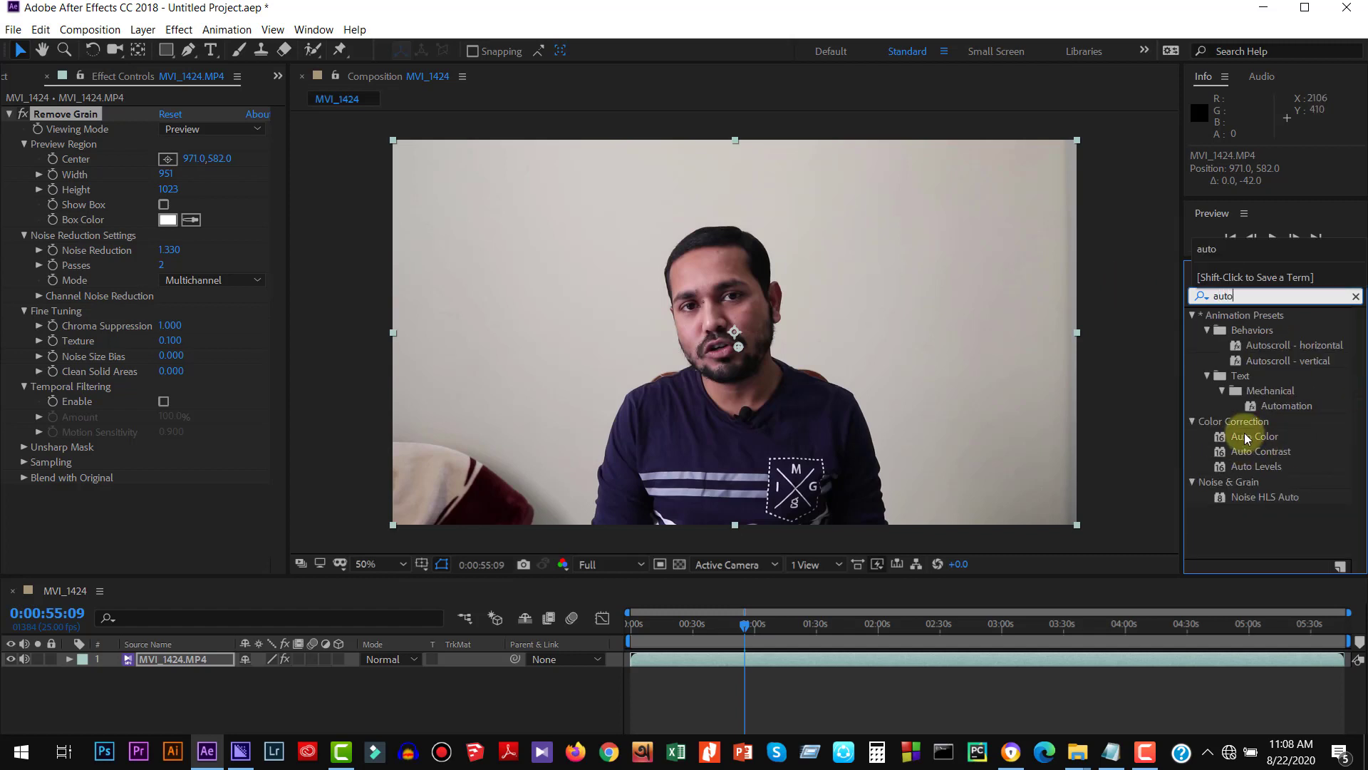
{"action": "left_click_drag", "start_coordinate": [1247, 438], "coordinate": [917, 655]}
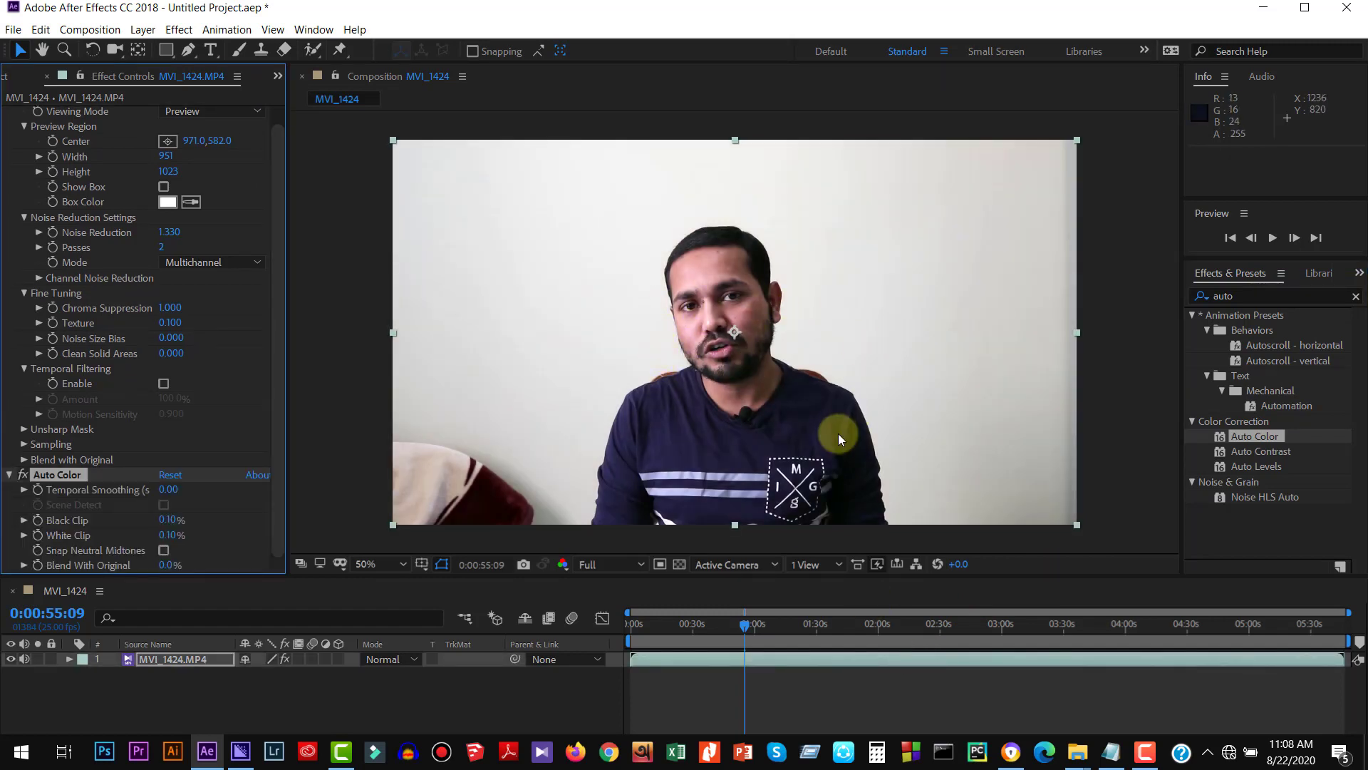
{"action": "left_click_drag", "start_coordinate": [1260, 451], "coordinate": [872, 661]}
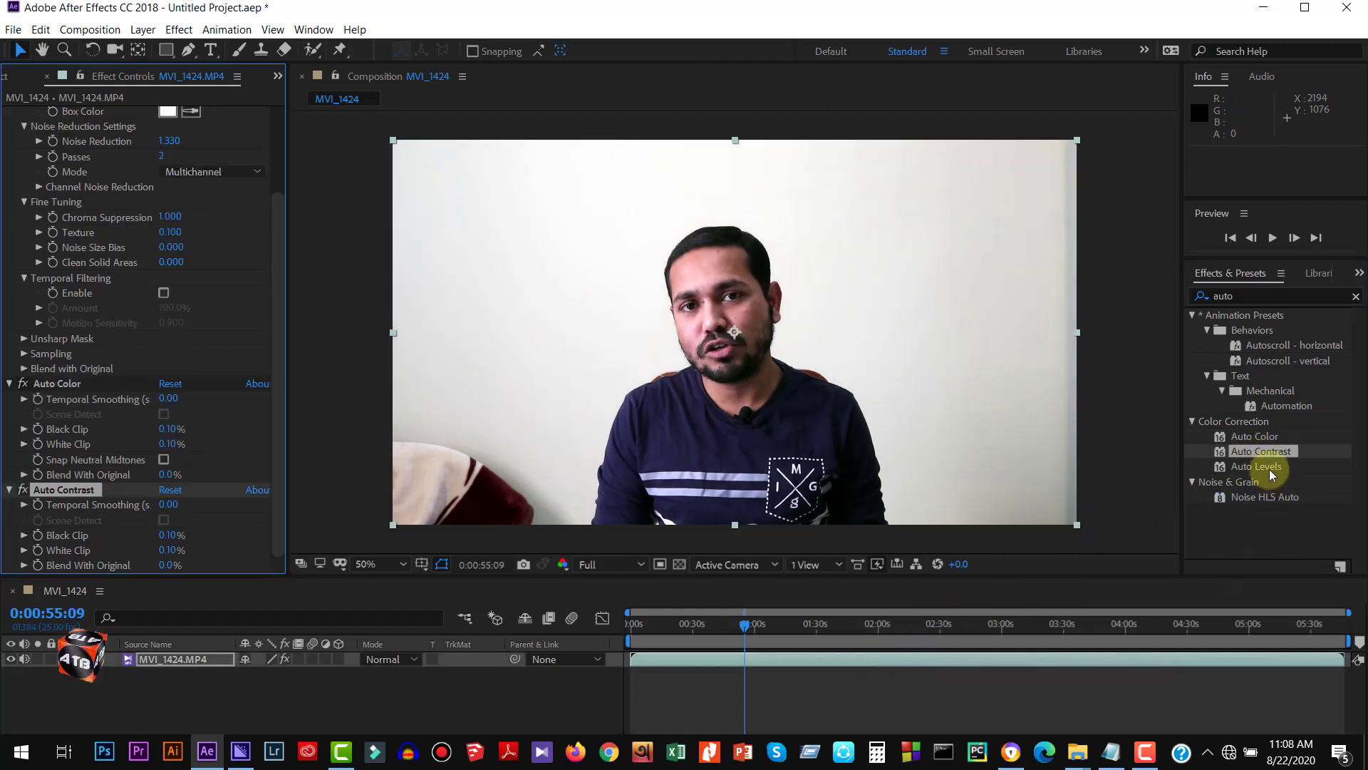
{"action": "left_click_drag", "start_coordinate": [1268, 468], "coordinate": [909, 657]}
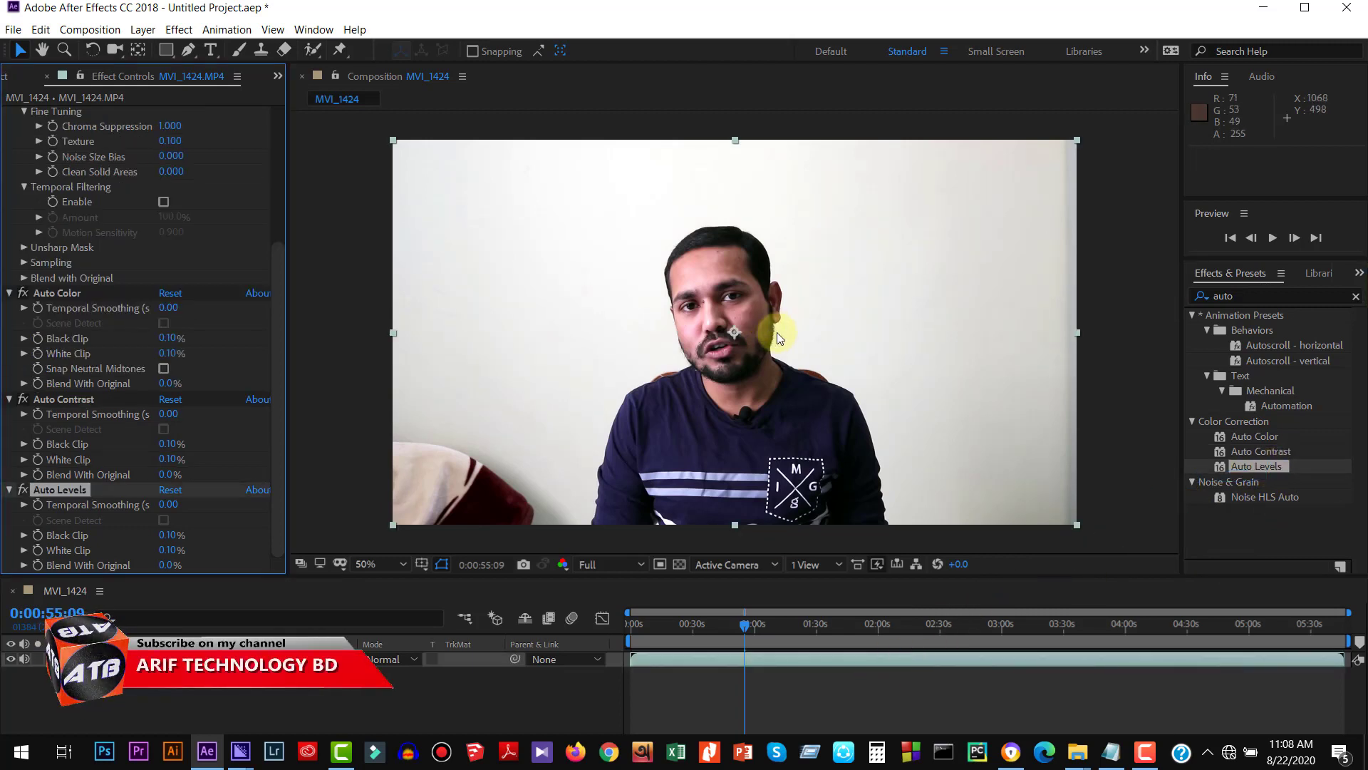
{"action": "scroll", "coordinate": [720, 319], "scroll_direction": "up", "scroll_amount": 5}
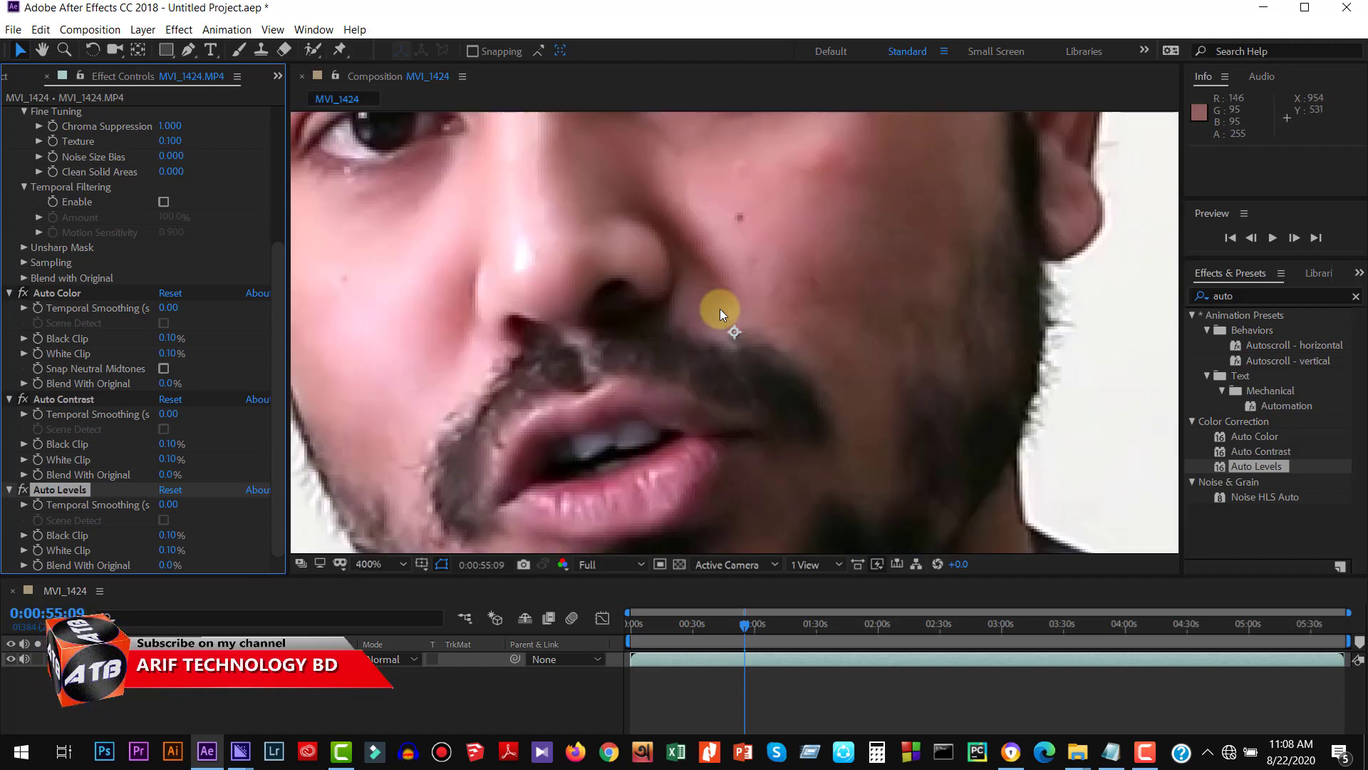
{"action": "scroll", "coordinate": [720, 309], "scroll_direction": "down", "scroll_amount": 3}
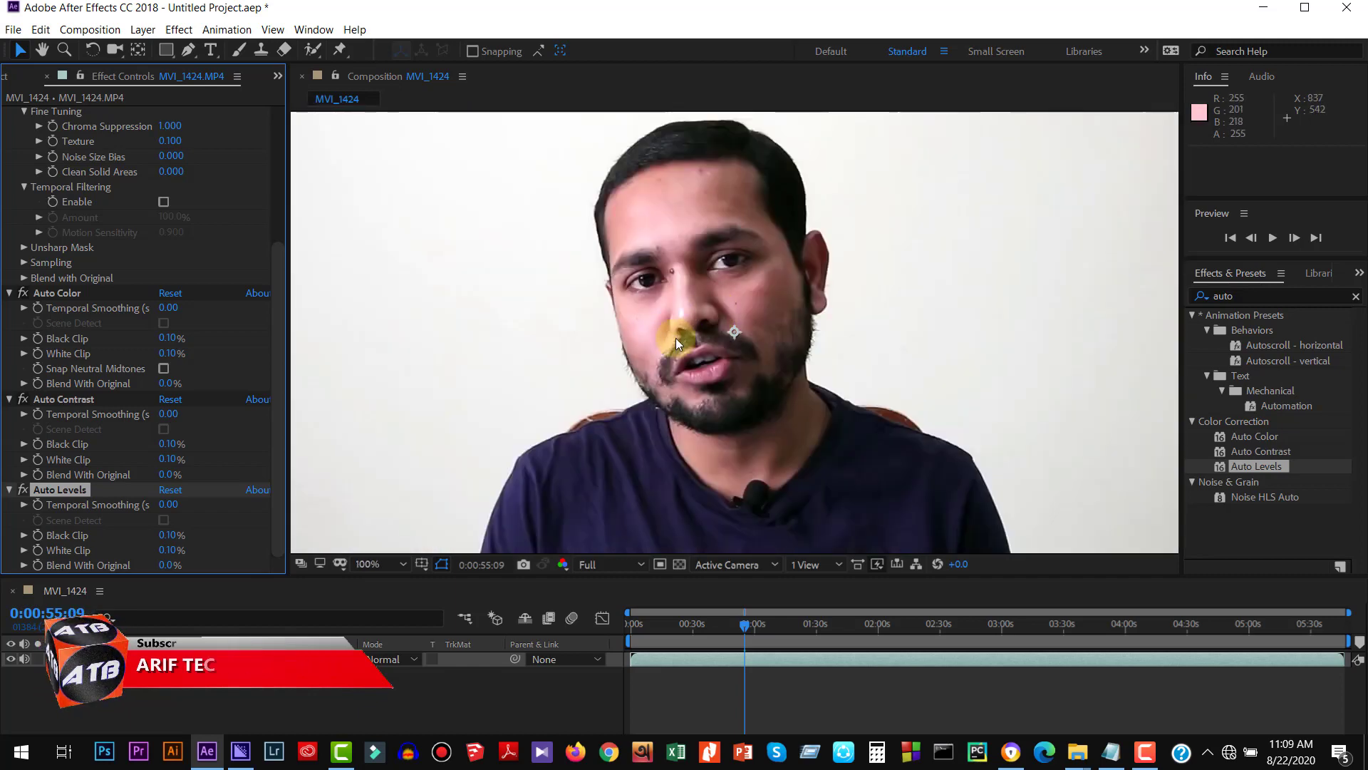
{"action": "scroll", "coordinate": [693, 319], "scroll_direction": "down", "scroll_amount": 2}
{"action": "scroll", "coordinate": [695, 324], "scroll_direction": "up", "scroll_amount": 2}
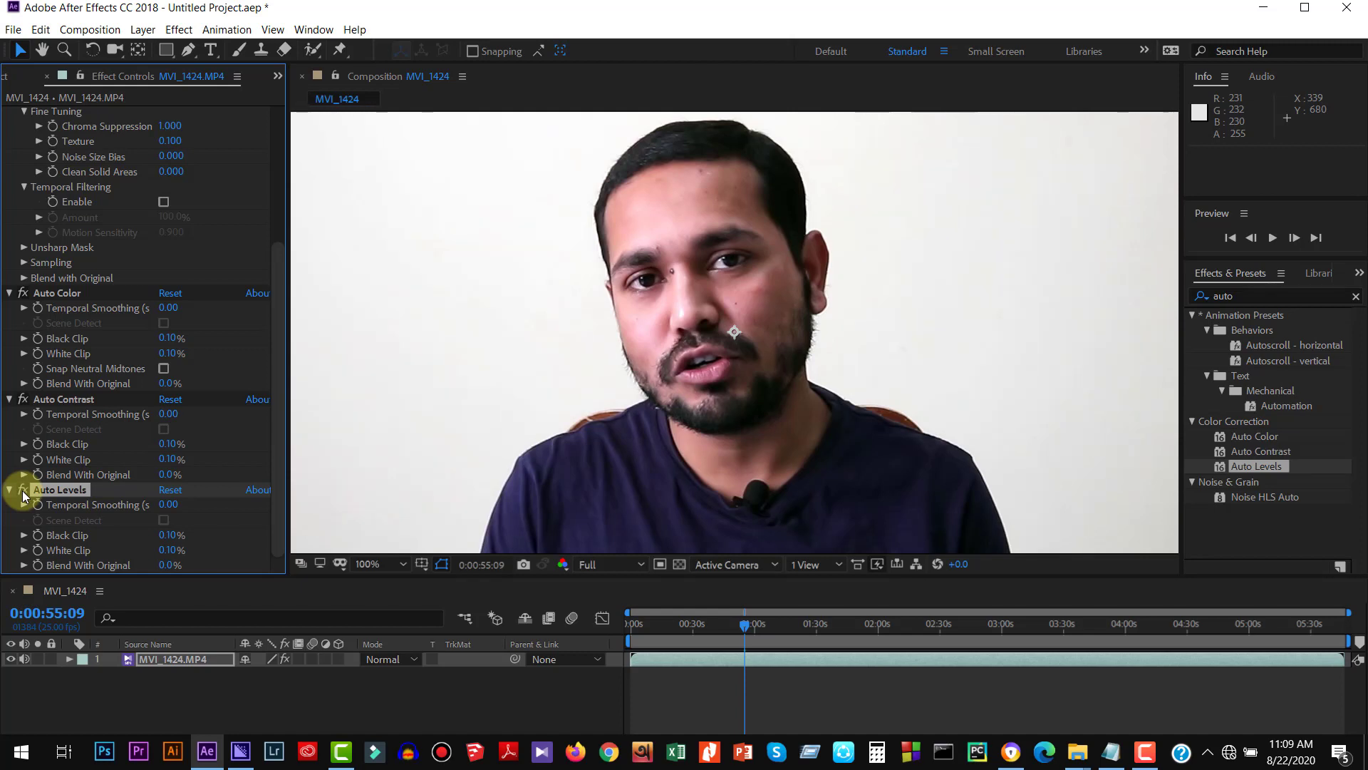
Step: Compare Auto Contrast off and on, move the playhead to 0:01:33:22, and set magnification to Fit
{"action": "left_click", "coordinate": [23, 399]}
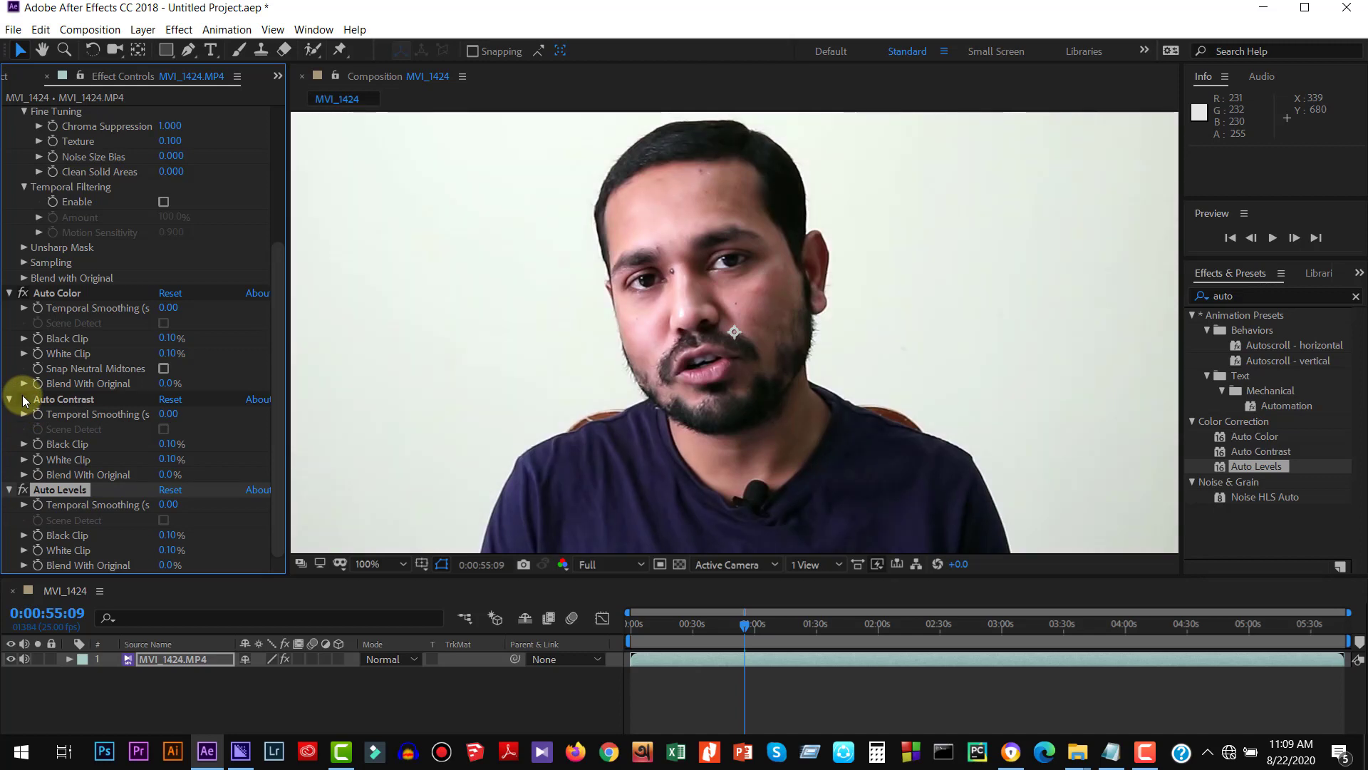
{"action": "left_click", "coordinate": [24, 399]}
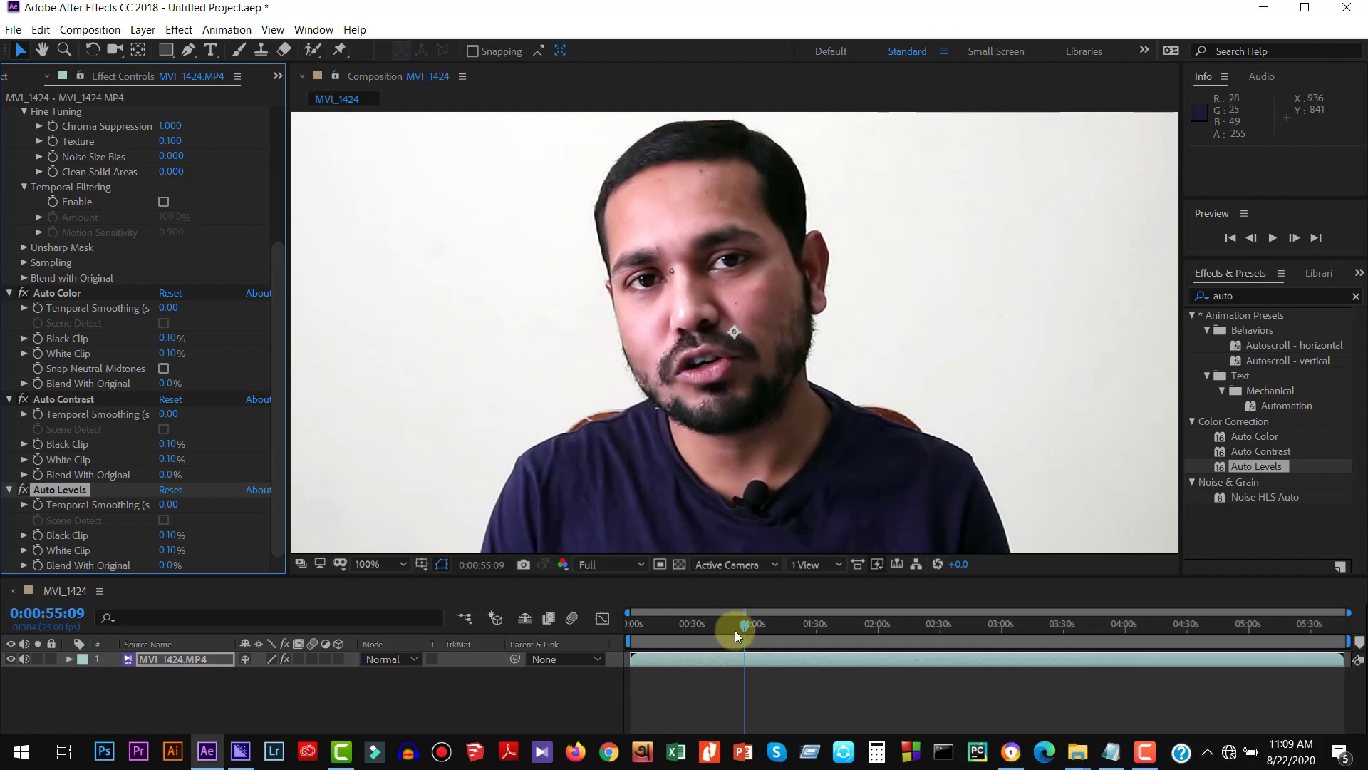
{"action": "left_click_drag", "start_coordinate": [747, 623], "coordinate": [827, 634]}
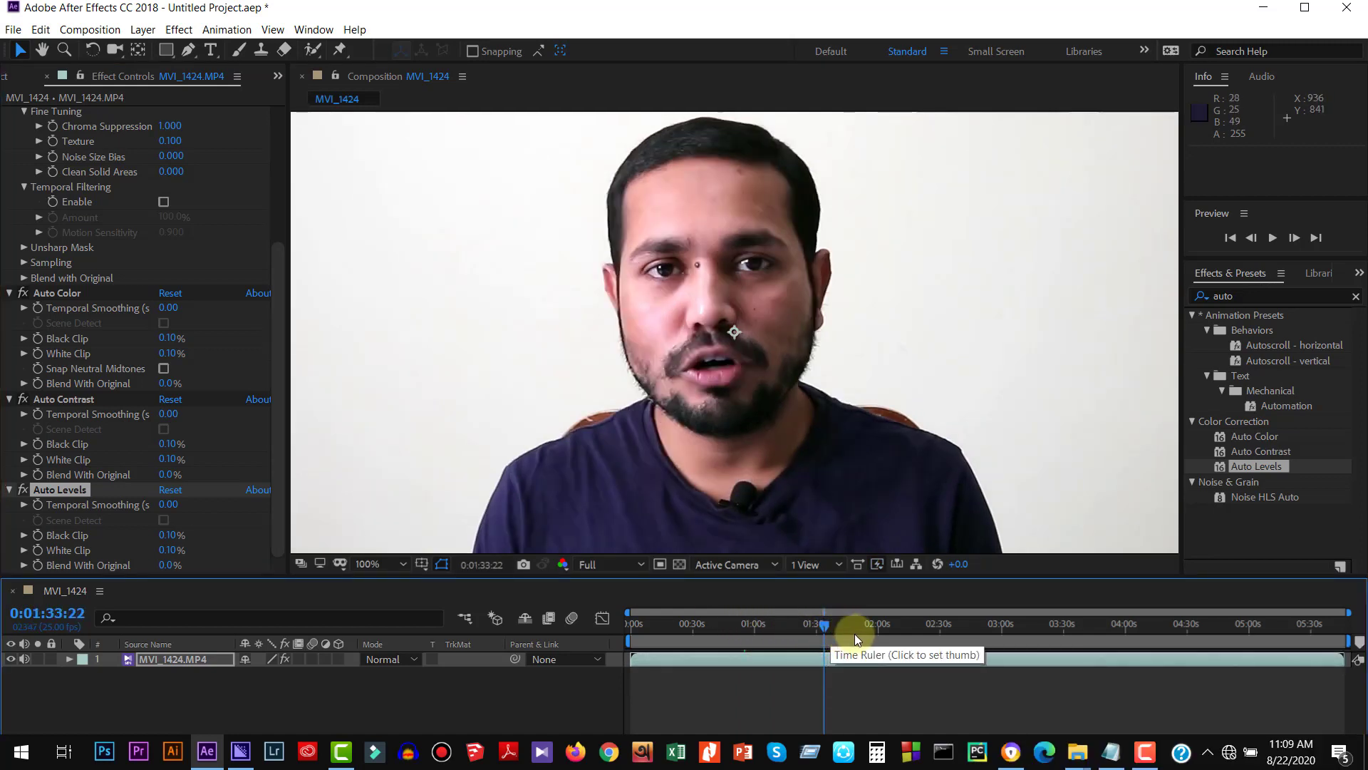
{"action": "left_click", "coordinate": [384, 563]}
{"action": "left_click", "coordinate": [379, 245]}
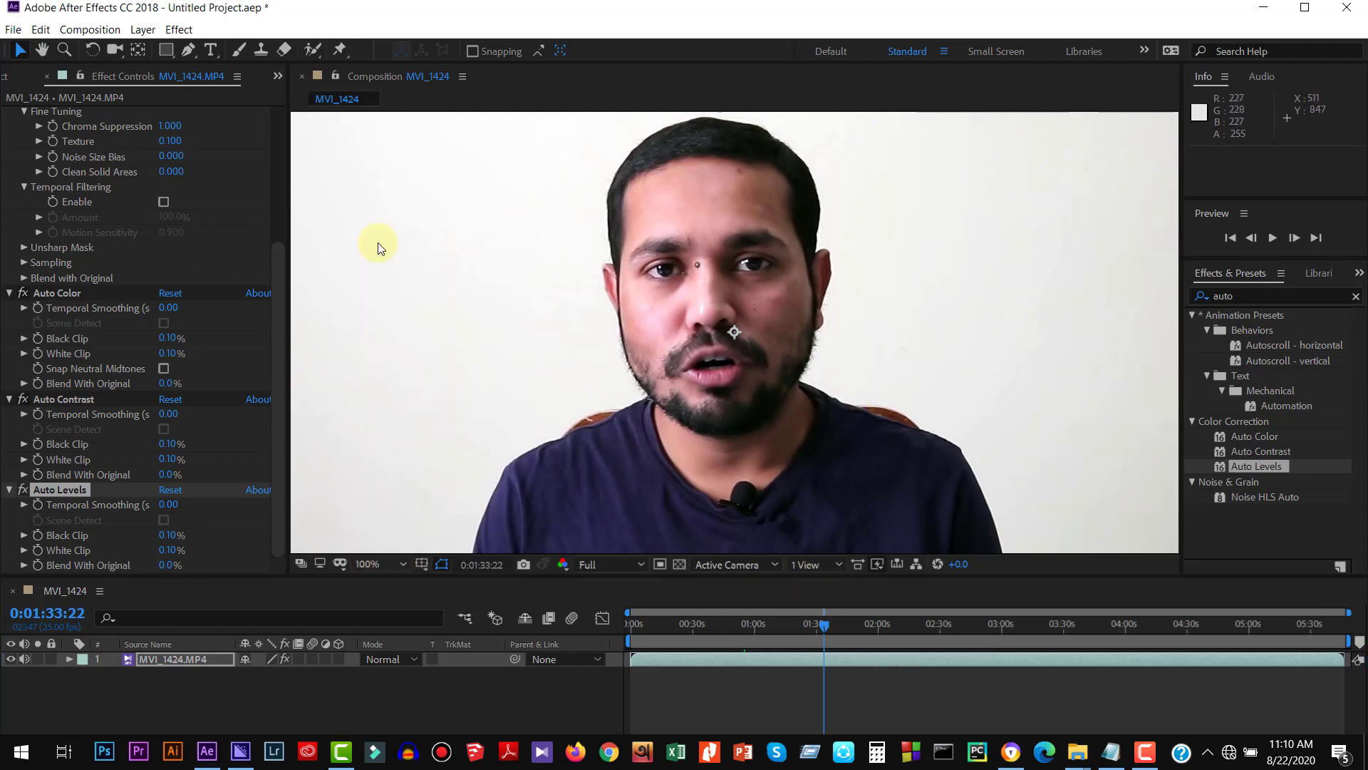
Step: Bring Media Encoder forward and maximize it, then minimize it to return to After Effects
{"action": "left_click", "coordinate": [241, 752]}
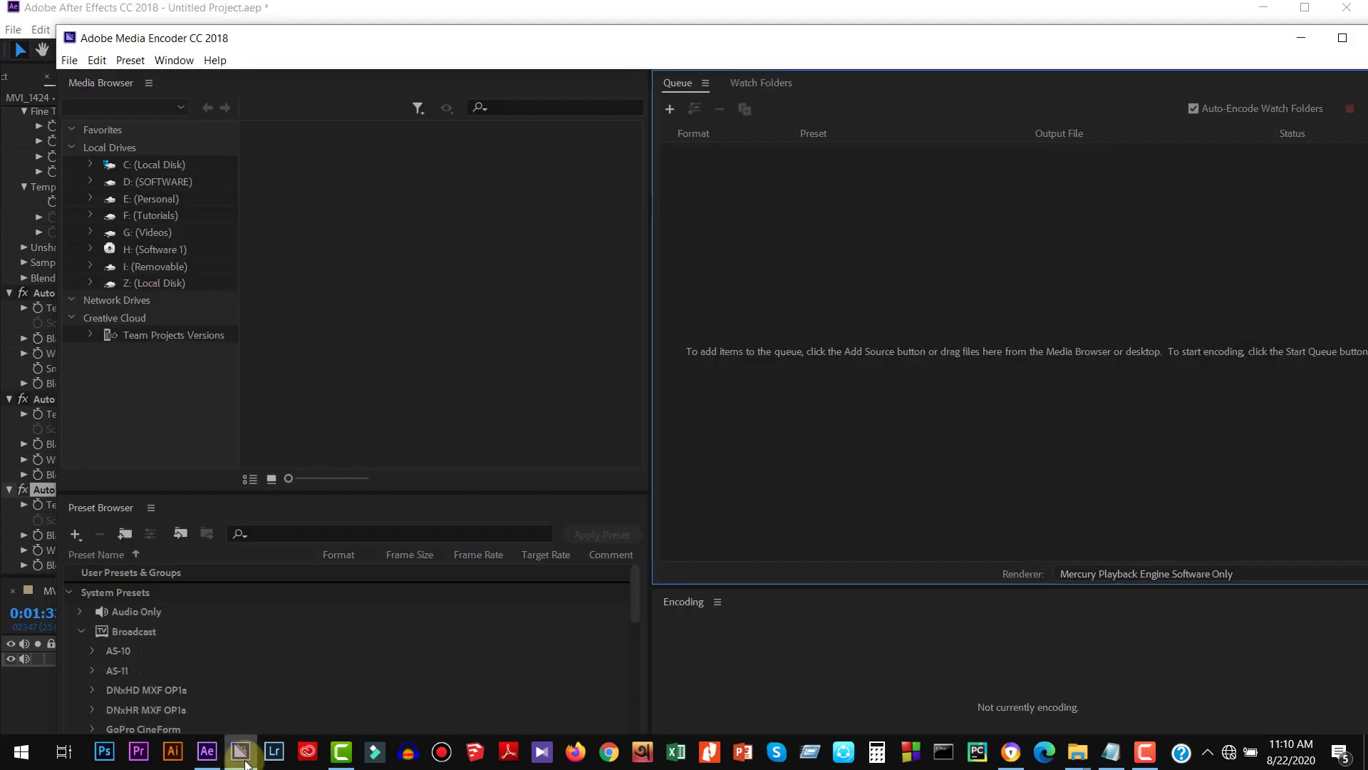
{"action": "left_click", "coordinate": [1342, 38]}
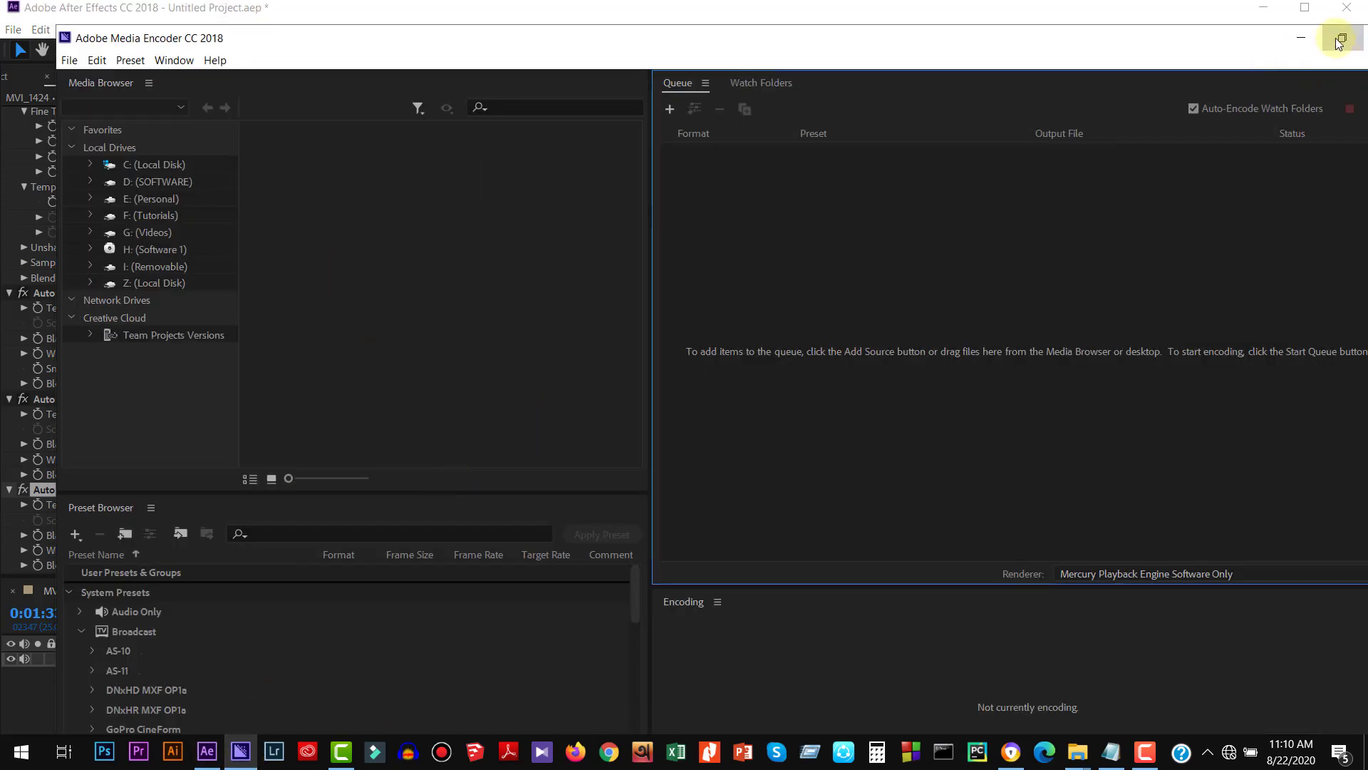
{"action": "left_click", "coordinate": [1262, 10]}
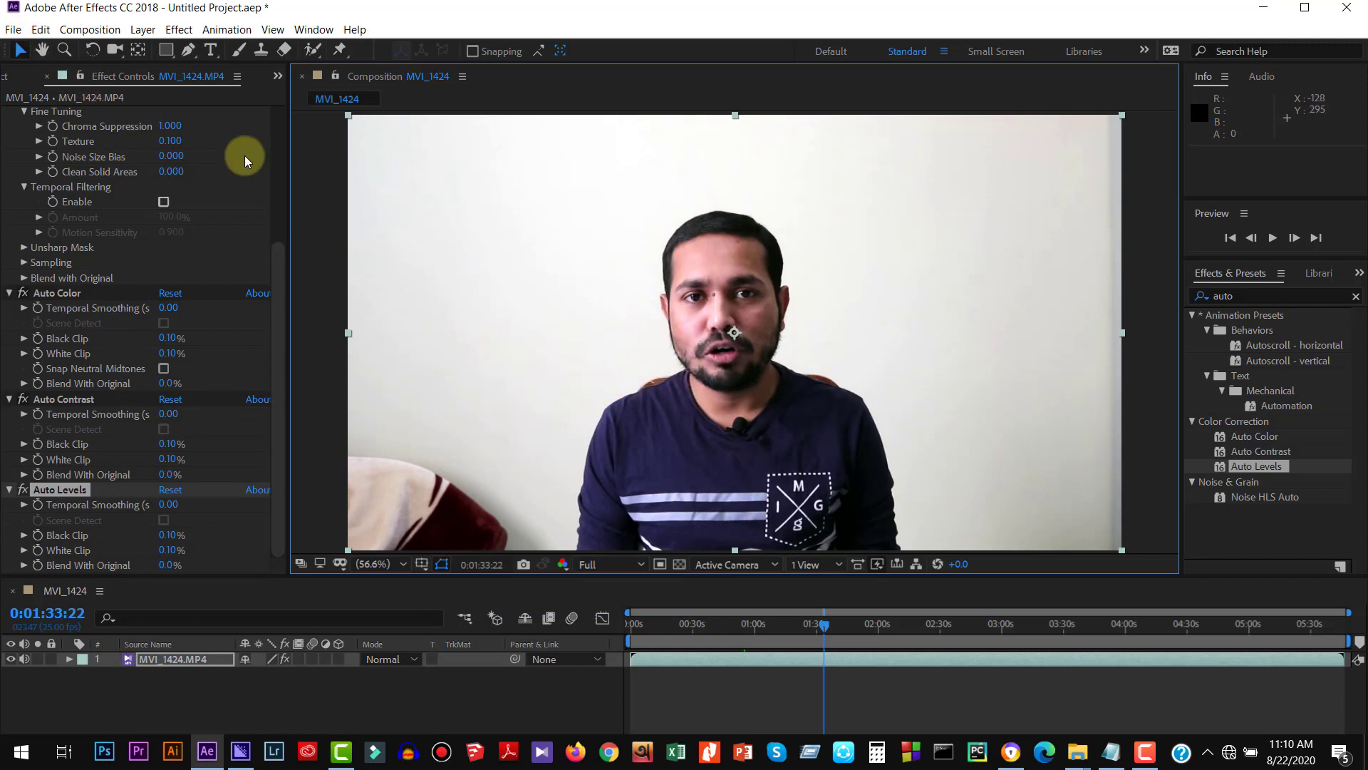
Step: Save the project to the Desktop as 'After effect.aep', then bring Media Encoder forward
{"action": "left_click", "coordinate": [13, 30]}
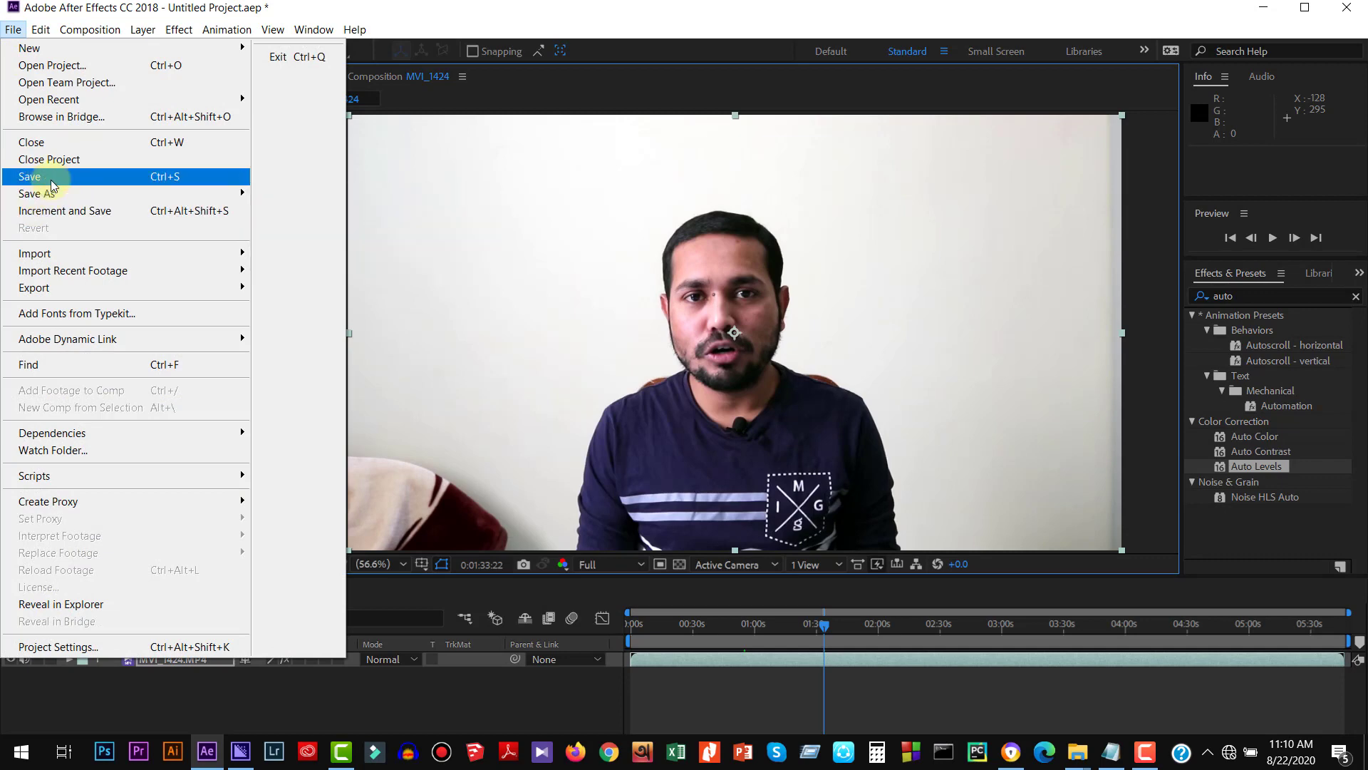
{"action": "left_click", "coordinate": [32, 176]}
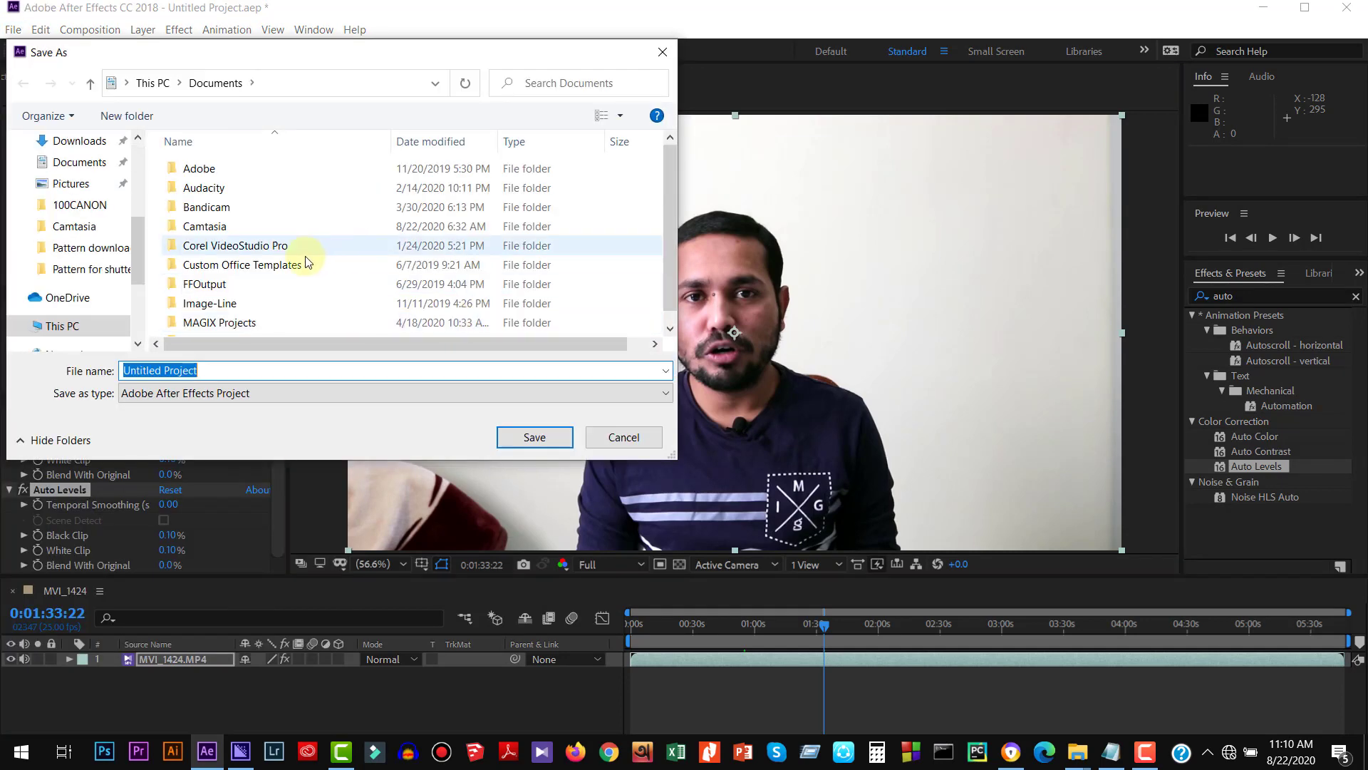
{"action": "left_click", "coordinate": [71, 190]}
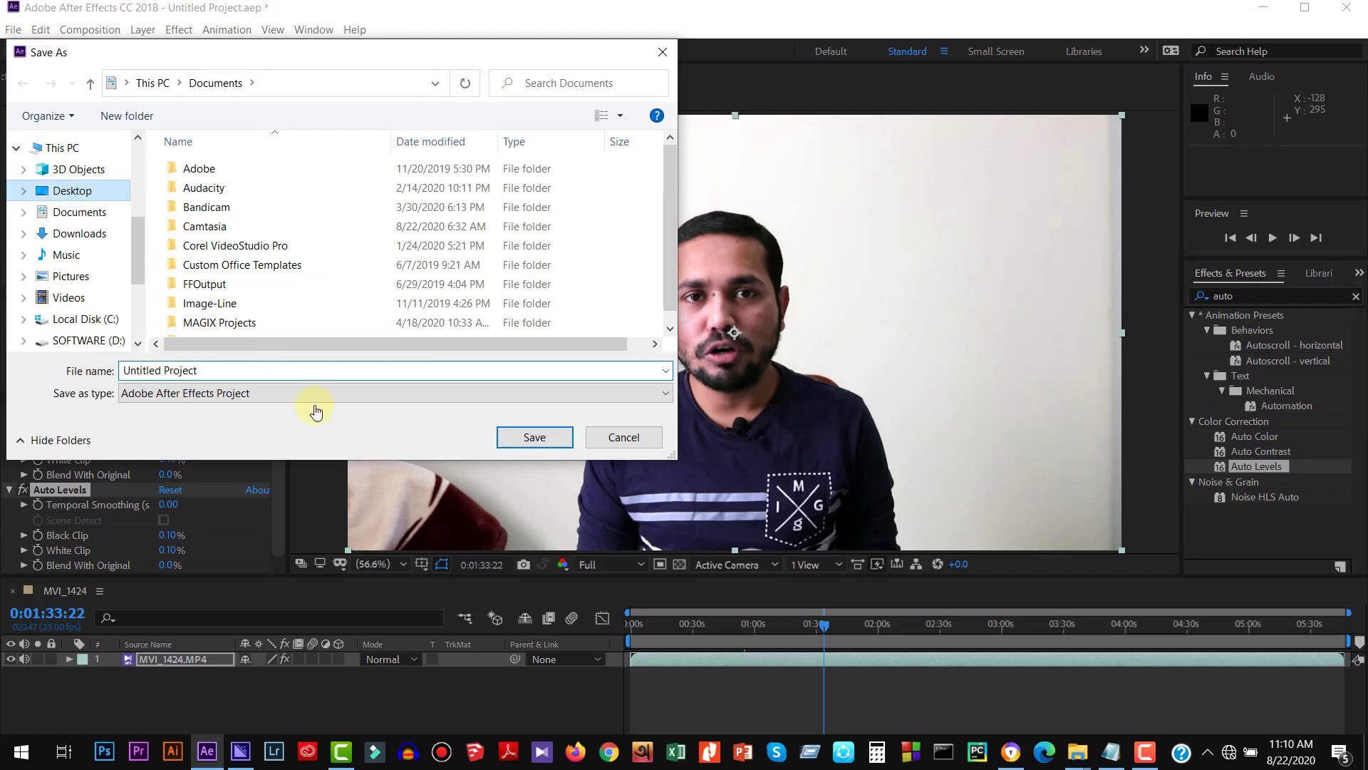
{"action": "left_click", "coordinate": [258, 371]}
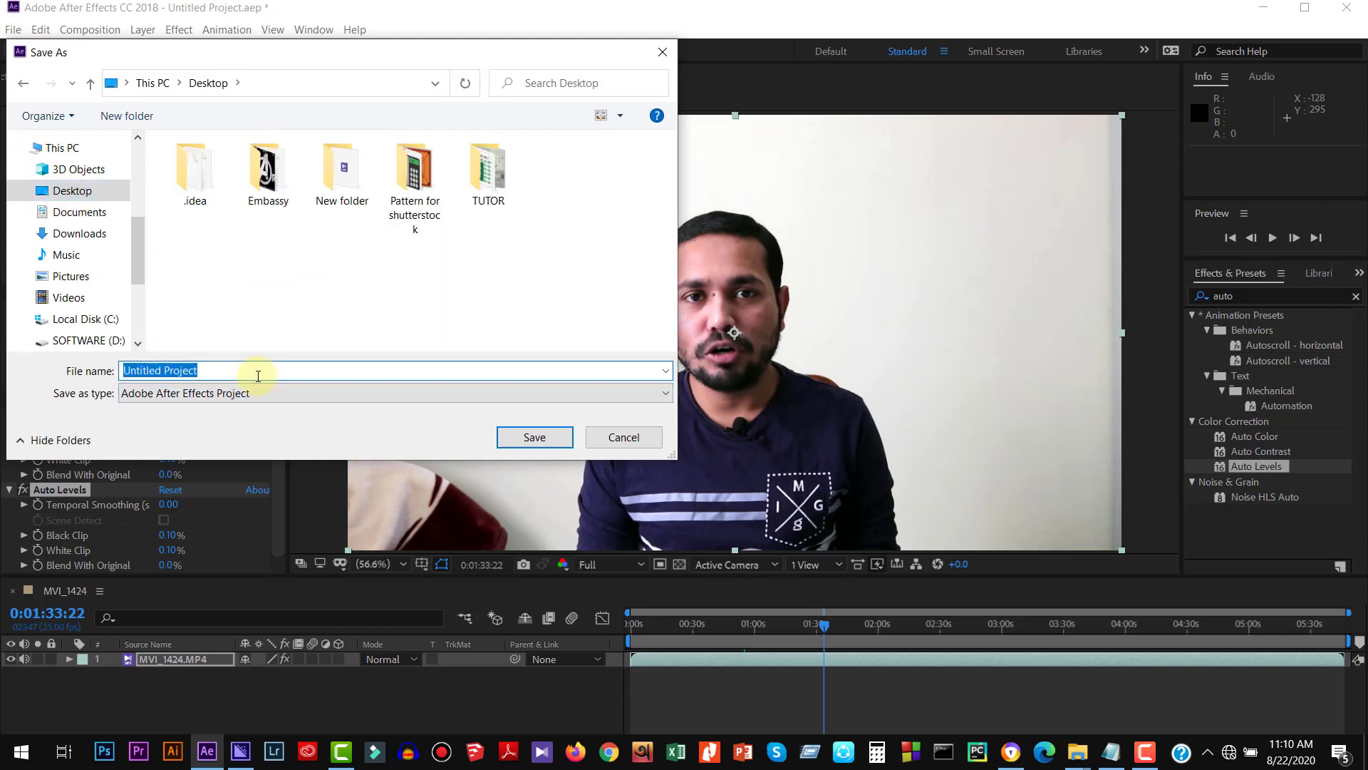
{"action": "type", "text": "After e"}
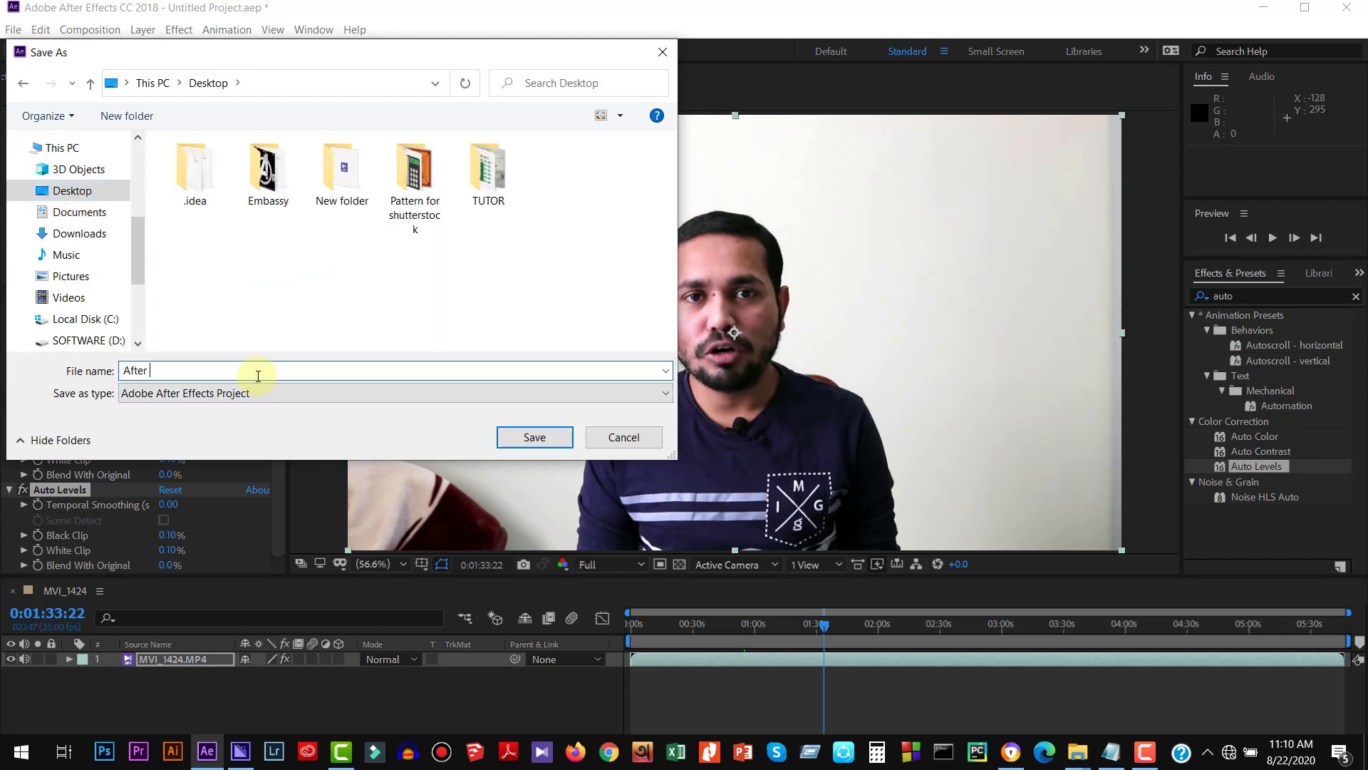
{"action": "type", "text": "ffect"}
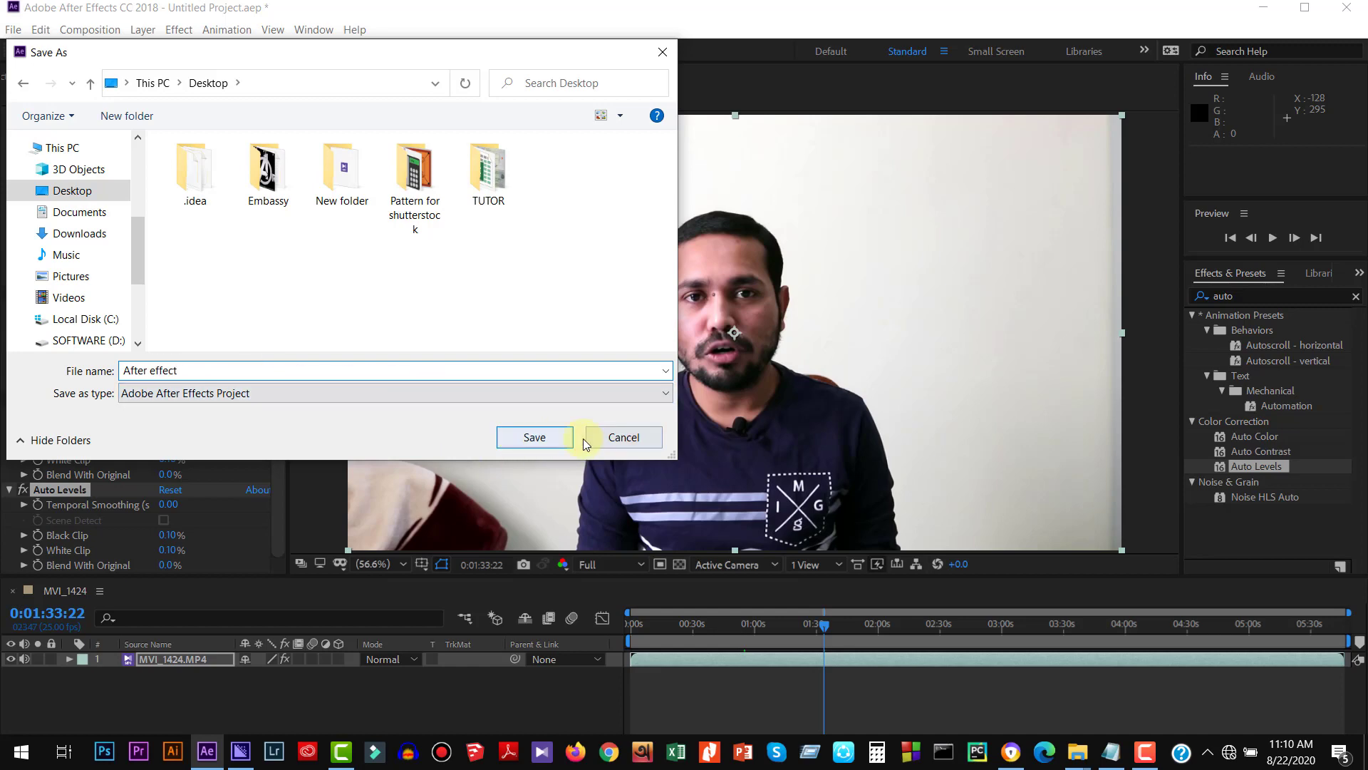
{"action": "left_click", "coordinate": [547, 437]}
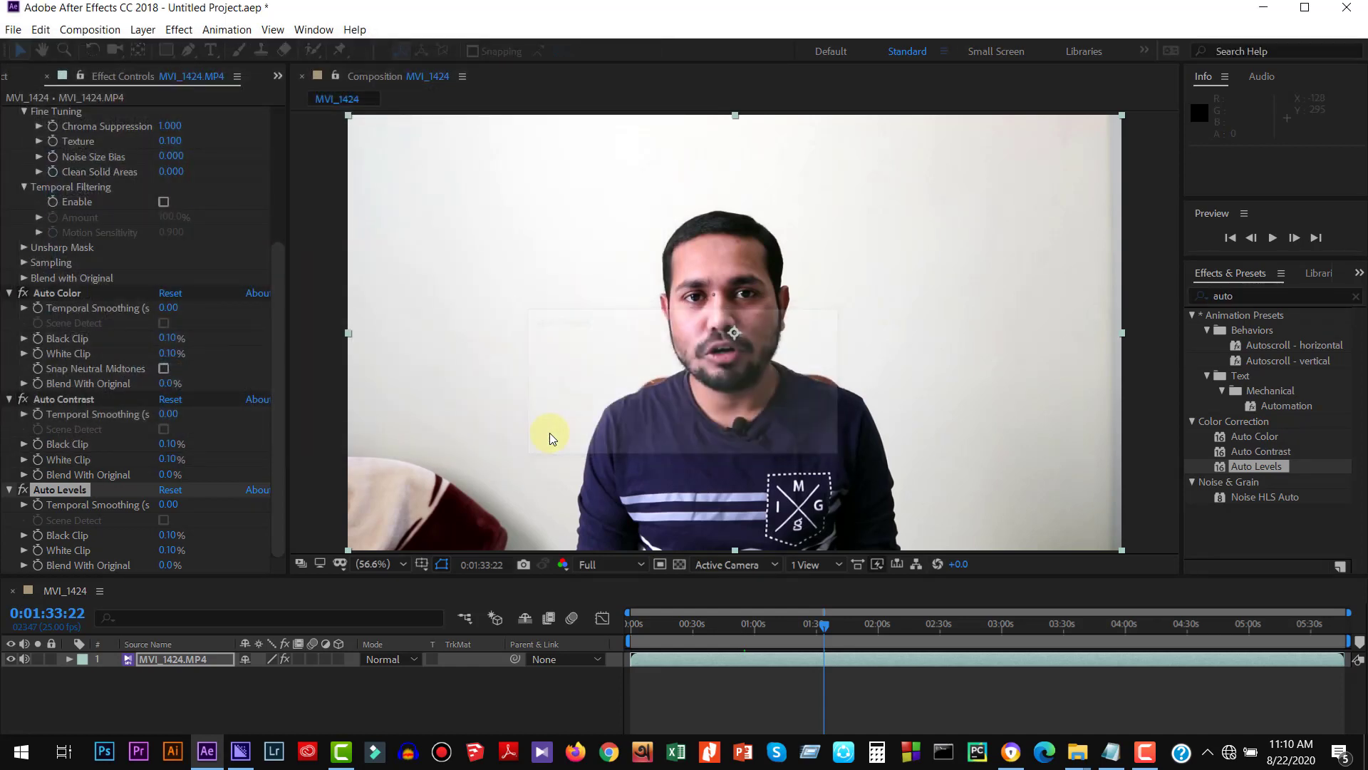
{"action": "left_click", "coordinate": [241, 754]}
Step: Return to After Effects, view the File > Export options without exporting, then minimize it
{"action": "left_click", "coordinate": [207, 751]}
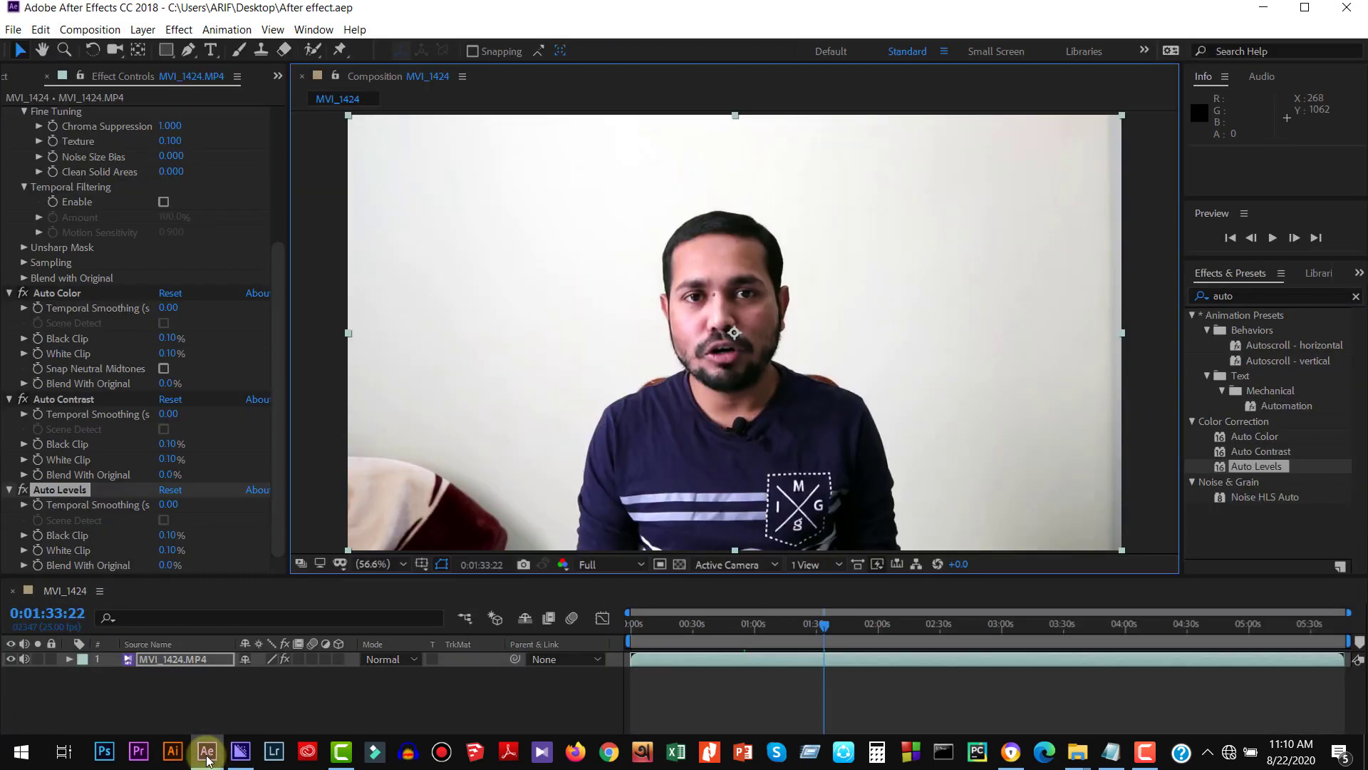
{"action": "left_click", "coordinate": [12, 29]}
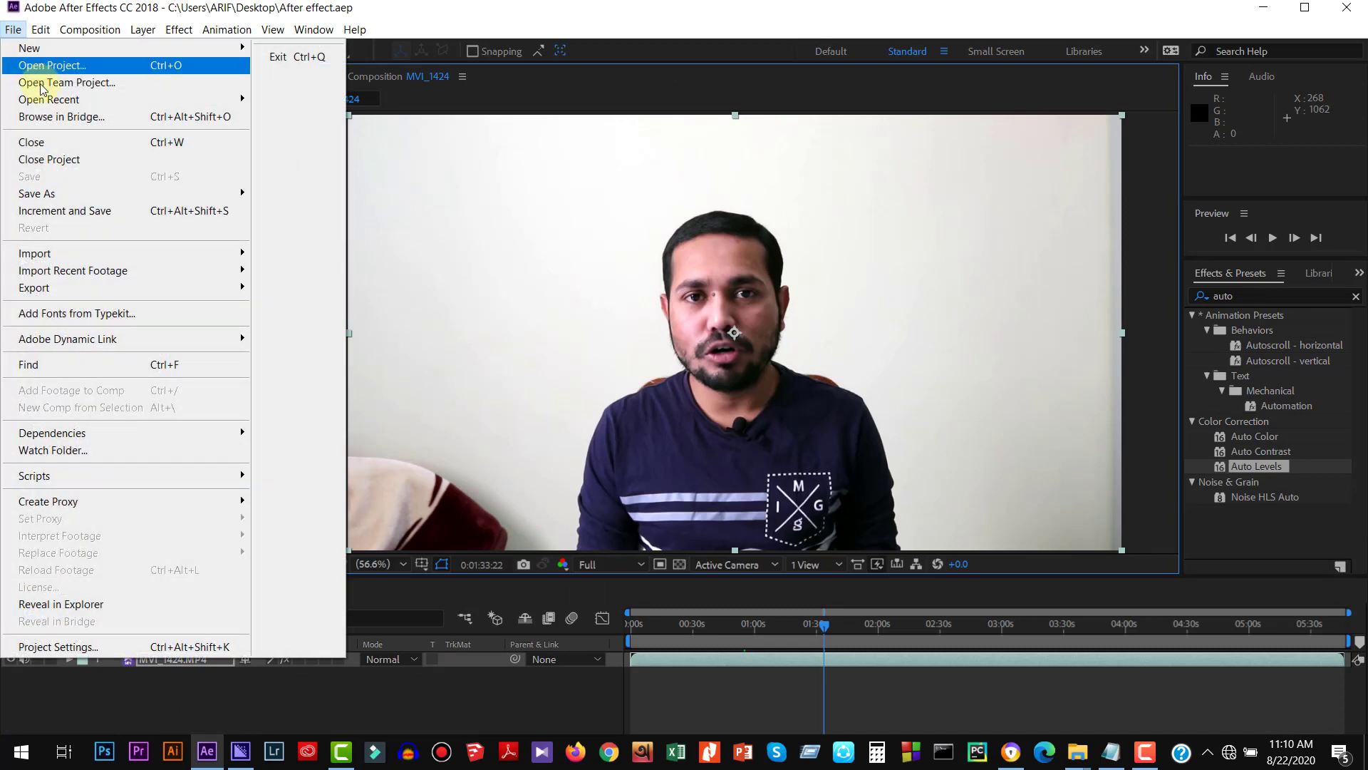
{"action": "mouse_move", "coordinate": [61, 291]}
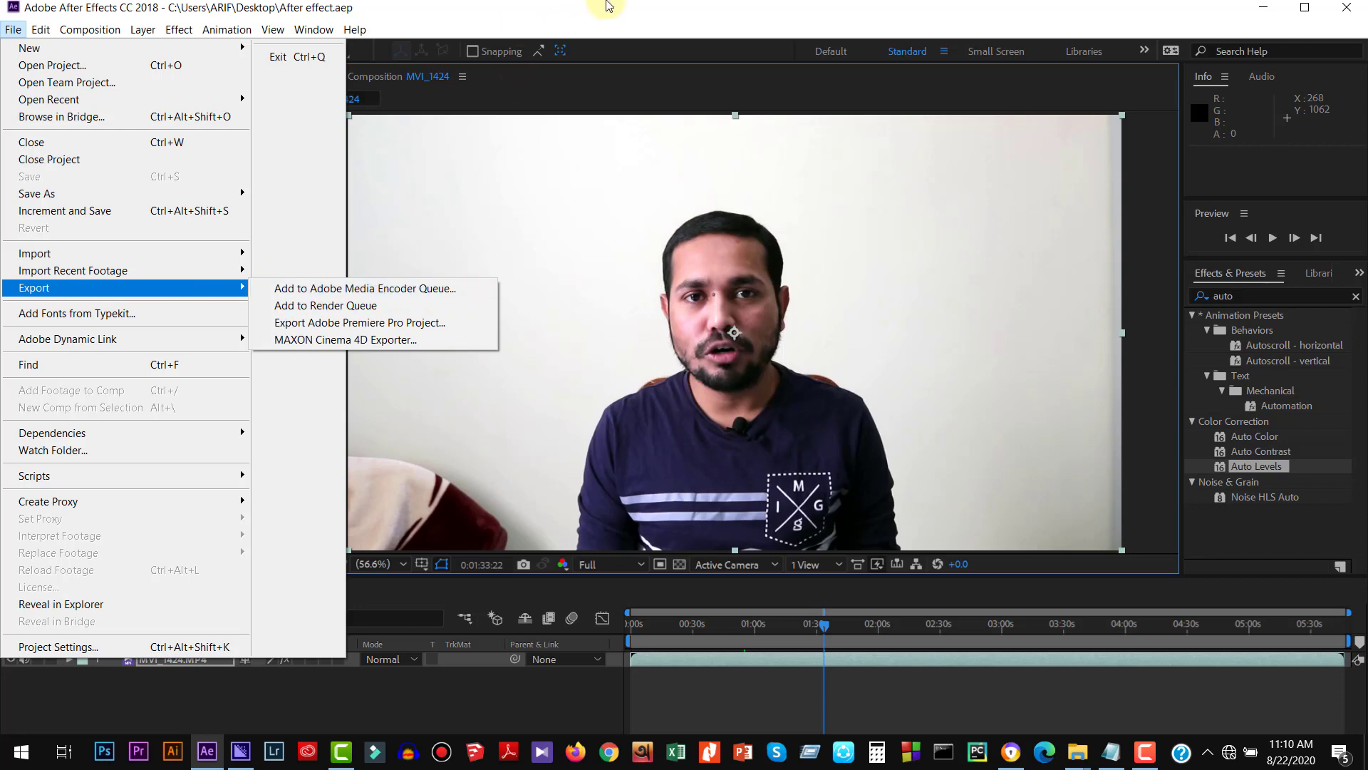
{"action": "left_click", "coordinate": [606, 9]}
{"action": "left_click", "coordinate": [1267, 7]}
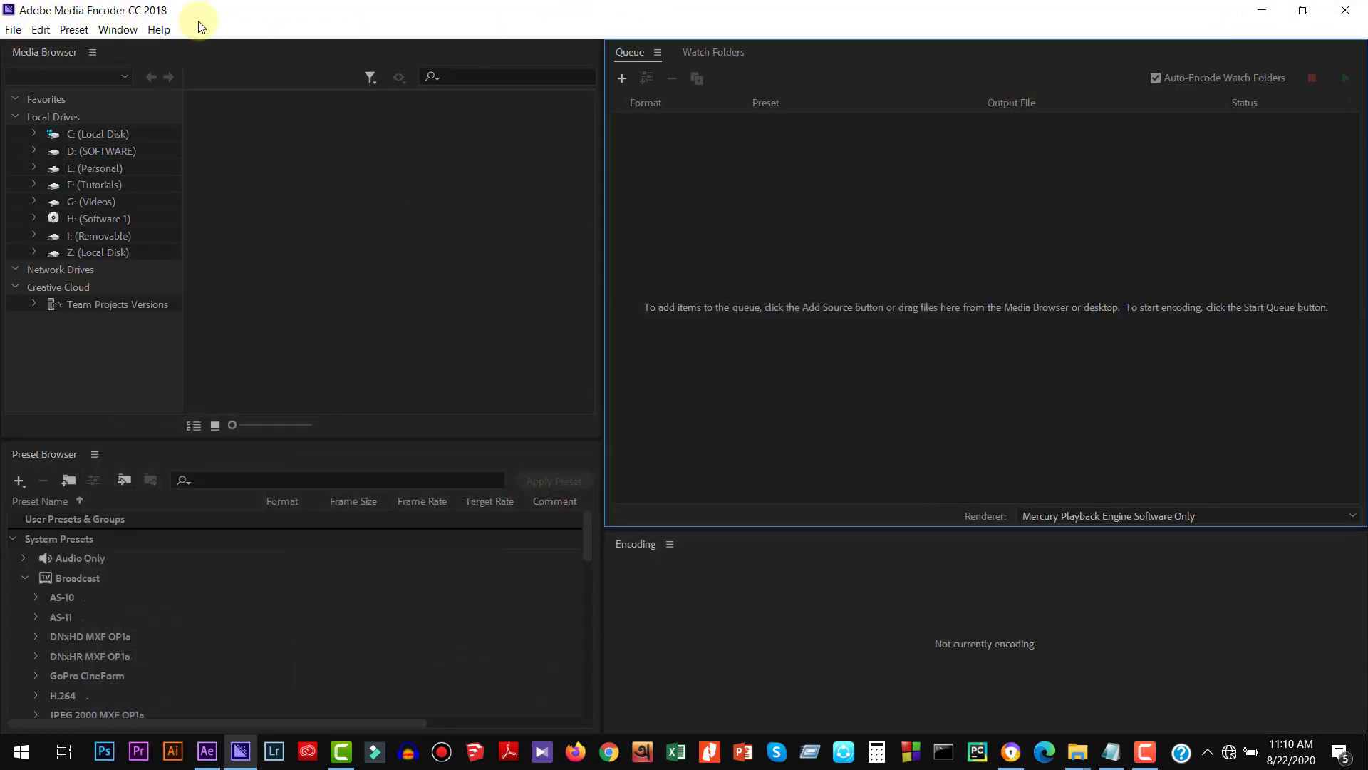
Step: Add an After Effects composition to the queue from Desktop\After effect.aep
{"action": "left_click", "coordinate": [14, 30]}
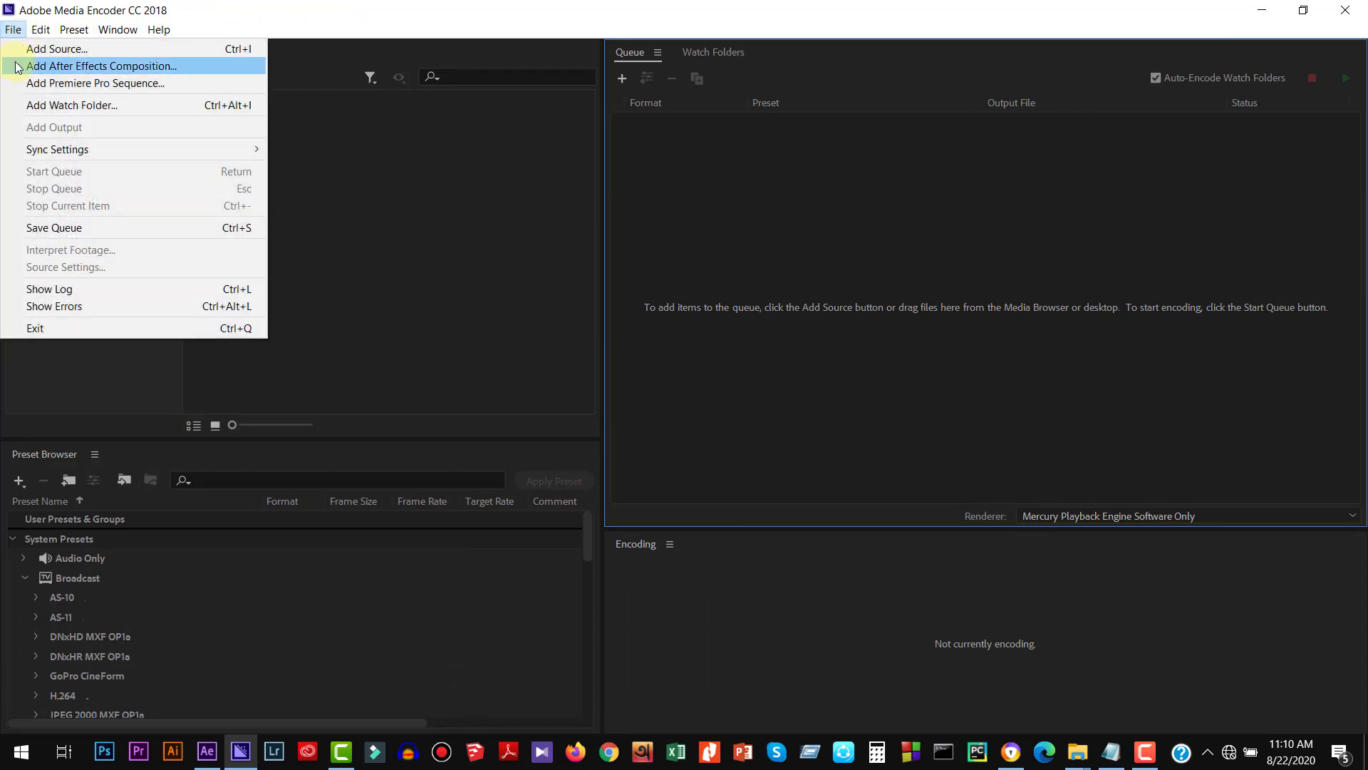
{"action": "left_click", "coordinate": [60, 50]}
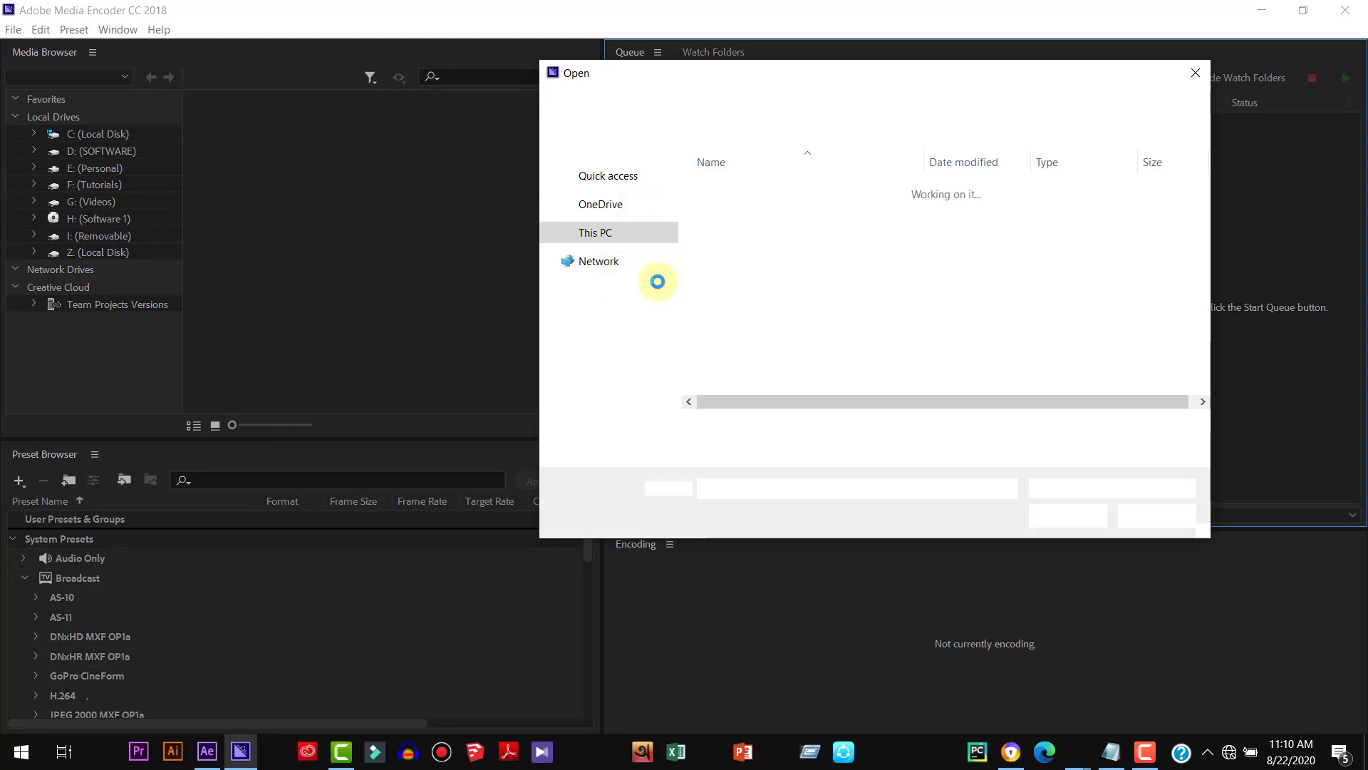
{"action": "left_click", "coordinate": [617, 213]}
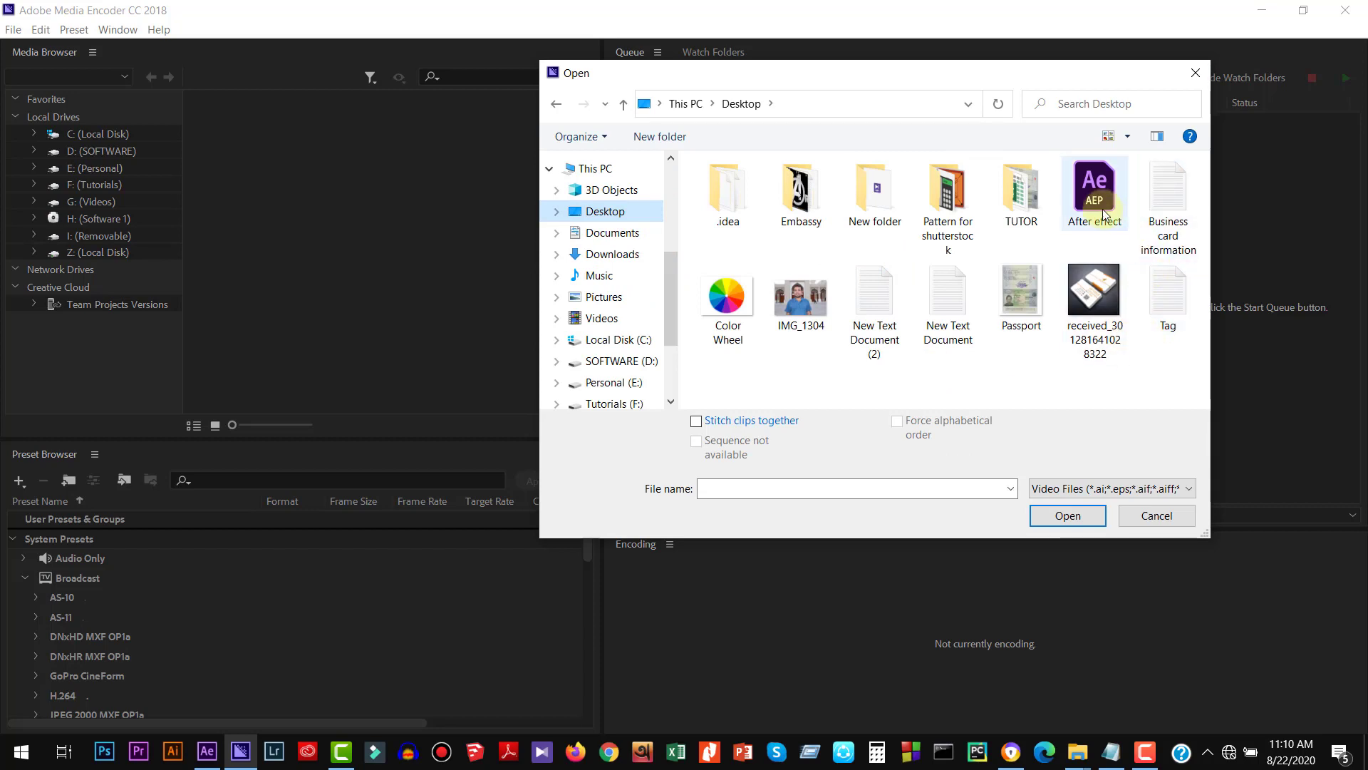
{"action": "left_click", "coordinate": [1095, 193]}
{"action": "left_click", "coordinate": [1067, 515]}
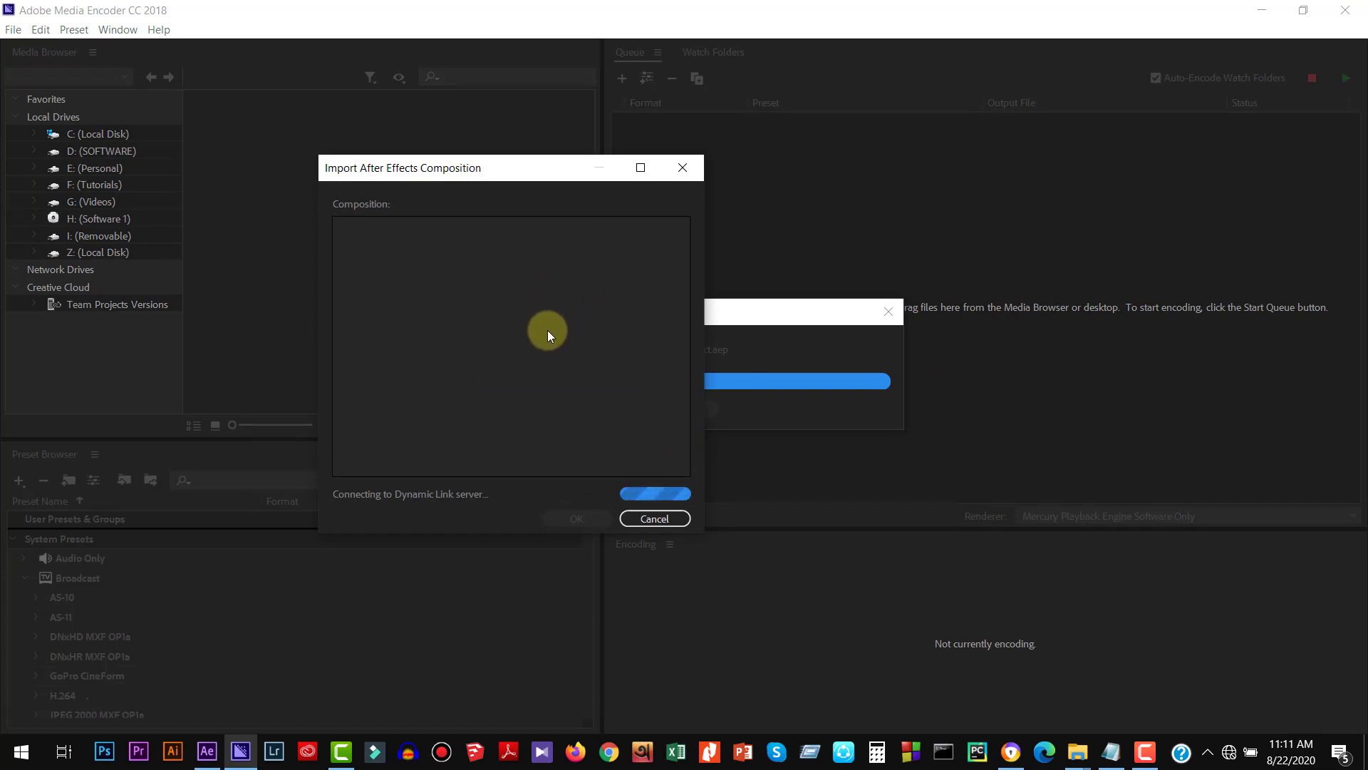
Step: Select the MVI_1424 composition in the import dialog and confirm the import
{"action": "left_click", "coordinate": [397, 229]}
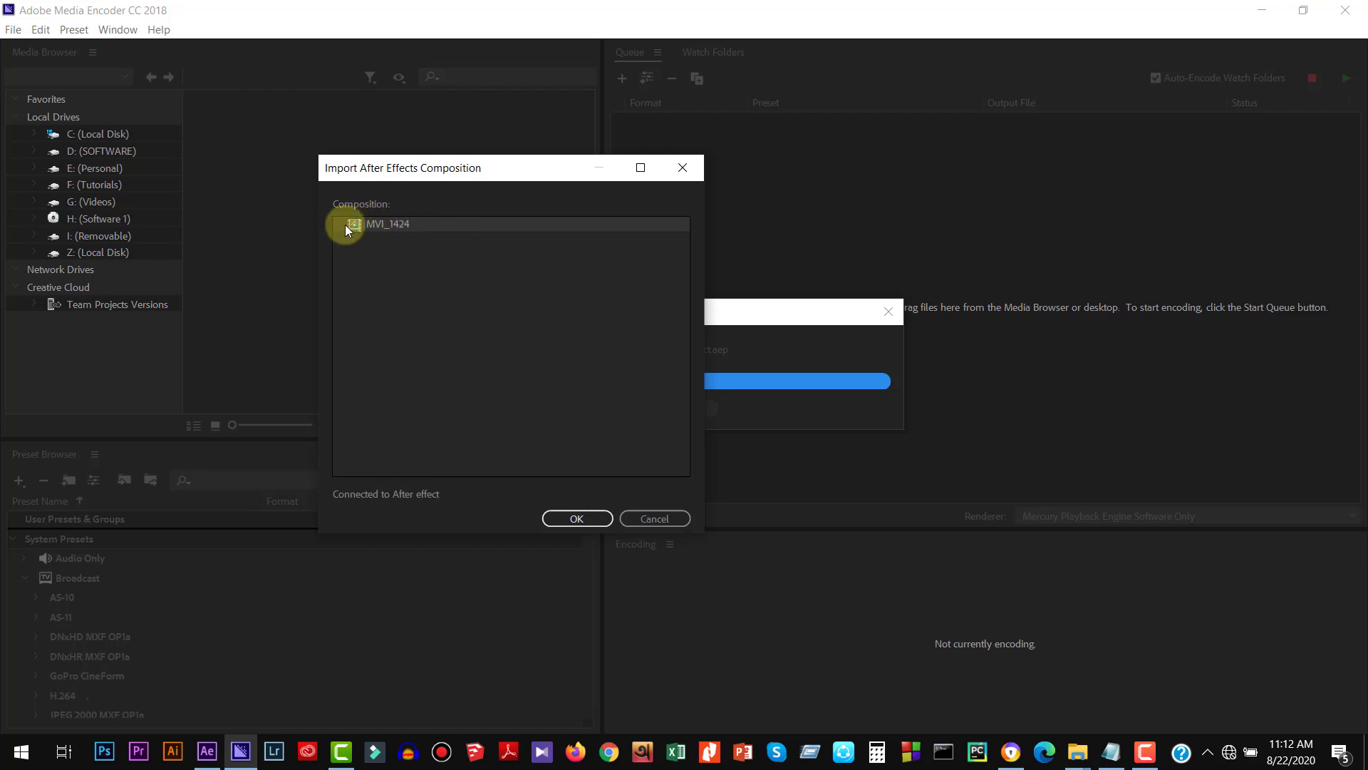
{"action": "left_click", "coordinate": [394, 245]}
{"action": "left_click", "coordinate": [391, 226]}
{"action": "left_click", "coordinate": [399, 251]}
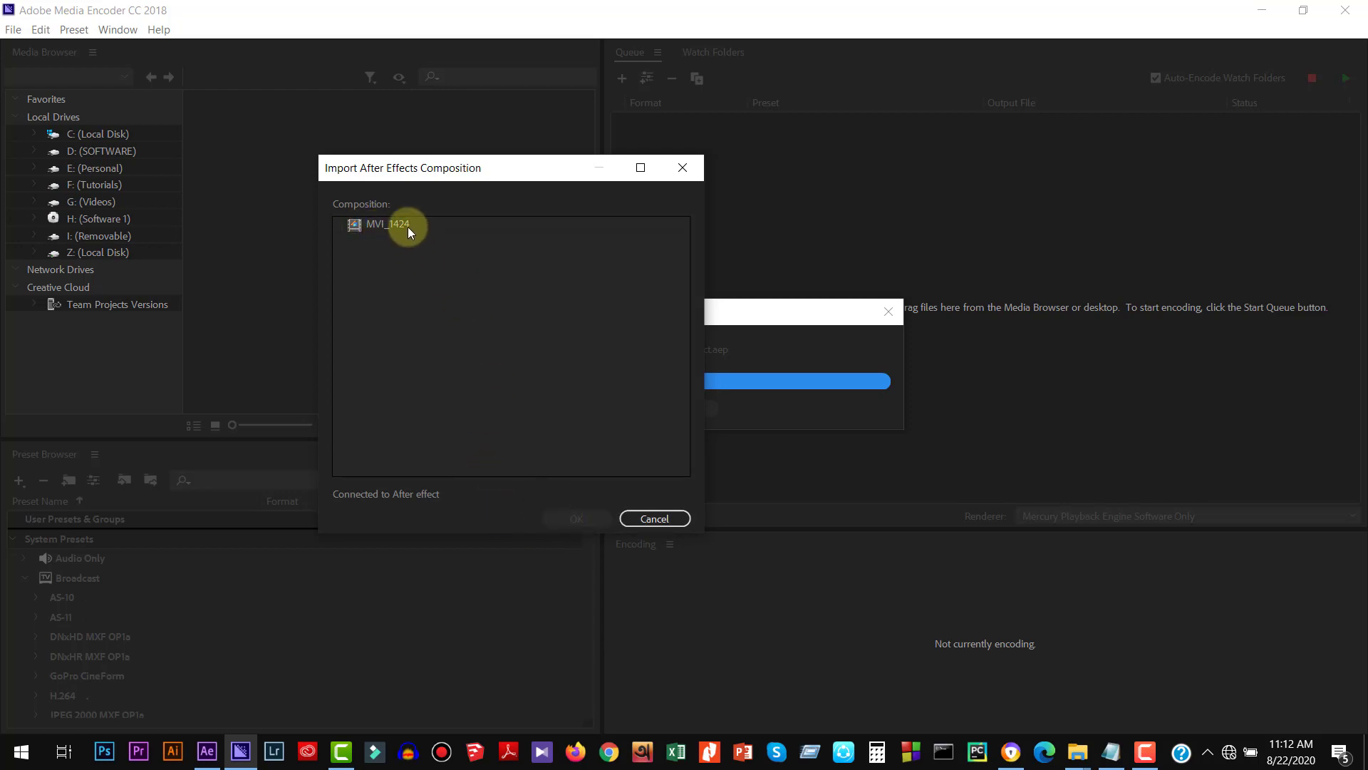
{"action": "left_click", "coordinate": [409, 231]}
{"action": "left_click", "coordinate": [556, 517]}
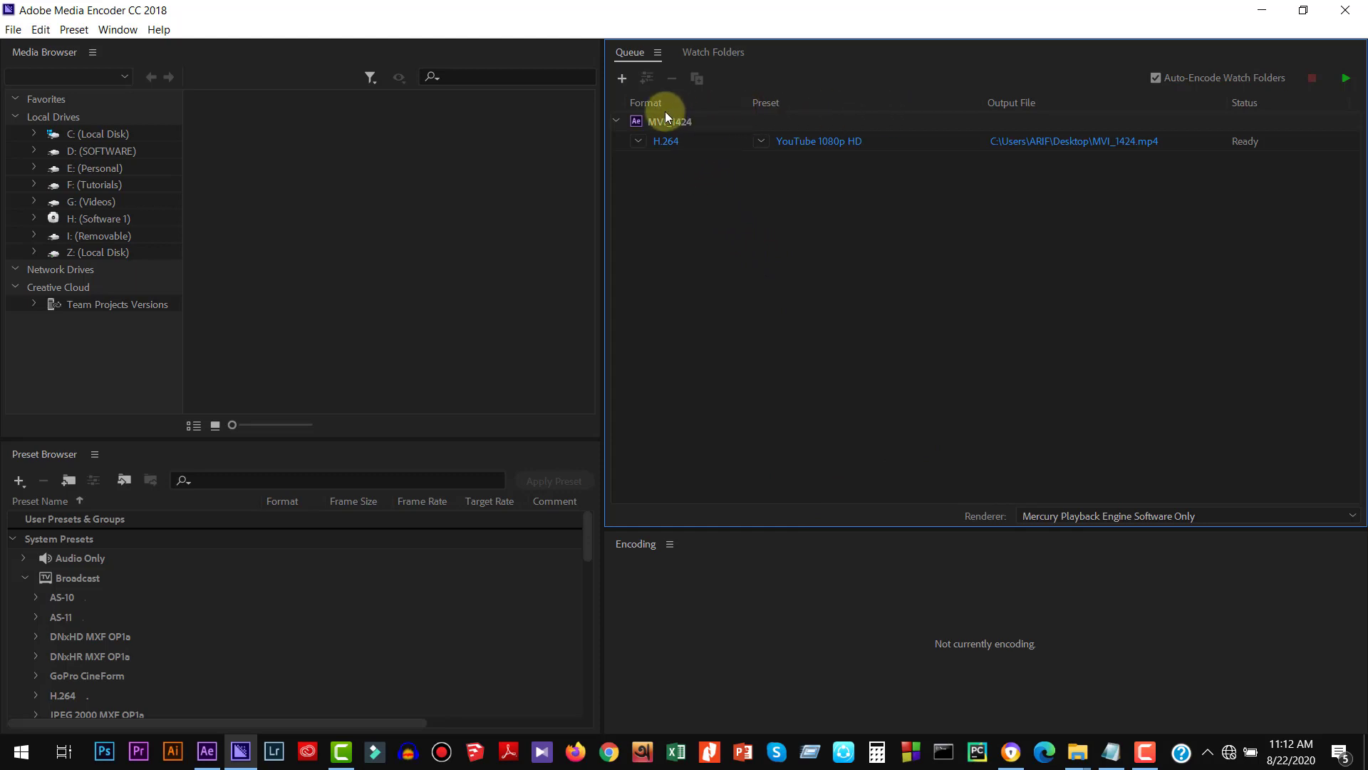
{"action": "left_click", "coordinate": [639, 143]}
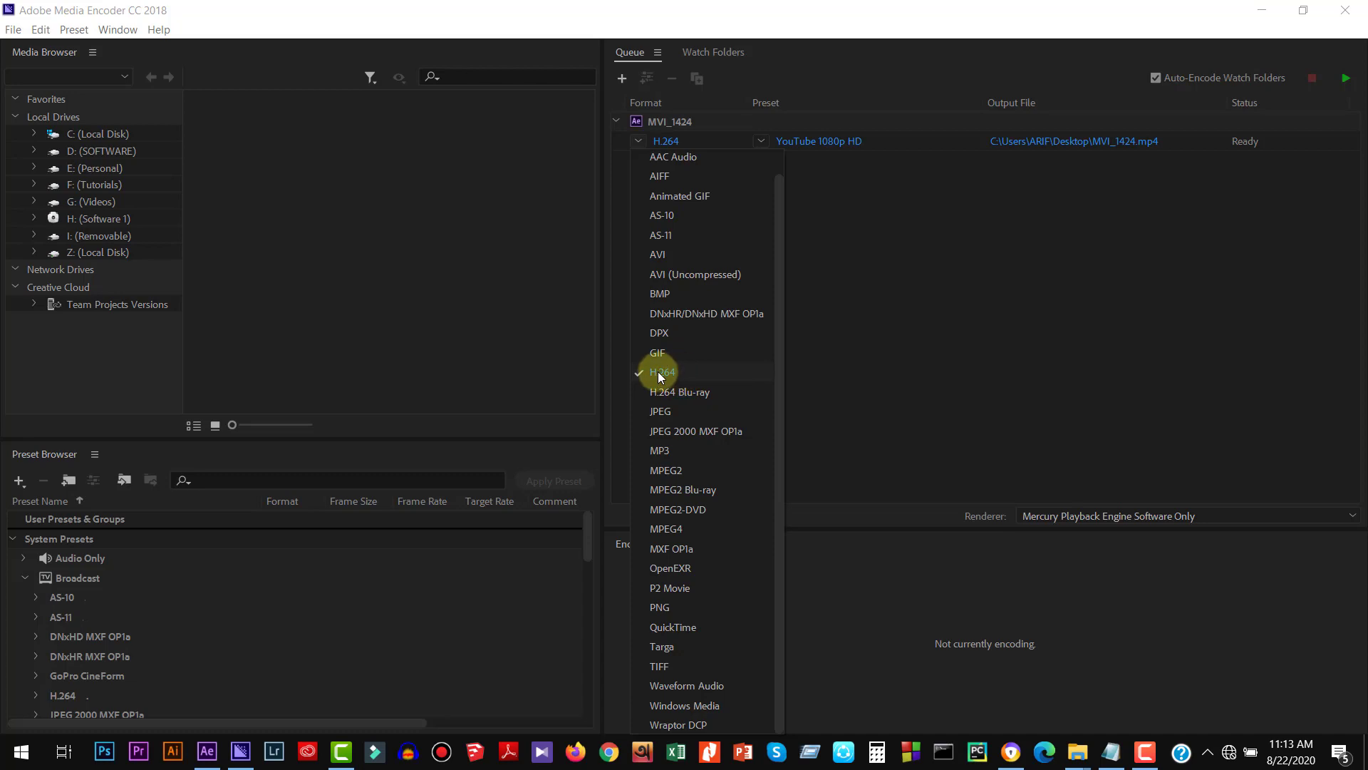
{"action": "left_click", "coordinate": [657, 372]}
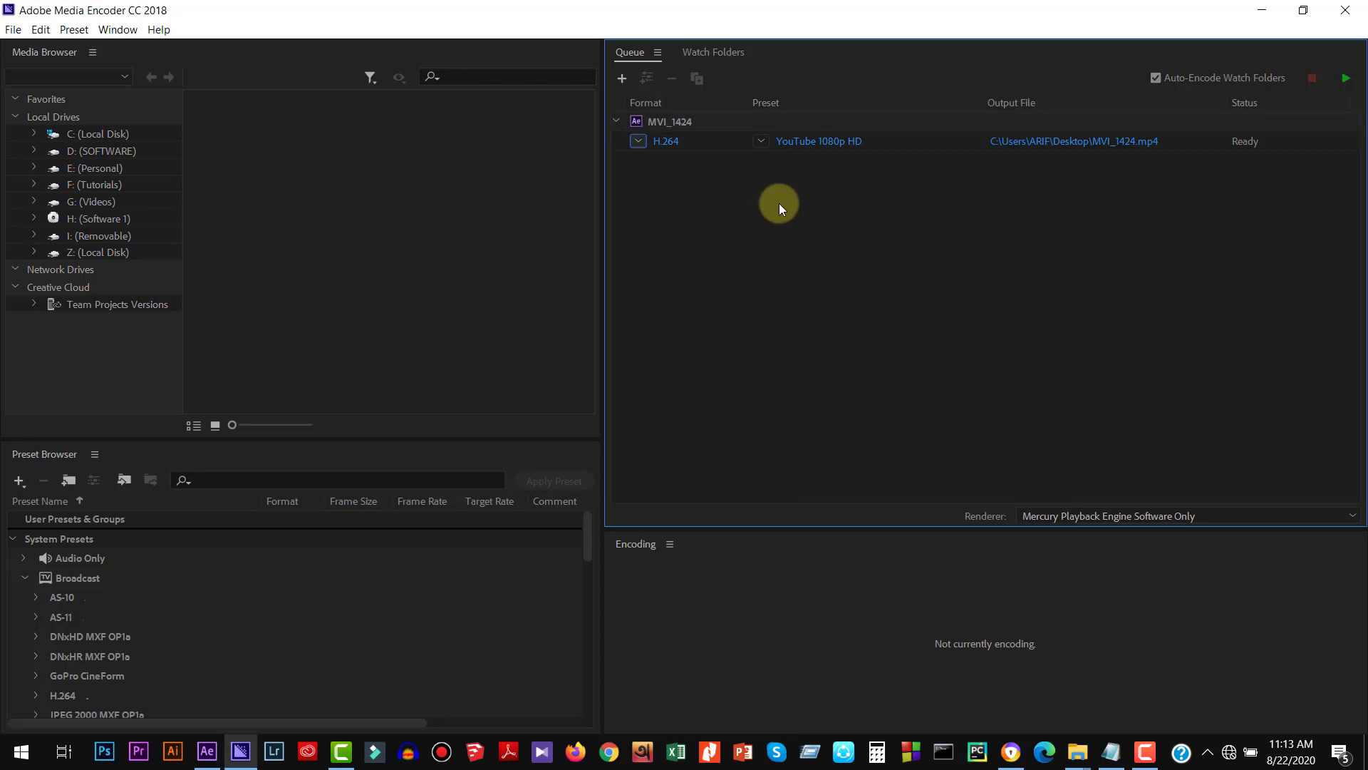
{"action": "left_click", "coordinate": [763, 143]}
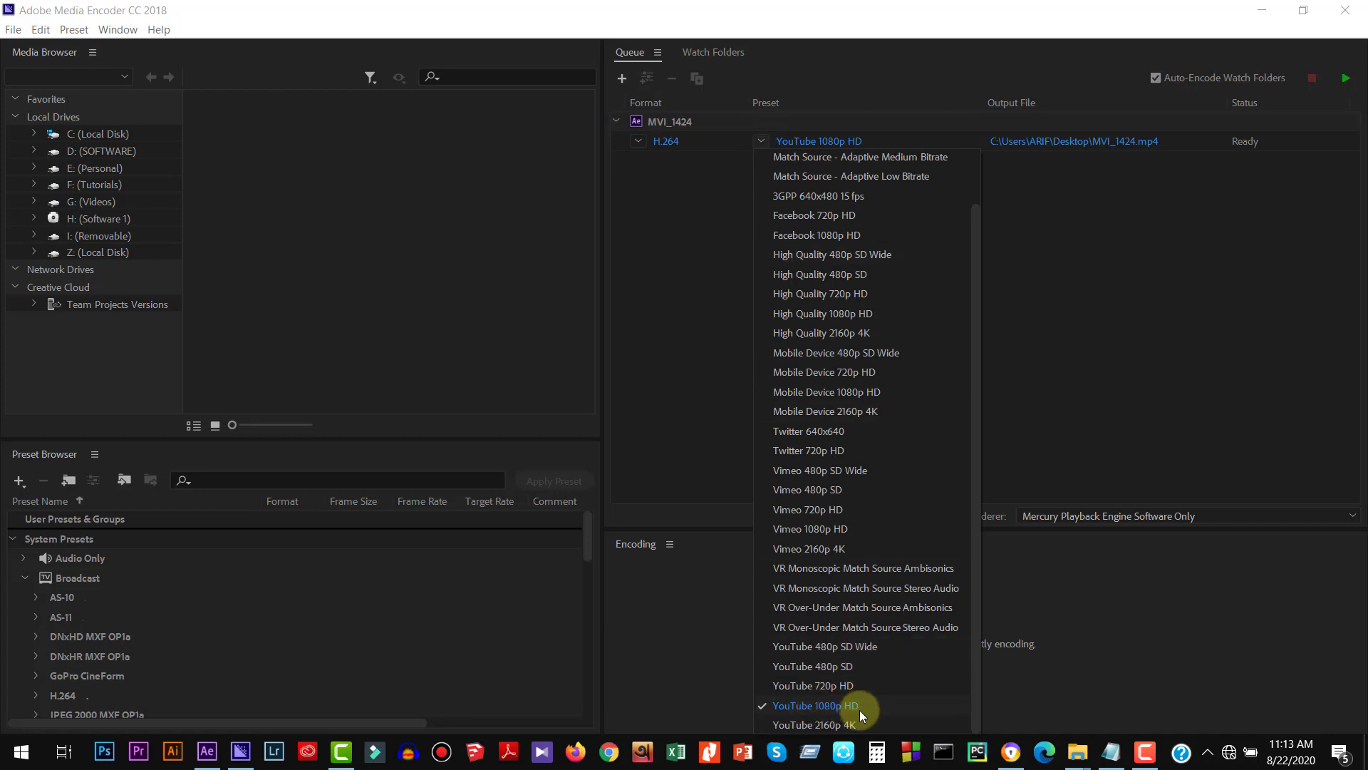
{"action": "left_click", "coordinate": [761, 140]}
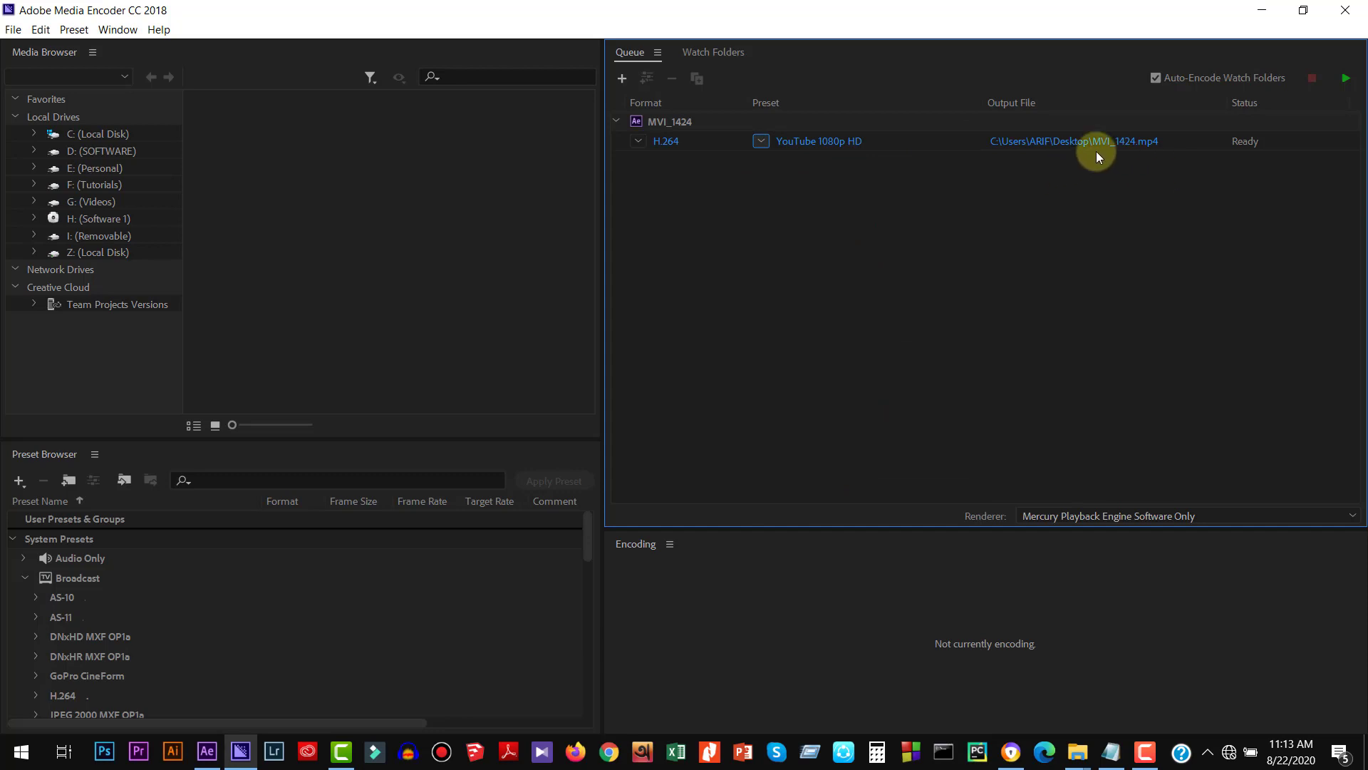
Step: Rename the output file to 'MVI_1424 output from after effect.mp4' on the Desktop
{"action": "left_click", "coordinate": [1065, 143]}
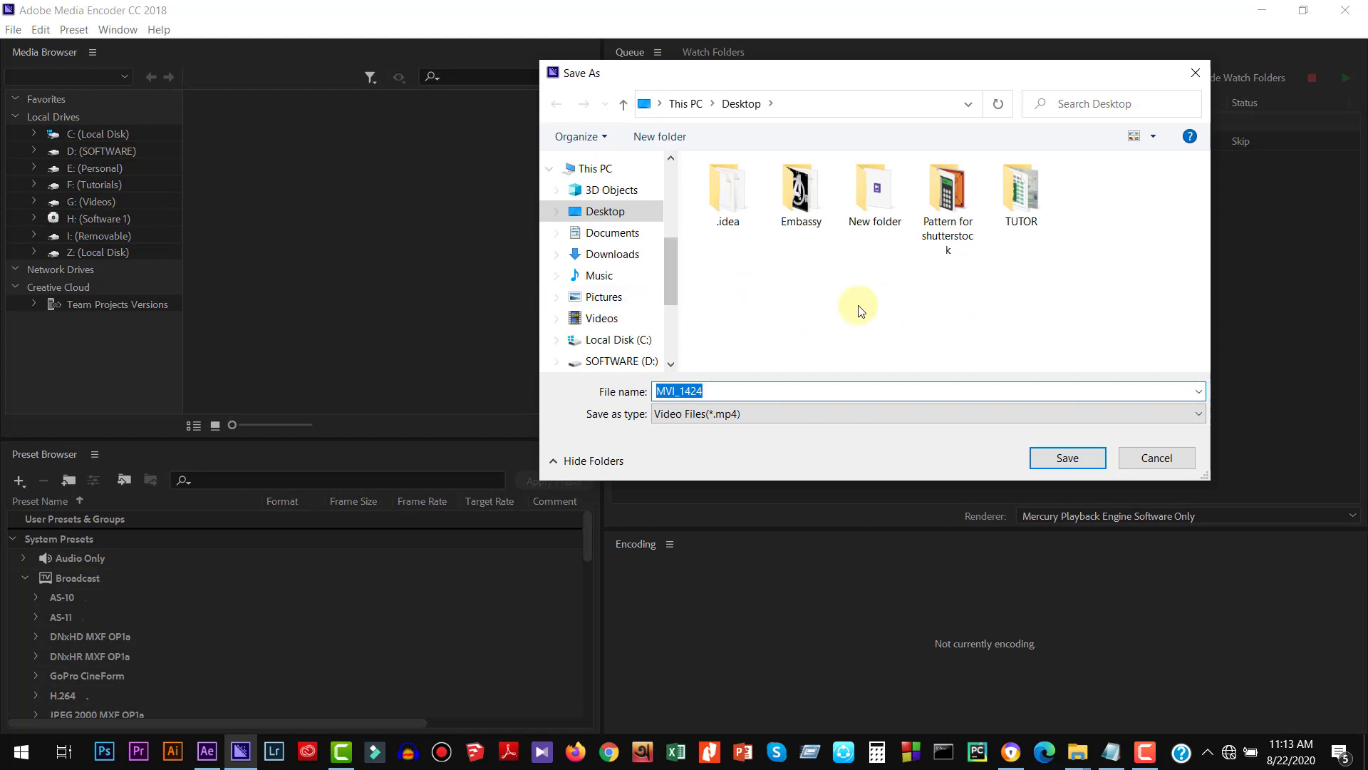
{"action": "left_click", "coordinate": [765, 390]}
{"action": "type", "text": "outpu"}
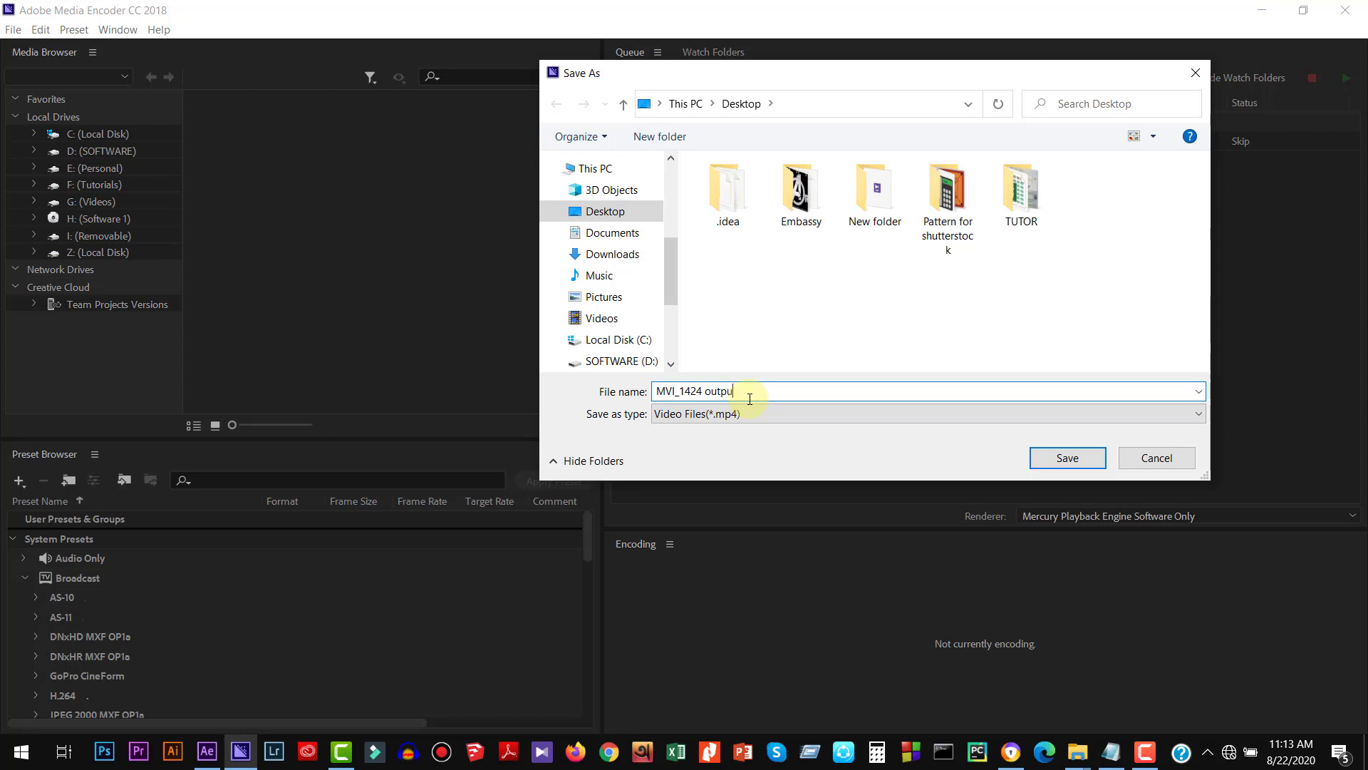
{"action": "type", "text": "t f"}
{"action": "type", "text": "rom after e"}
{"action": "type", "text": "ffec"}
{"action": "type", "text": "t"}
{"action": "left_click", "coordinate": [1067, 457]}
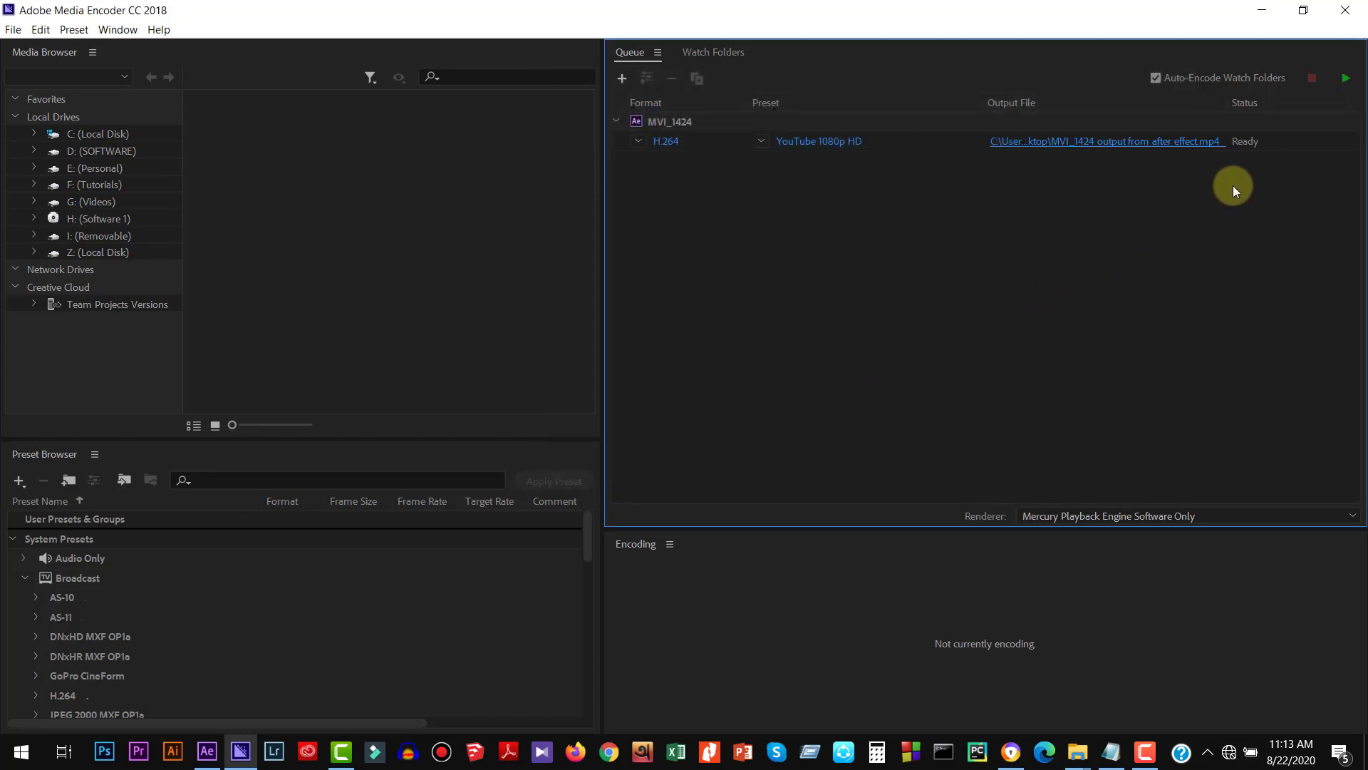
Step: Start the queue to encode MVI_1424 to its H.264 MP4 file
{"action": "left_click", "coordinate": [1347, 79]}
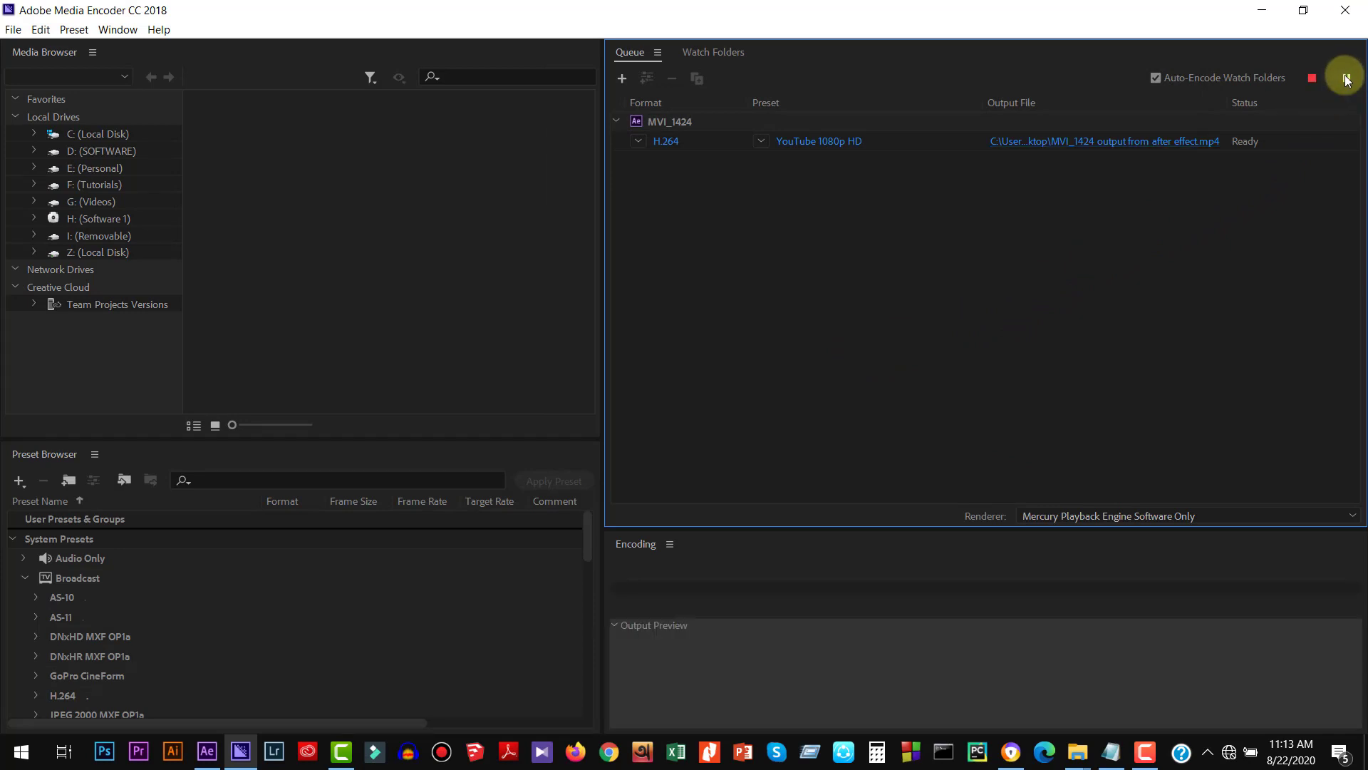